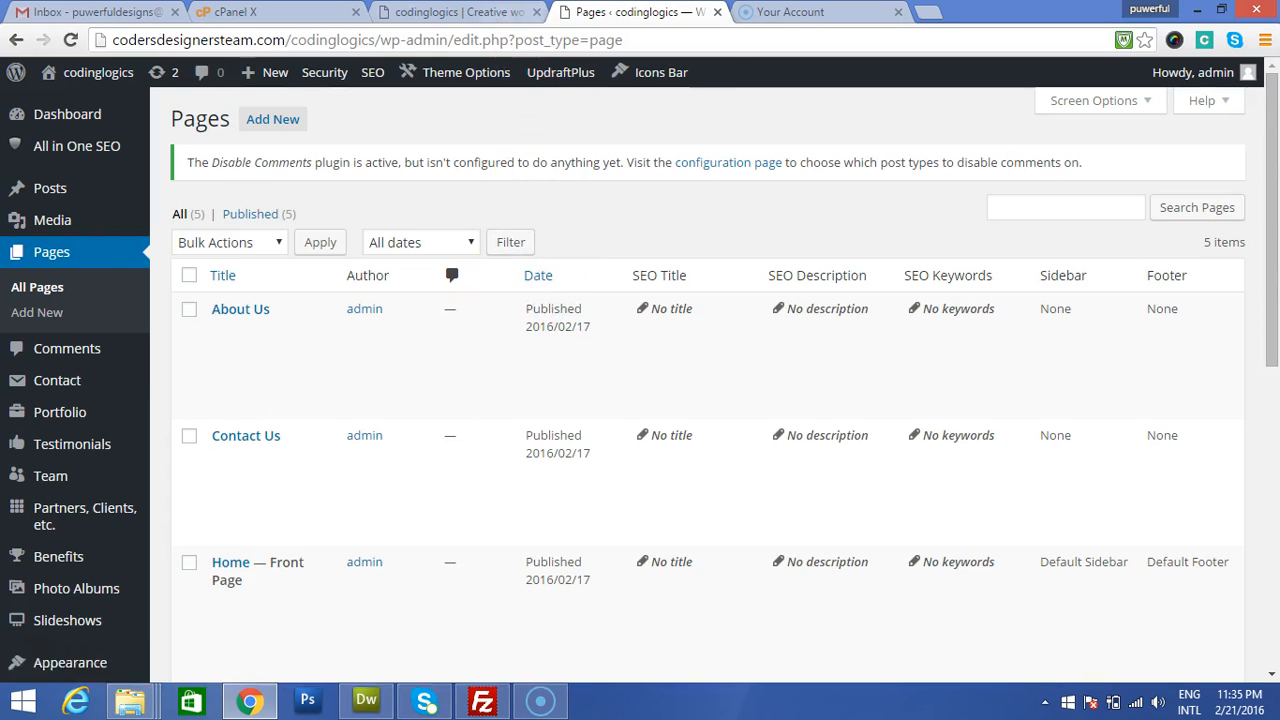
Step: Open the Home page for editing and look over the live codinglogics home page
{"action": "left_click", "coordinate": [515, 12]}
{"action": "left_click", "coordinate": [631, 10]}
{"action": "left_click", "coordinate": [230, 563]}
{"action": "left_click", "coordinate": [450, 13]}
{"action": "scroll", "coordinate": [414, 400], "scroll_direction": "down", "scroll_amount": 3}
{"action": "scroll", "coordinate": [406, 422], "scroll_direction": "up", "scroll_amount": 3}
{"action": "left_click", "coordinate": [618, 12]}
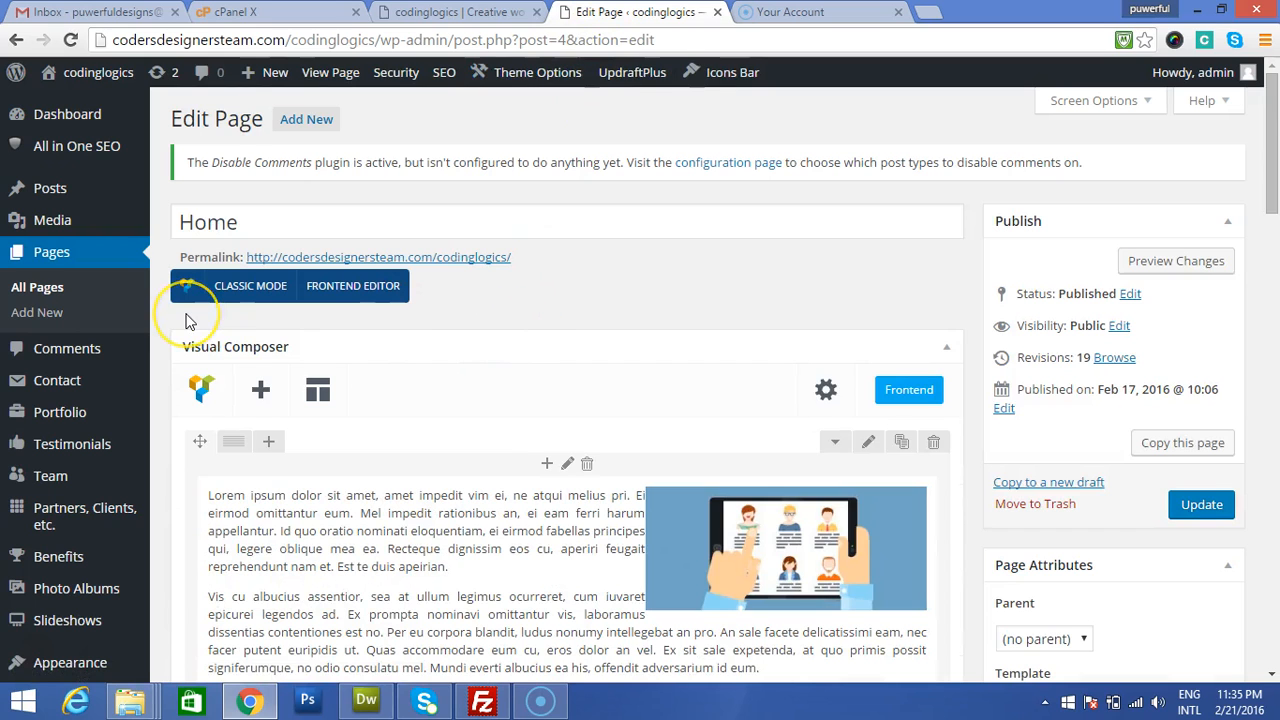
Step: Delete the existing content row from the Home page and confirm the removal
{"action": "scroll", "coordinate": [773, 364], "scroll_direction": "down", "scroll_amount": 6}
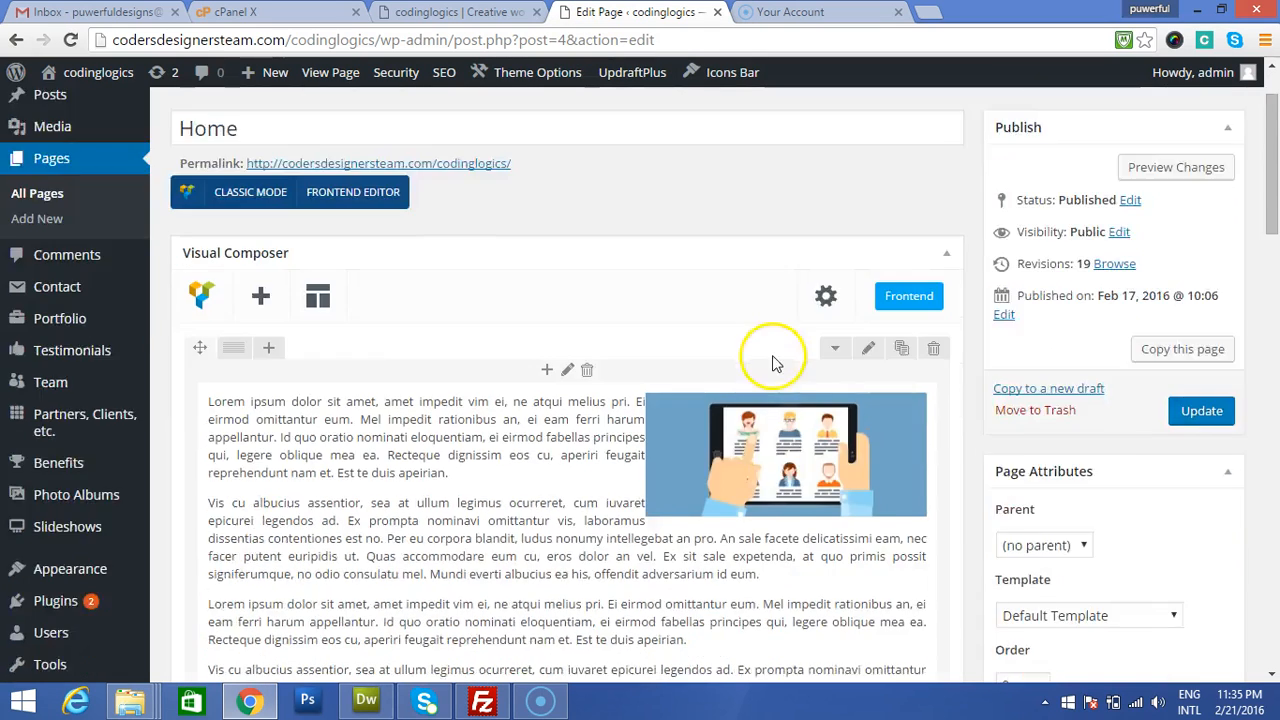
{"action": "scroll", "coordinate": [775, 364], "scroll_direction": "up", "scroll_amount": 5}
{"action": "left_click", "coordinate": [931, 347]}
{"action": "left_click", "coordinate": [694, 159]}
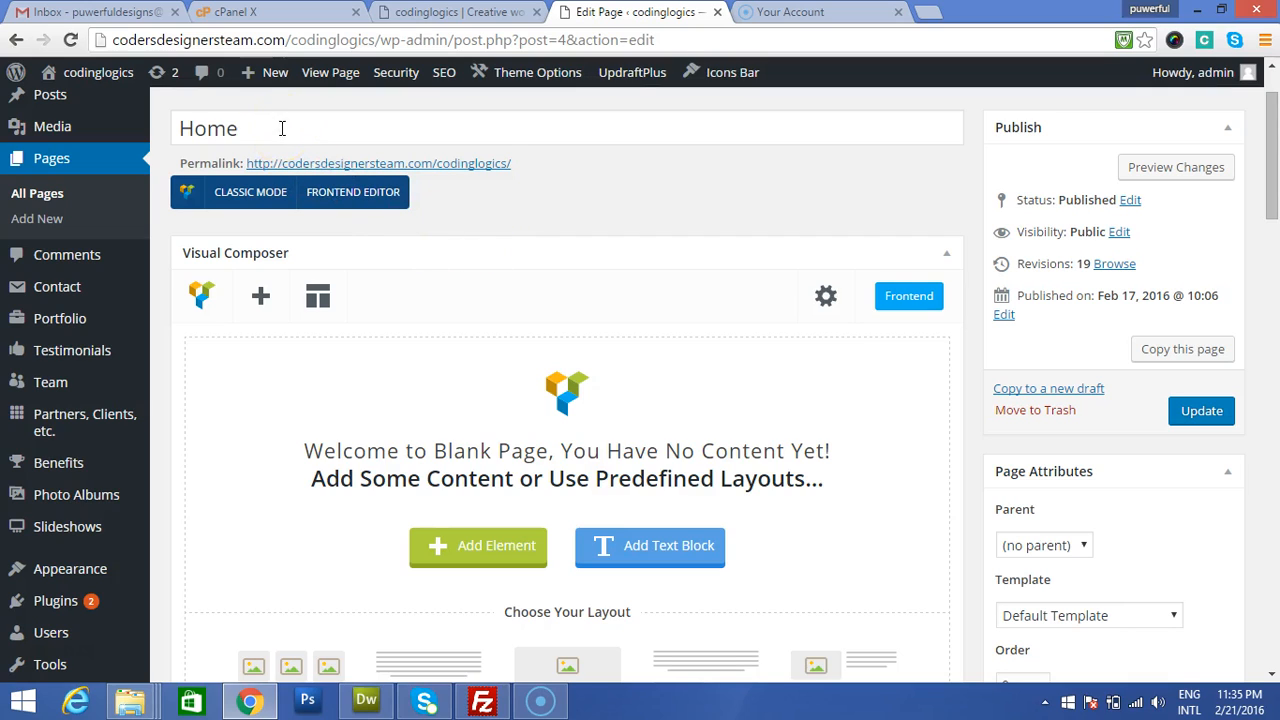
{"action": "scroll", "coordinate": [374, 337], "scroll_direction": "up", "scroll_amount": 2}
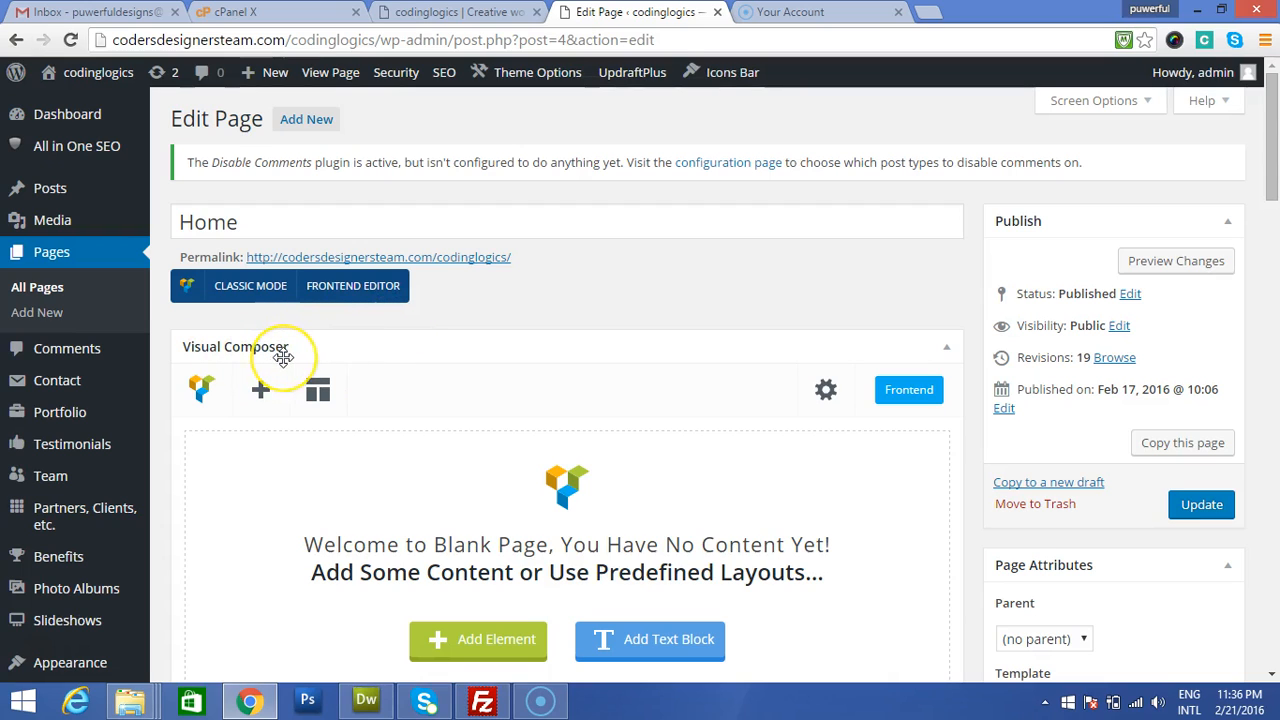
Step: Update the emptied Home page and reload the live site to check it
{"action": "left_click_drag", "start_coordinate": [323, 546], "coordinate": [670, 562]}
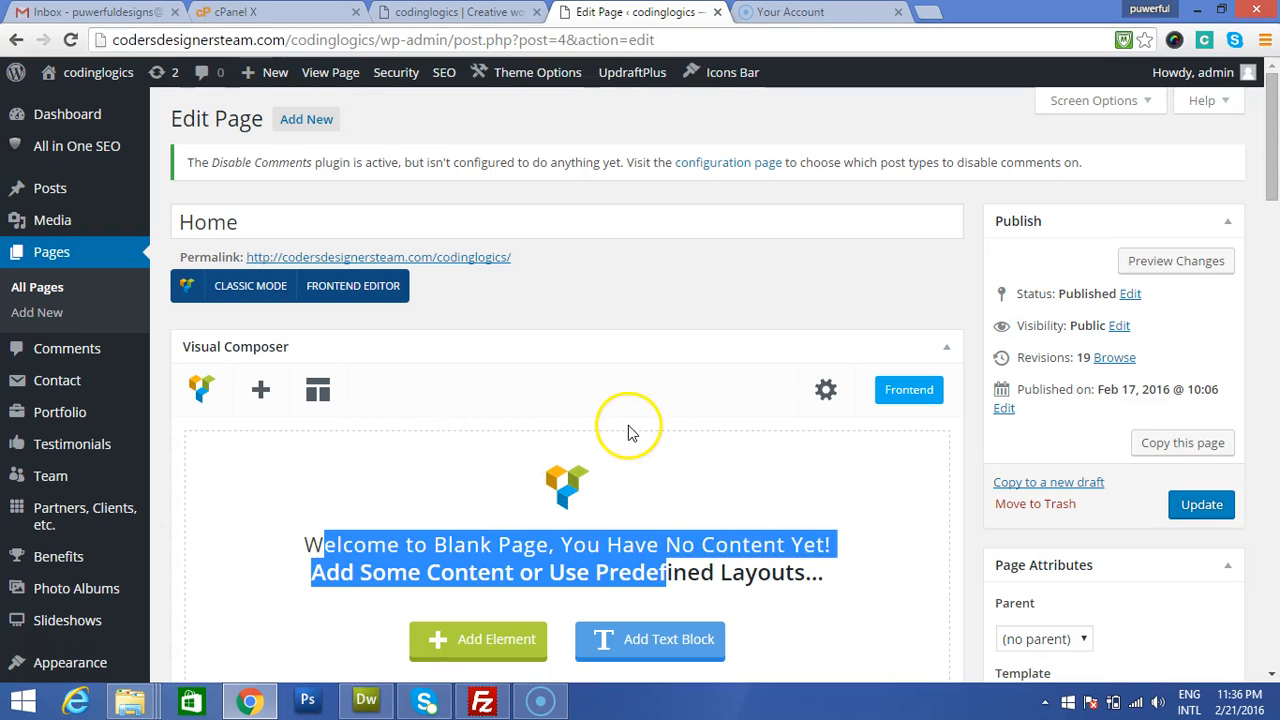
{"action": "left_click", "coordinate": [460, 14]}
{"action": "left_click", "coordinate": [623, 18]}
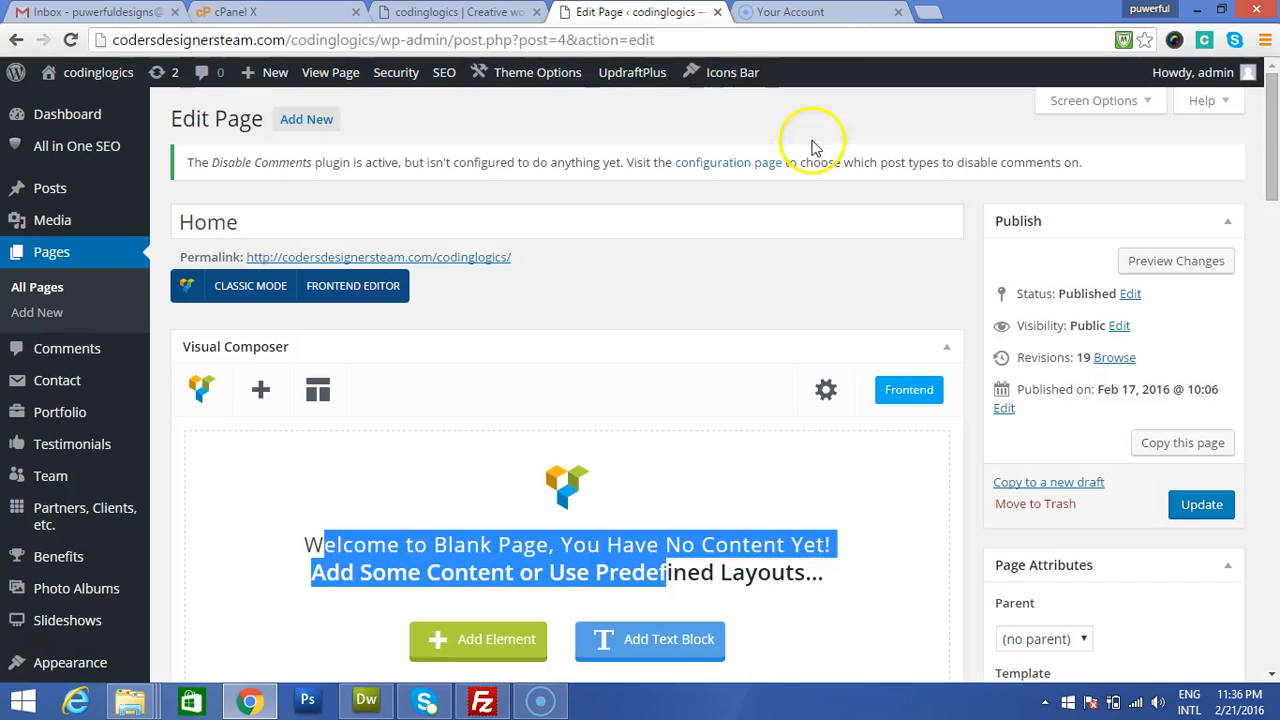
{"action": "left_click", "coordinate": [1205, 506]}
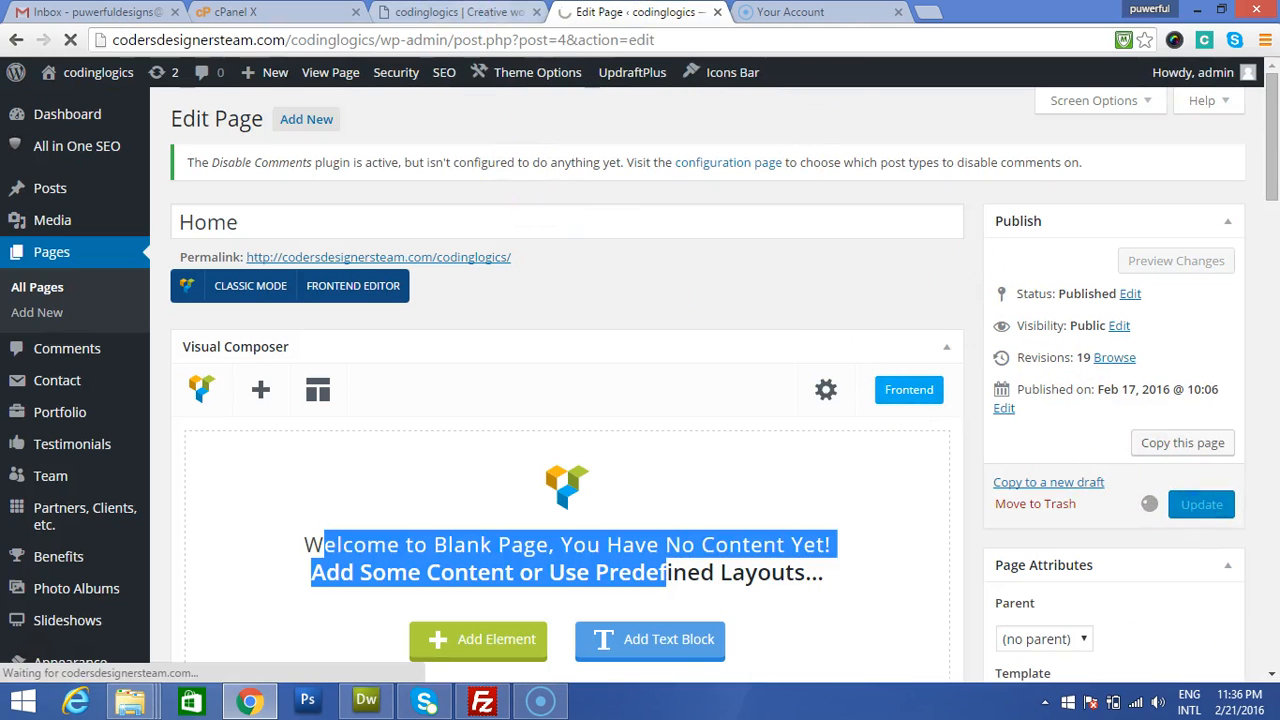
{"action": "left_click", "coordinate": [490, 12]}
{"action": "key", "text": "F5"}
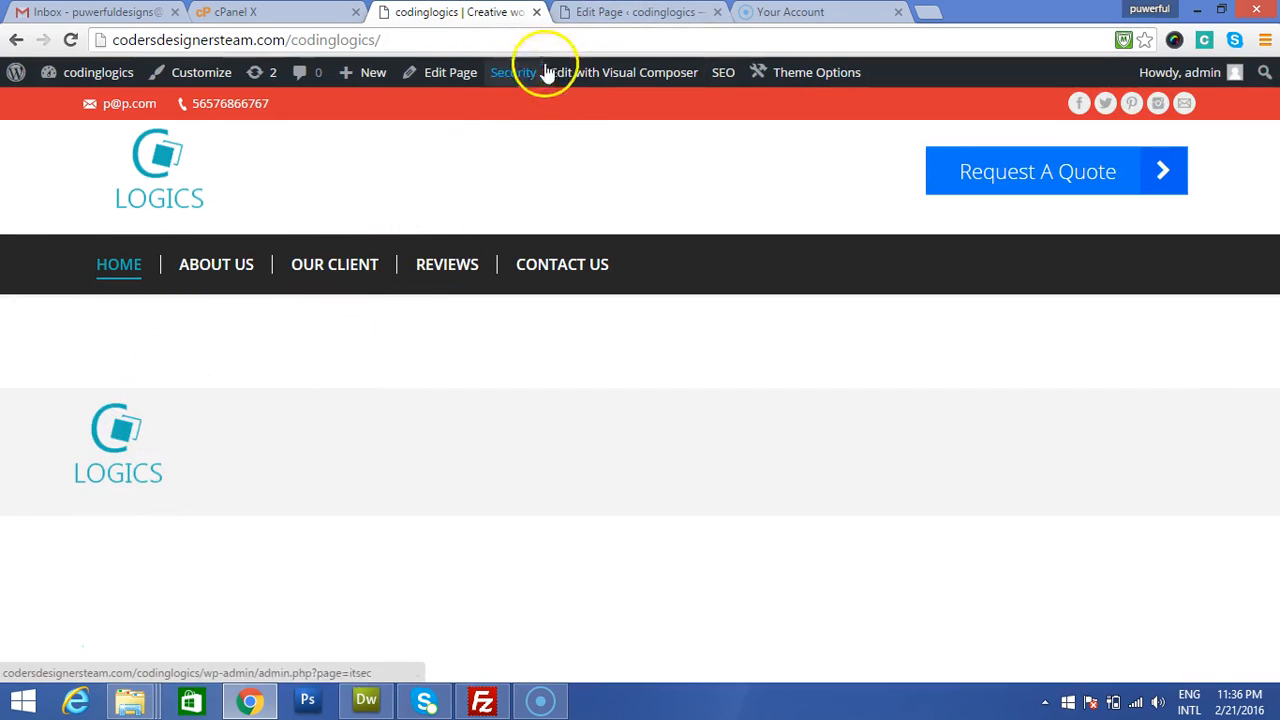
Step: Open the theme's Branding options in a separate browser tab
{"action": "left_click", "coordinate": [612, 13]}
{"action": "scroll", "coordinate": [91, 414], "scroll_direction": "down", "scroll_amount": 6}
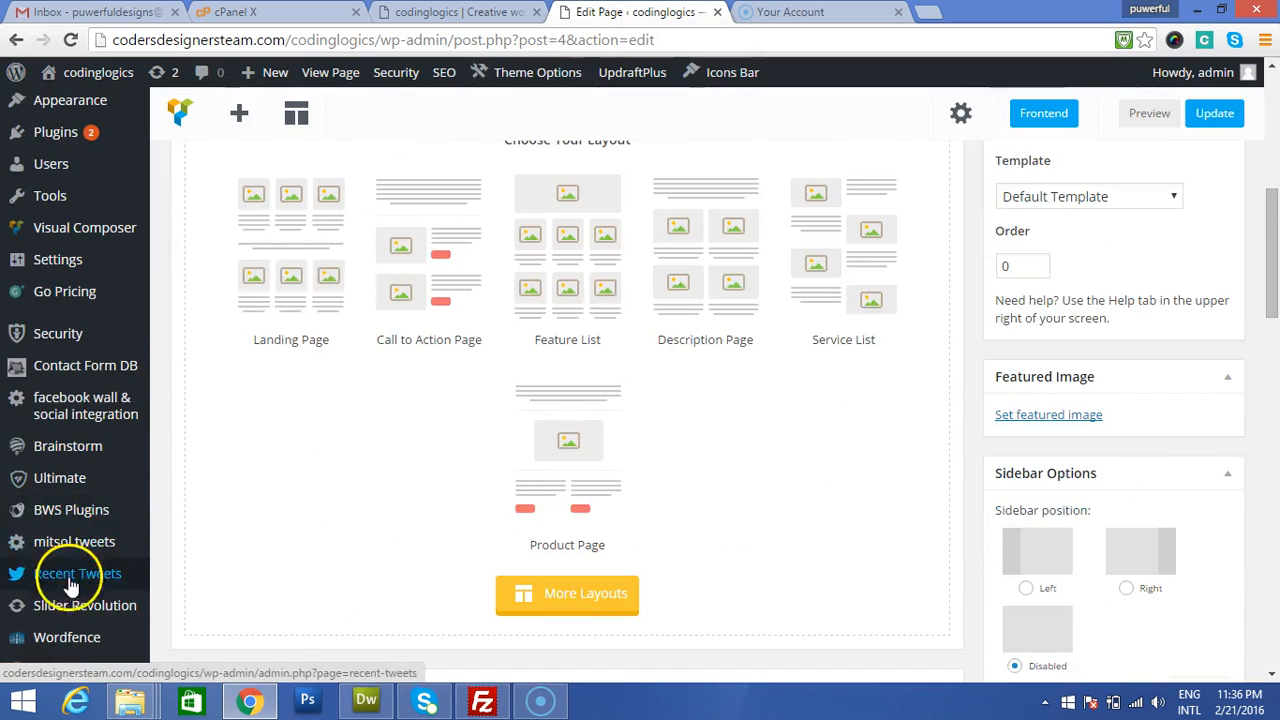
{"action": "mouse_move", "coordinate": [82, 620]}
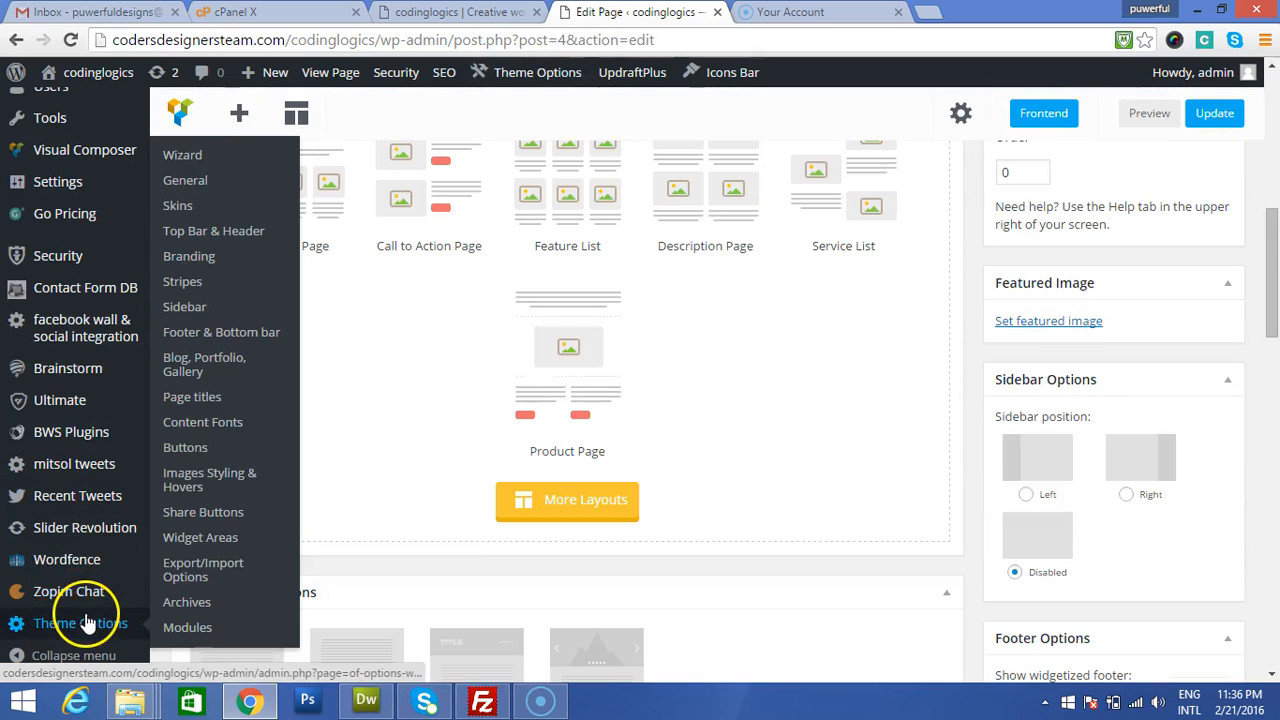
{"action": "middle_click", "coordinate": [205, 260]}
{"action": "left_click", "coordinate": [790, 12]}
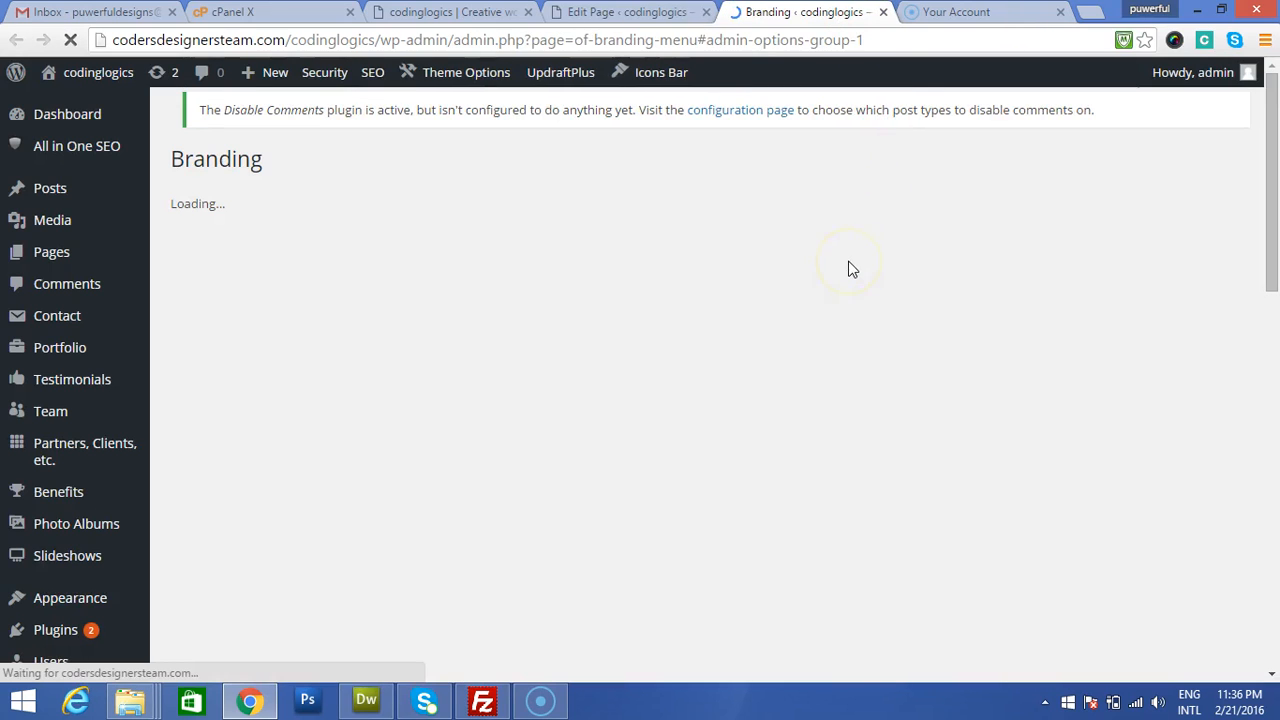
Step: Remove the bottom bar's Logo and High-DPI (retina) logo, save the options, and reload the live site
{"action": "scroll", "coordinate": [880, 274], "scroll_direction": "down", "scroll_amount": 5}
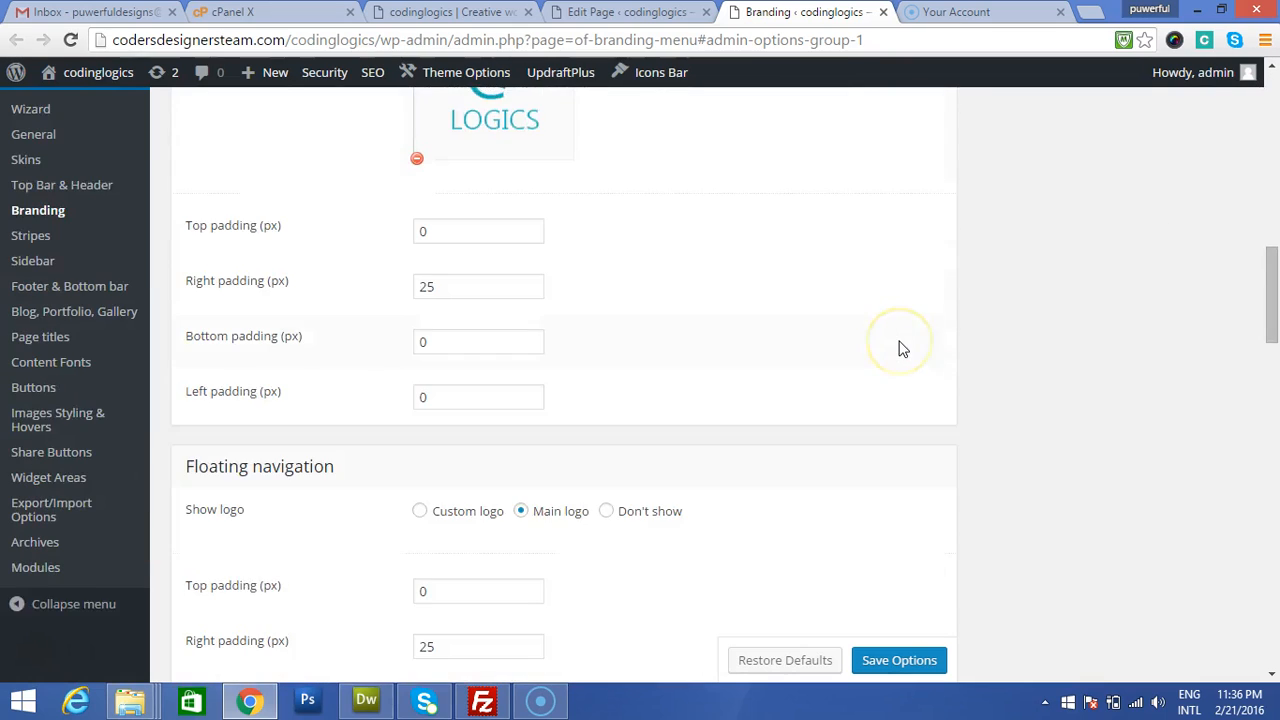
{"action": "scroll", "coordinate": [900, 348], "scroll_direction": "down", "scroll_amount": 10}
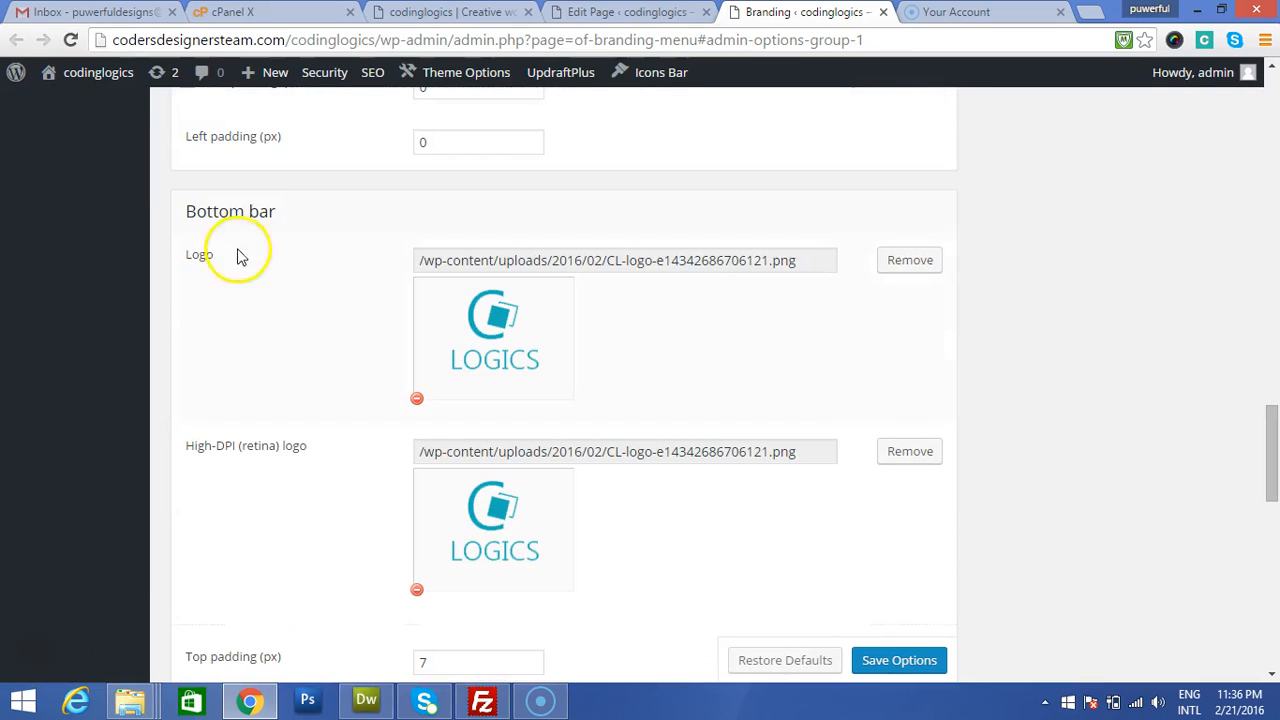
{"action": "left_click", "coordinate": [915, 262]}
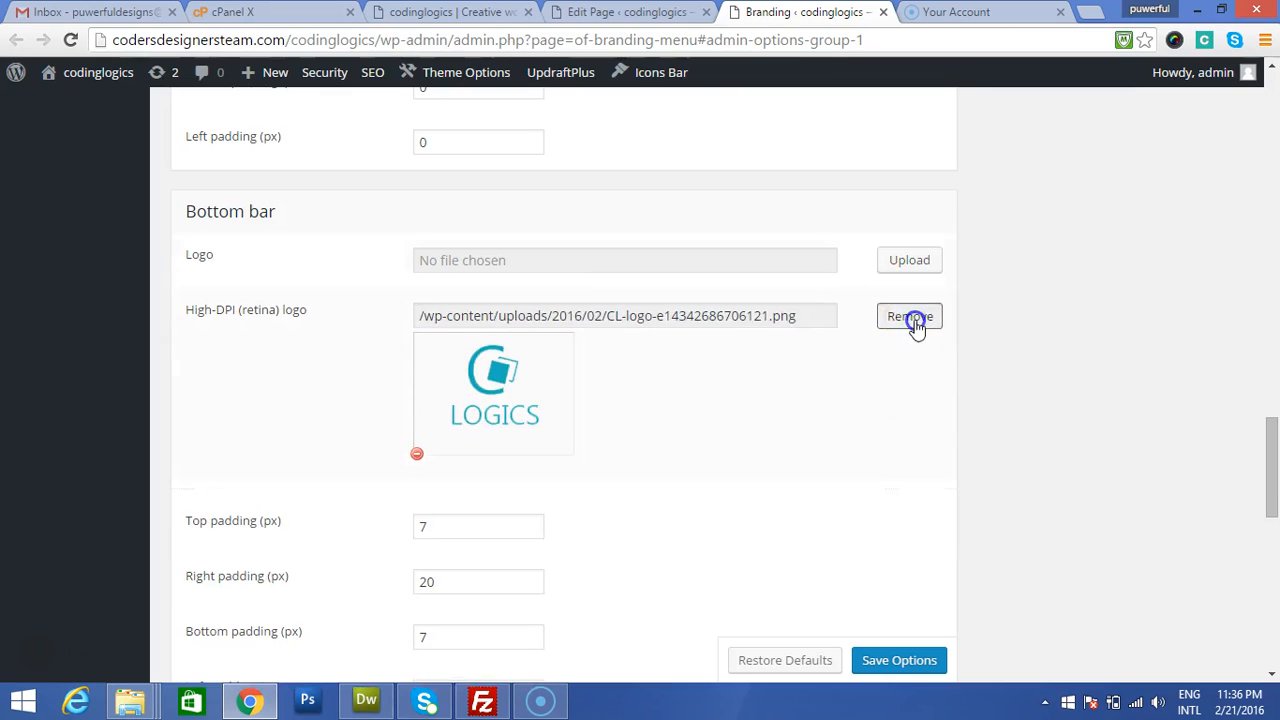
{"action": "left_click", "coordinate": [912, 318]}
{"action": "left_click", "coordinate": [896, 660]}
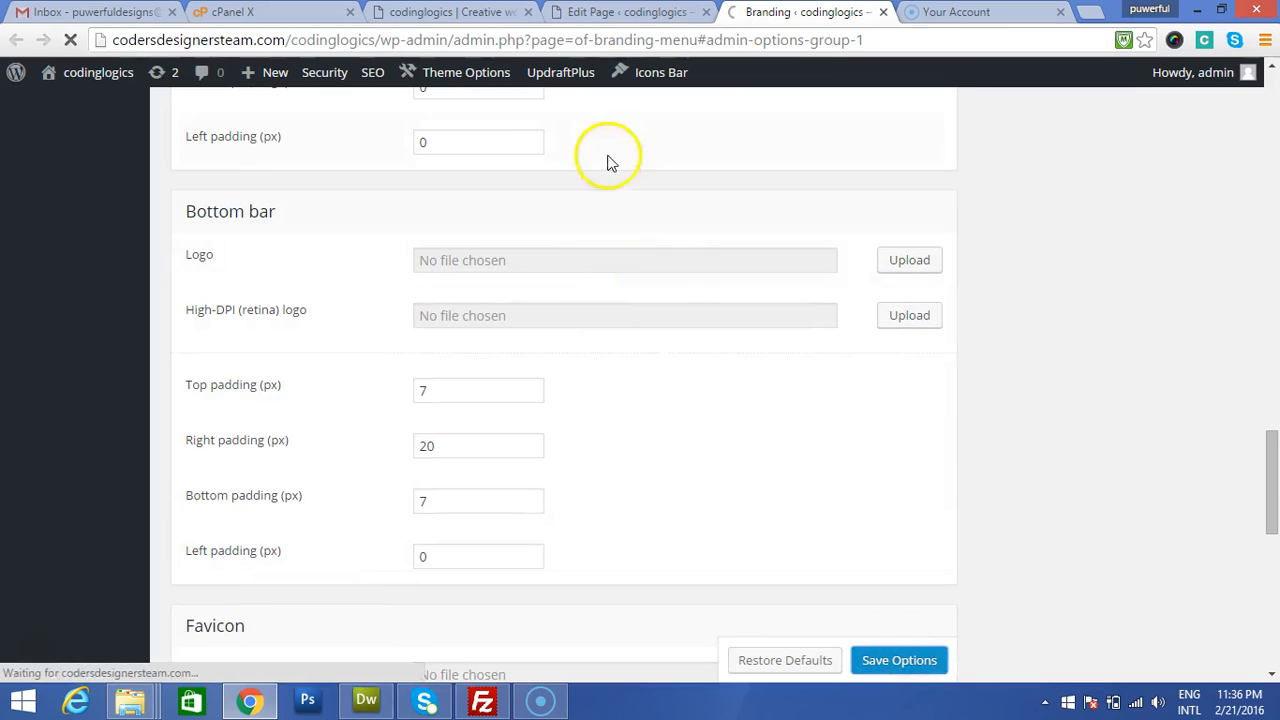
{"action": "left_click", "coordinate": [452, 12]}
{"action": "key", "text": "F5"}
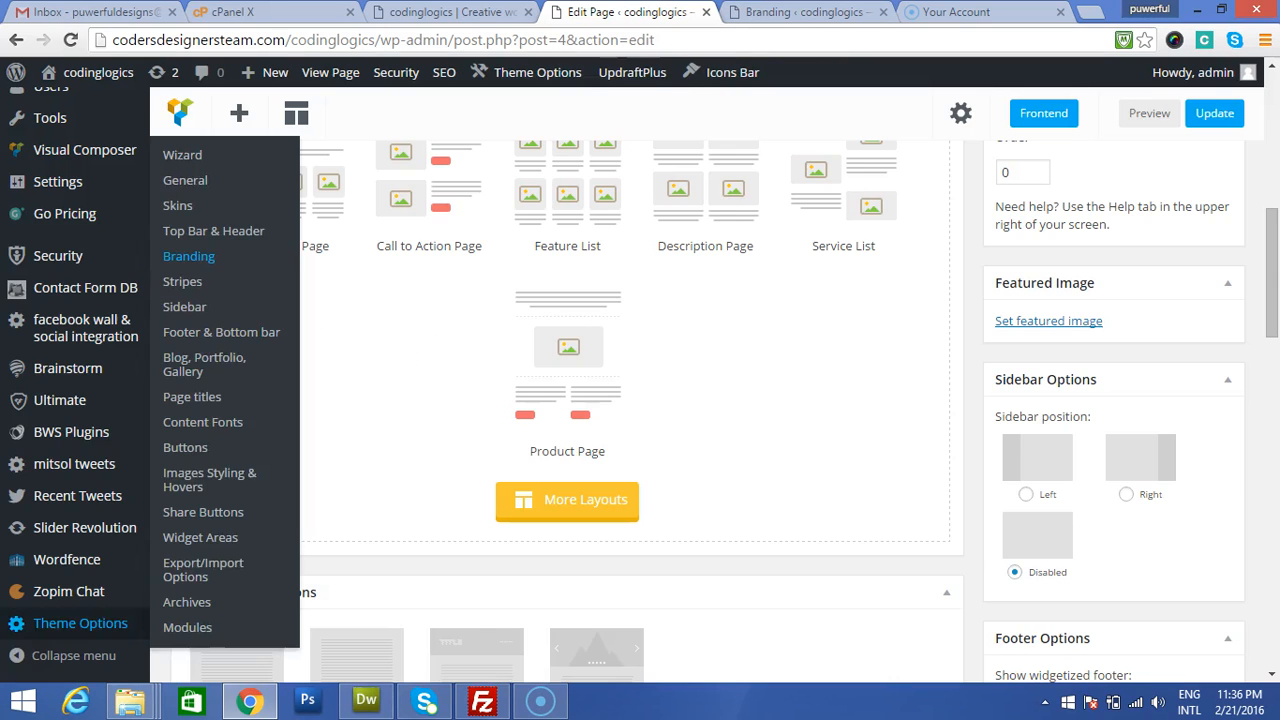
Step: Return to the Home page editor and add an empty Row element with Visual Composer
{"action": "left_click", "coordinate": [690, 12]}
{"action": "scroll", "coordinate": [700, 240], "scroll_direction": "up", "scroll_amount": 5}
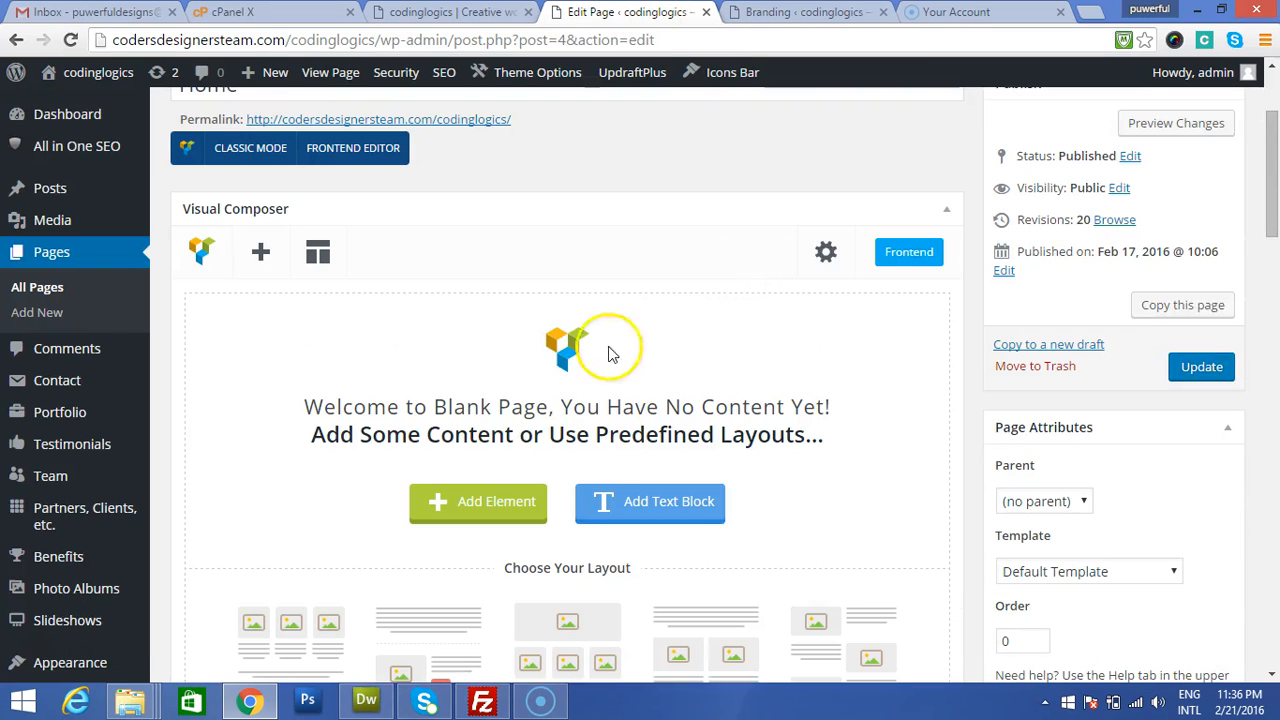
{"action": "left_click", "coordinate": [256, 256]}
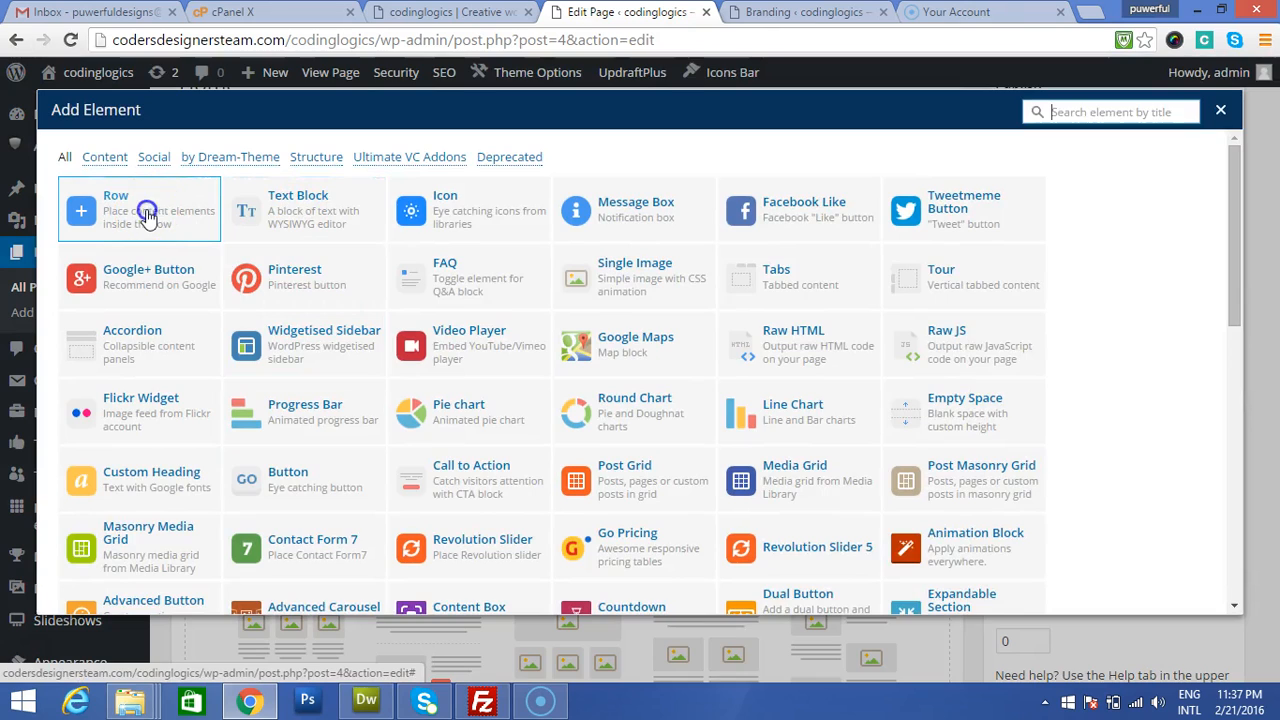
{"action": "left_click", "coordinate": [147, 218]}
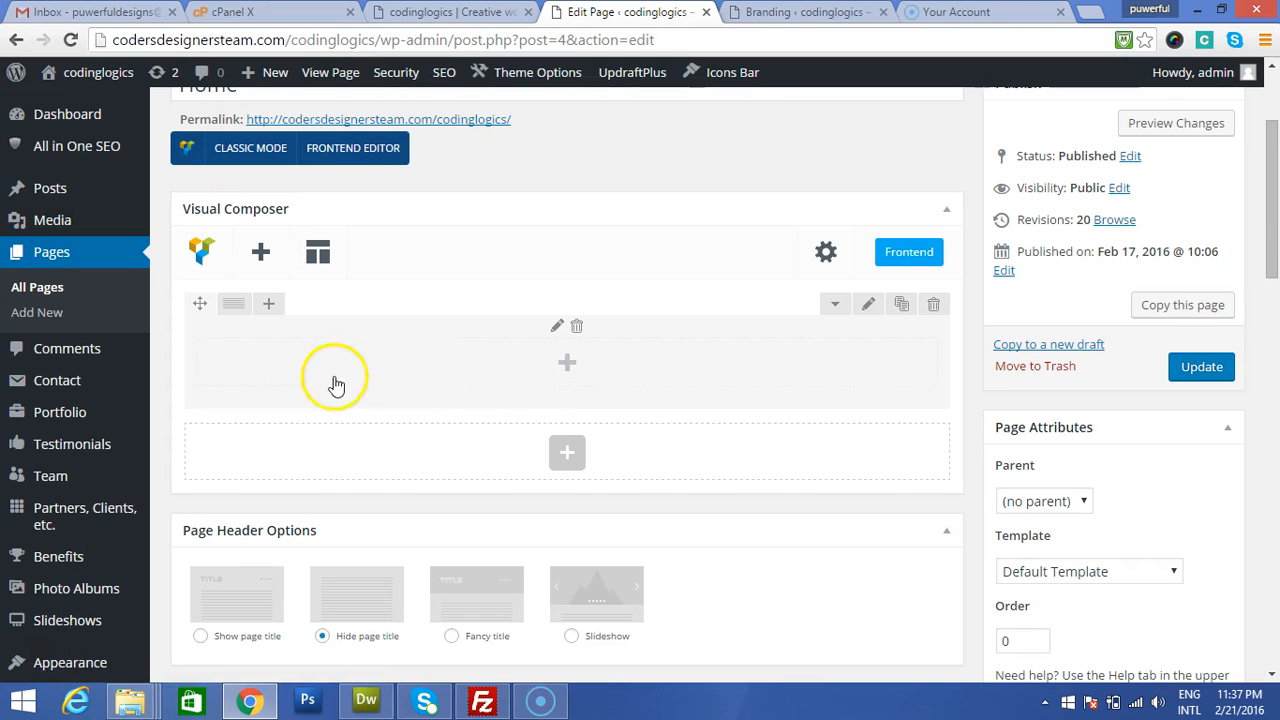
Step: Review the Home page's header, slider, SEO, sidebar and footer options and the new row's column layouts
{"action": "scroll", "coordinate": [1026, 417], "scroll_direction": "down", "scroll_amount": 6}
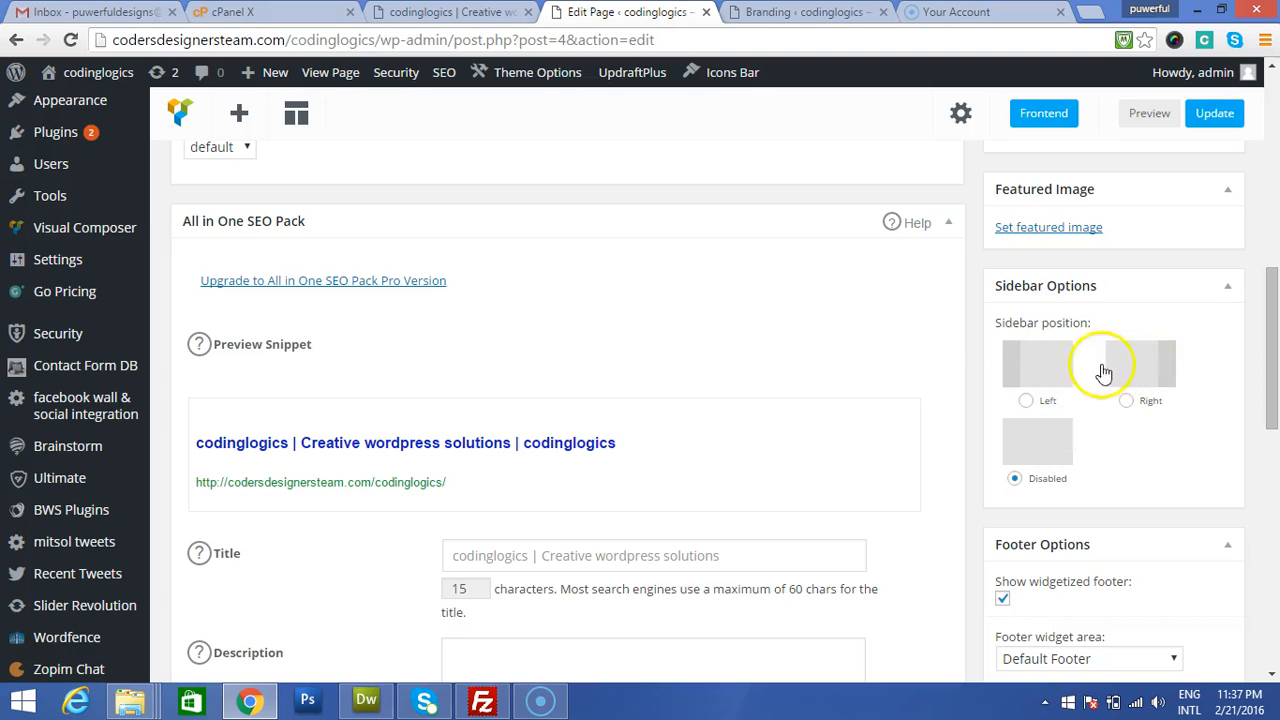
{"action": "scroll", "coordinate": [553, 360], "scroll_direction": "down", "scroll_amount": 3}
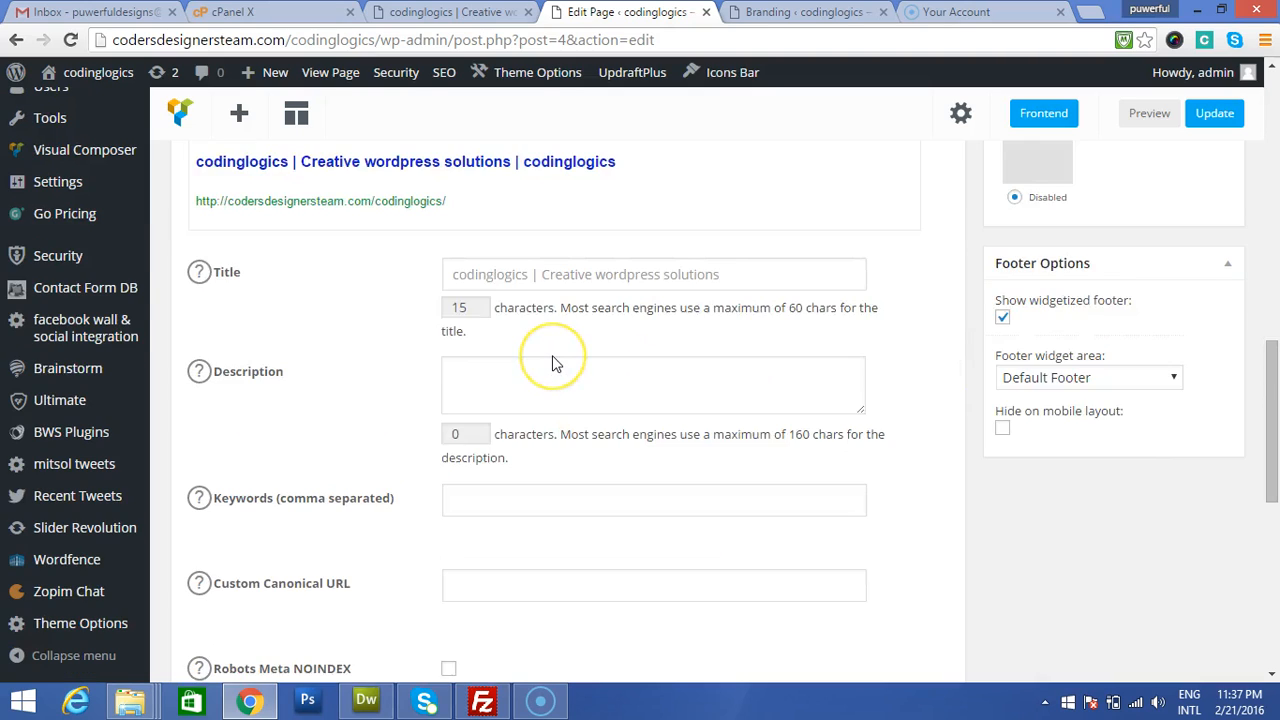
{"action": "scroll", "coordinate": [556, 364], "scroll_direction": "down", "scroll_amount": 6}
{"action": "scroll", "coordinate": [600, 428], "scroll_direction": "up", "scroll_amount": 12}
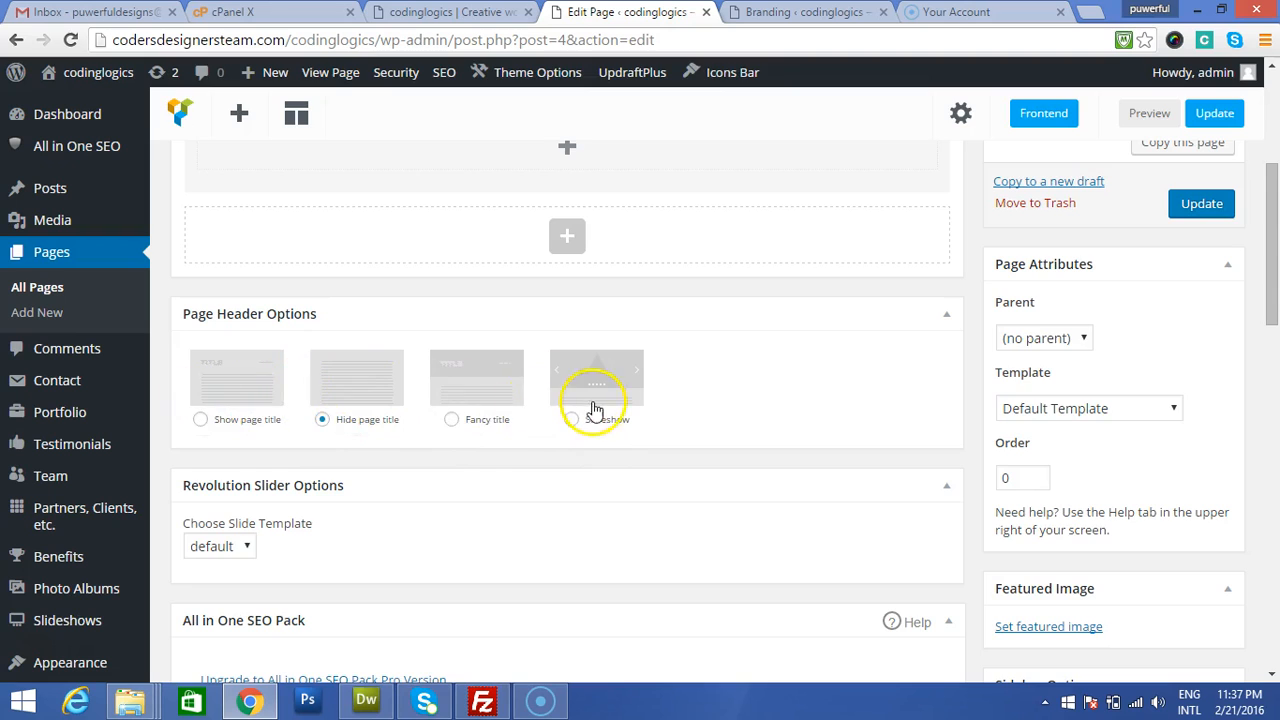
{"action": "scroll", "coordinate": [603, 400], "scroll_direction": "up", "scroll_amount": 4}
{"action": "scroll", "coordinate": [545, 495], "scroll_direction": "down", "scroll_amount": 1}
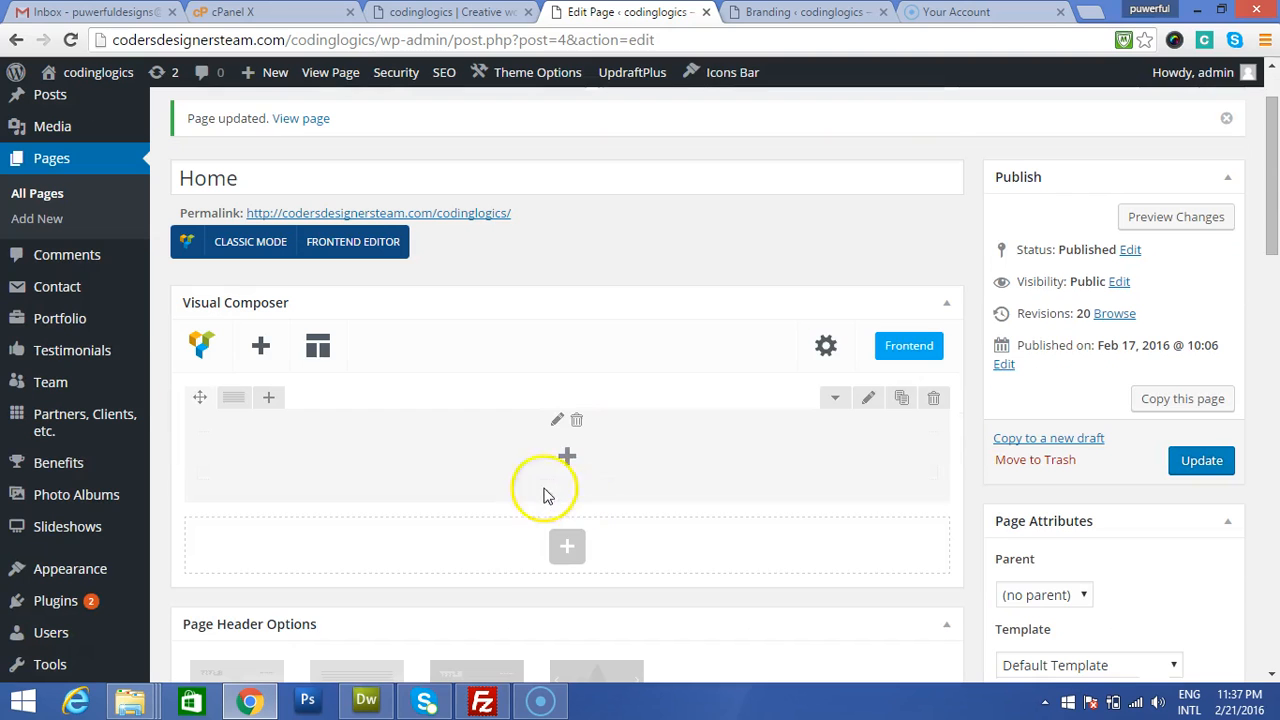
{"action": "scroll", "coordinate": [537, 400], "scroll_direction": "down", "scroll_amount": 1}
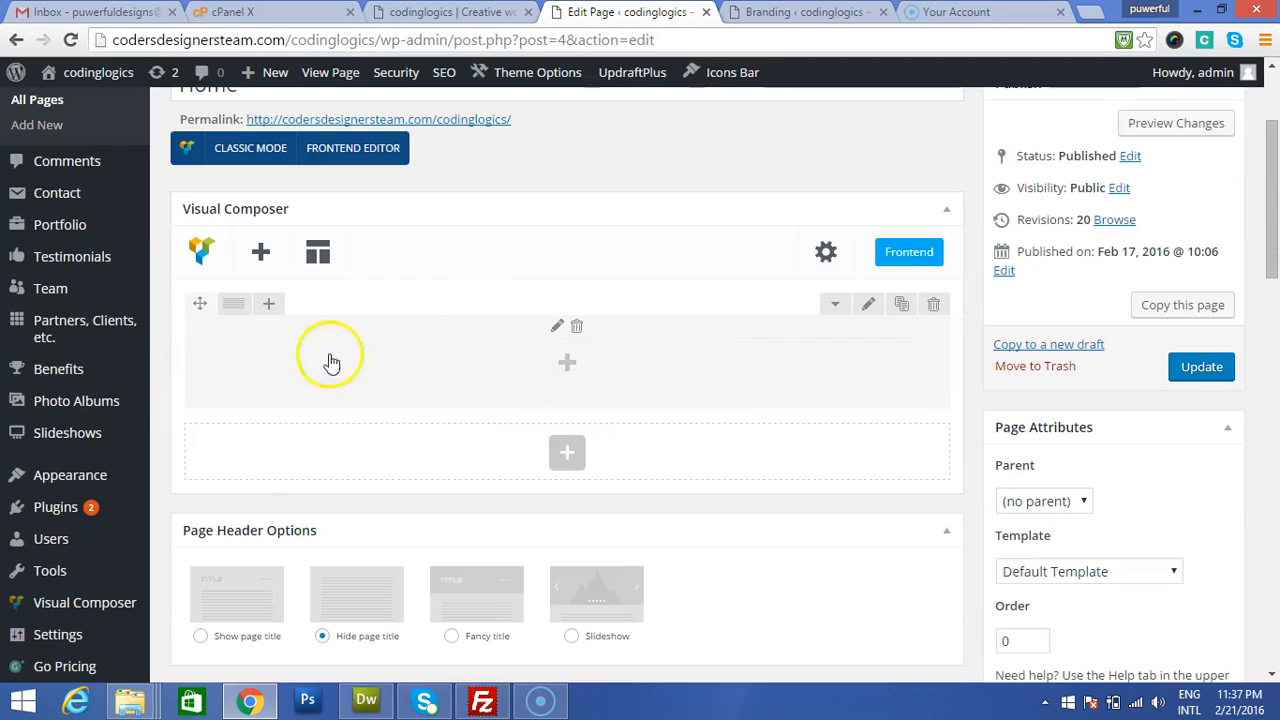
{"action": "mouse_move", "coordinate": [233, 313]}
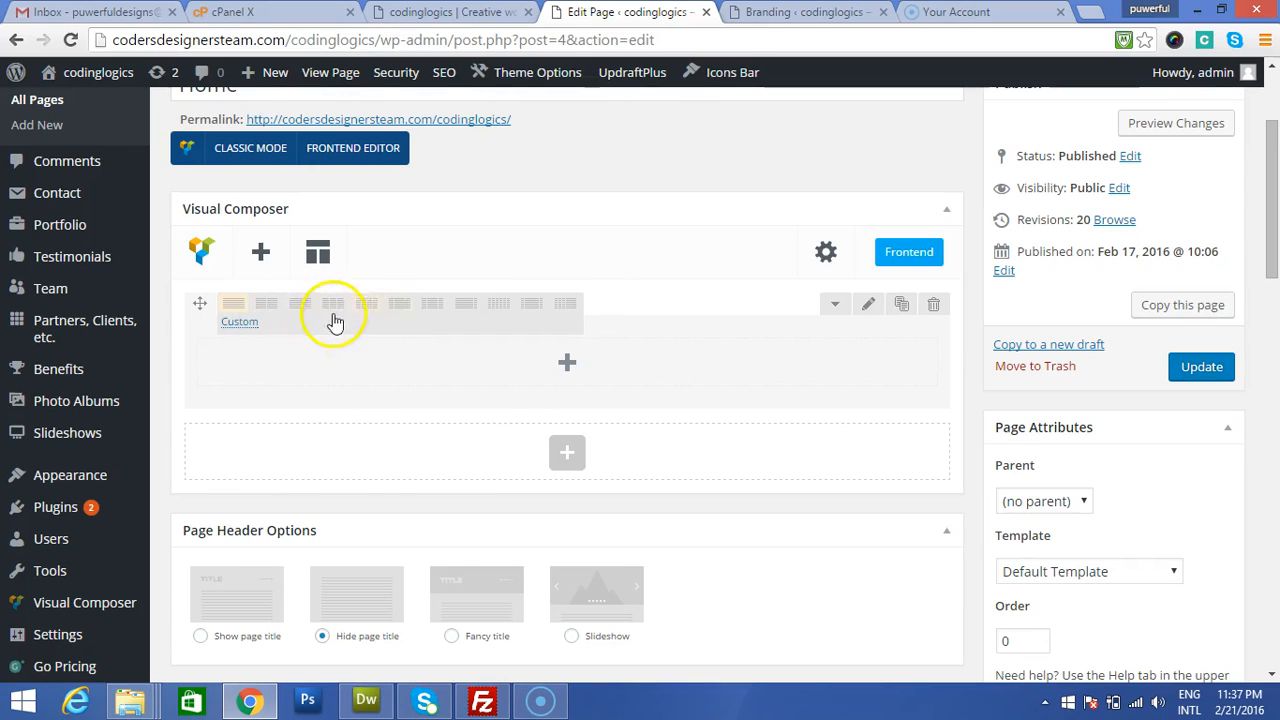
Step: Add a Text Block inside the new row with its CSS Animation set to zoomIn, and save the changes
{"action": "left_click", "coordinate": [566, 368]}
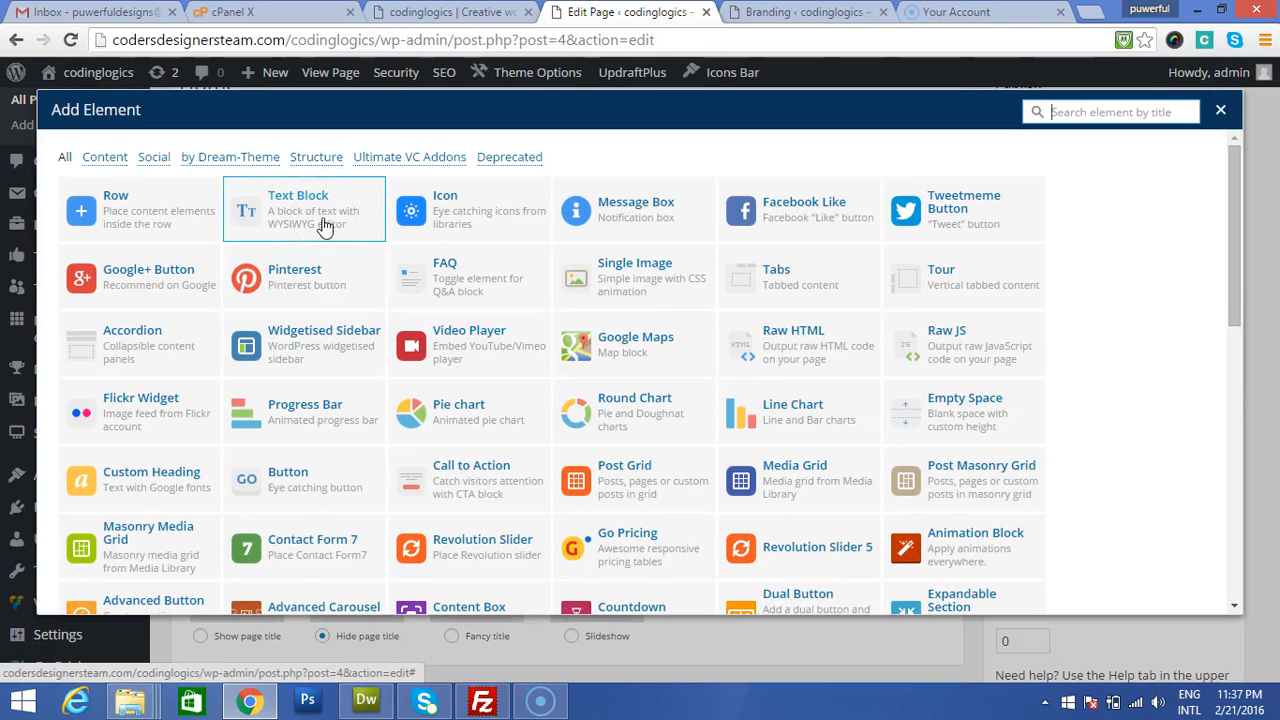
{"action": "left_click", "coordinate": [323, 220]}
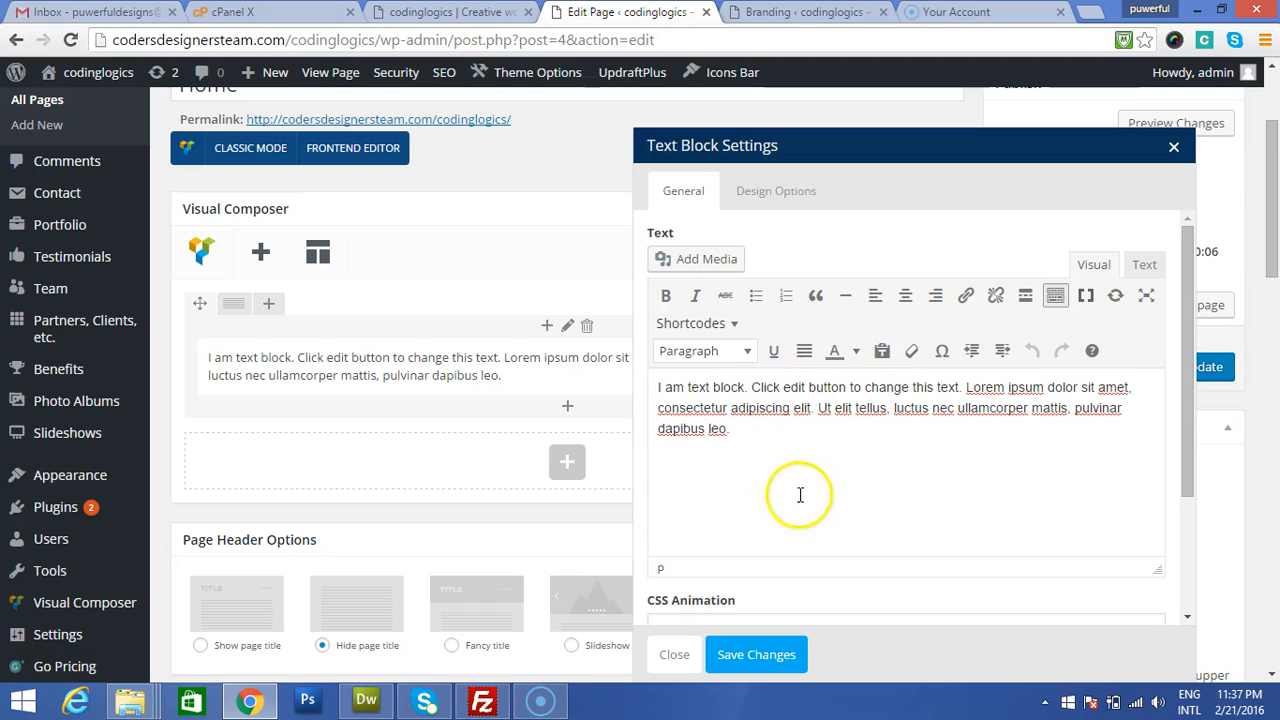
{"action": "scroll", "coordinate": [789, 486], "scroll_direction": "down", "scroll_amount": 2}
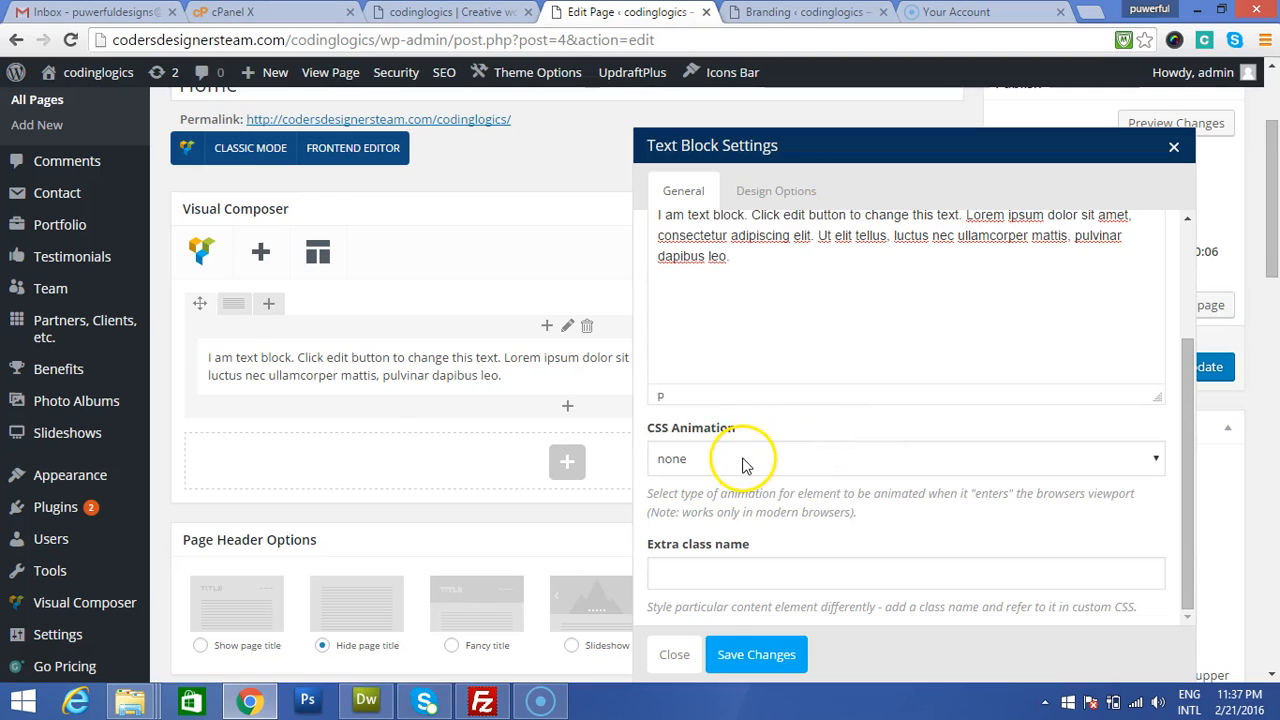
{"action": "left_click", "coordinate": [743, 460]}
{"action": "scroll", "coordinate": [810, 280], "scroll_direction": "down", "scroll_amount": 3}
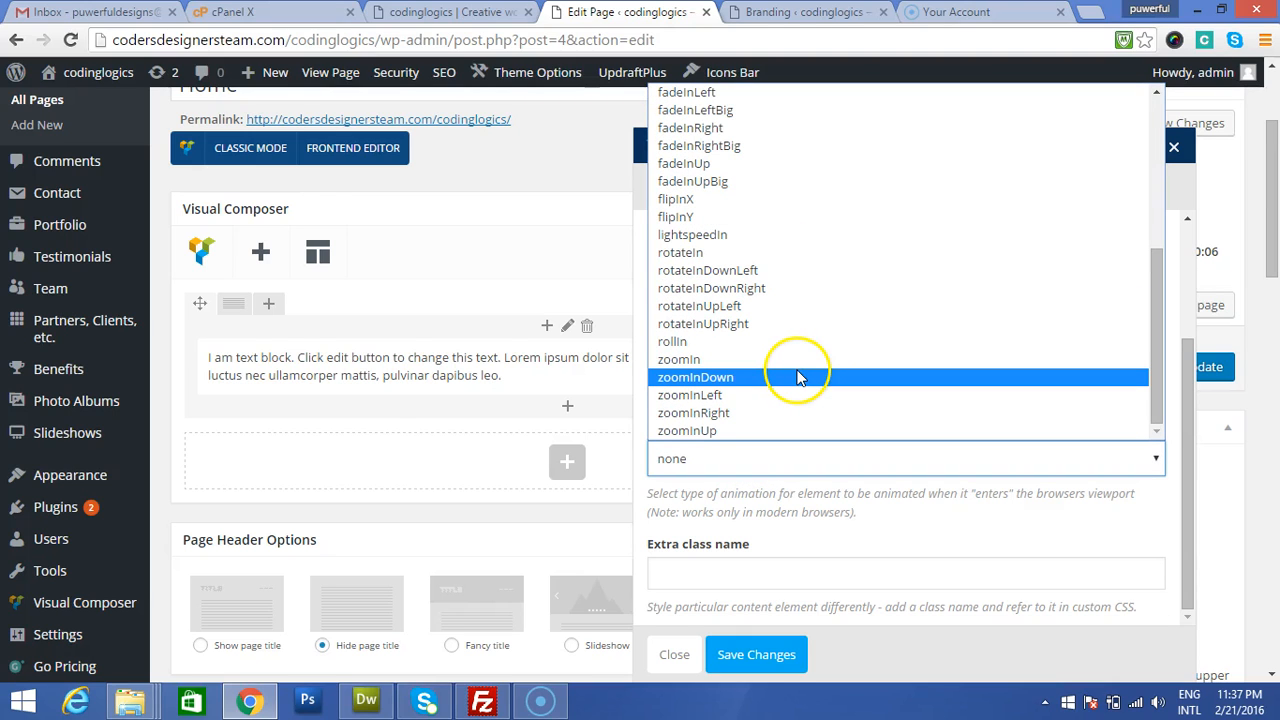
{"action": "left_click", "coordinate": [806, 360]}
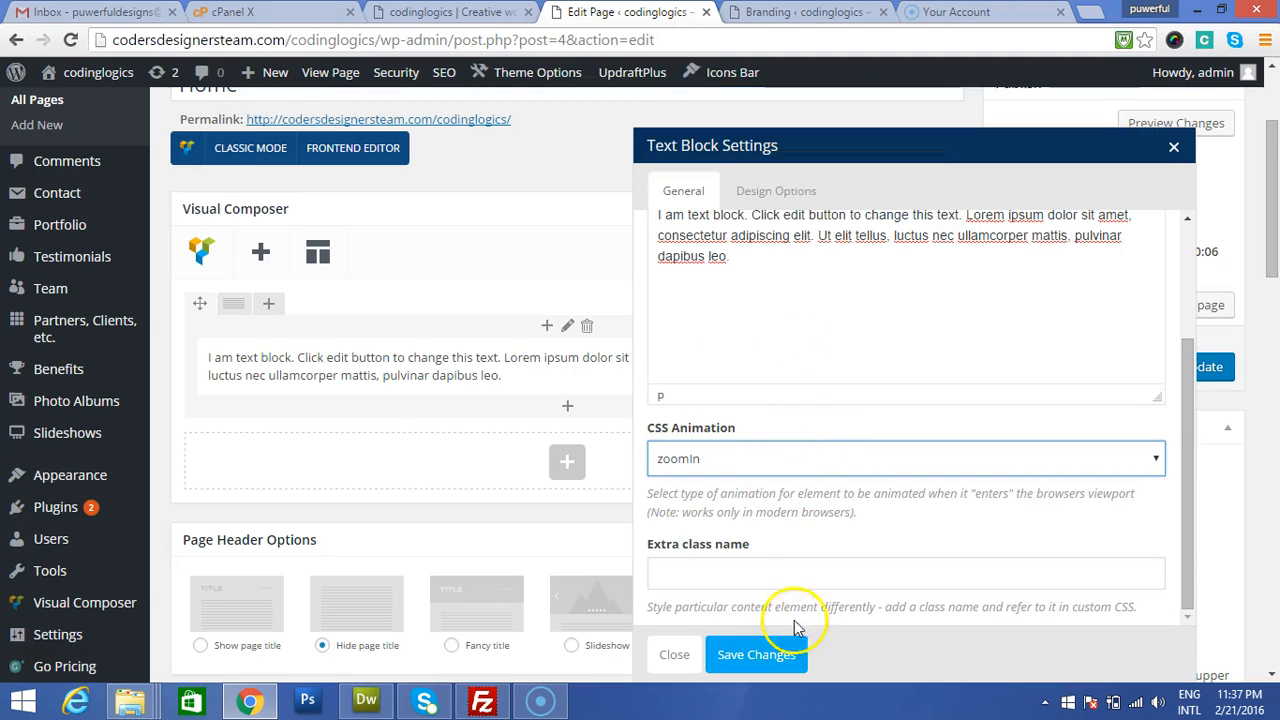
{"action": "left_click", "coordinate": [778, 656]}
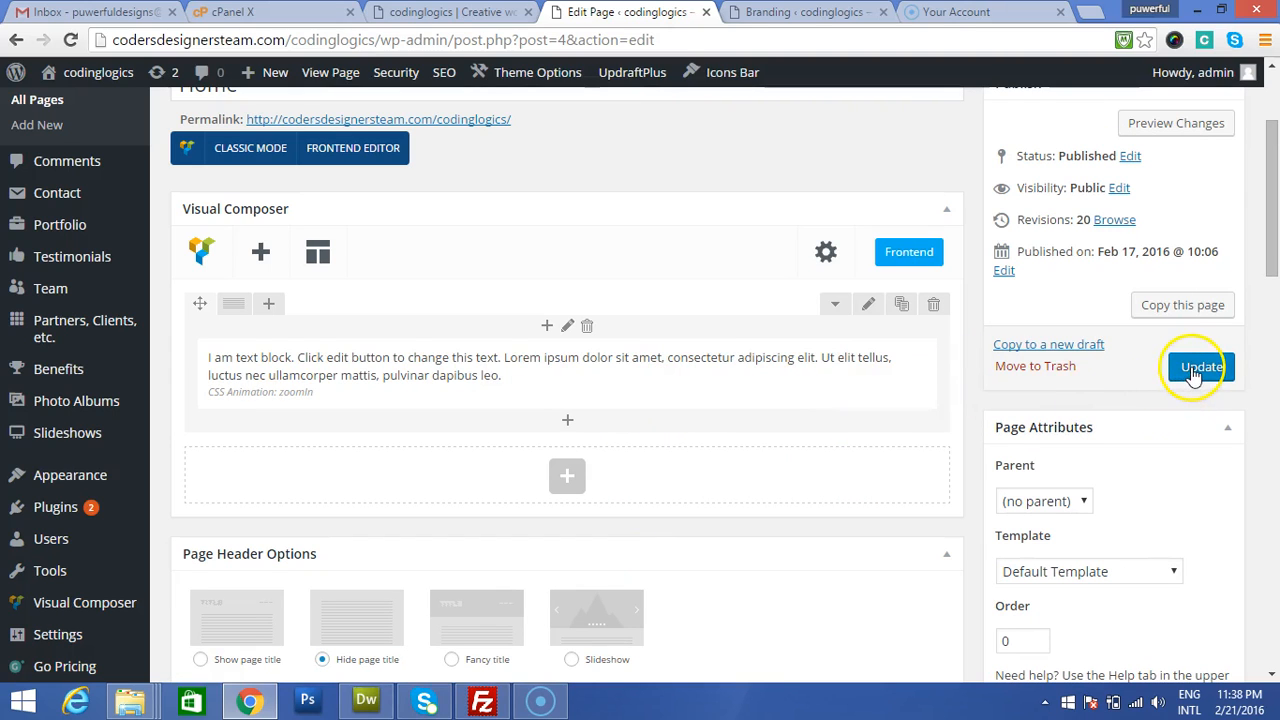
Step: Update the Home page and reload the live site to view the new text block
{"action": "left_click", "coordinate": [1192, 372]}
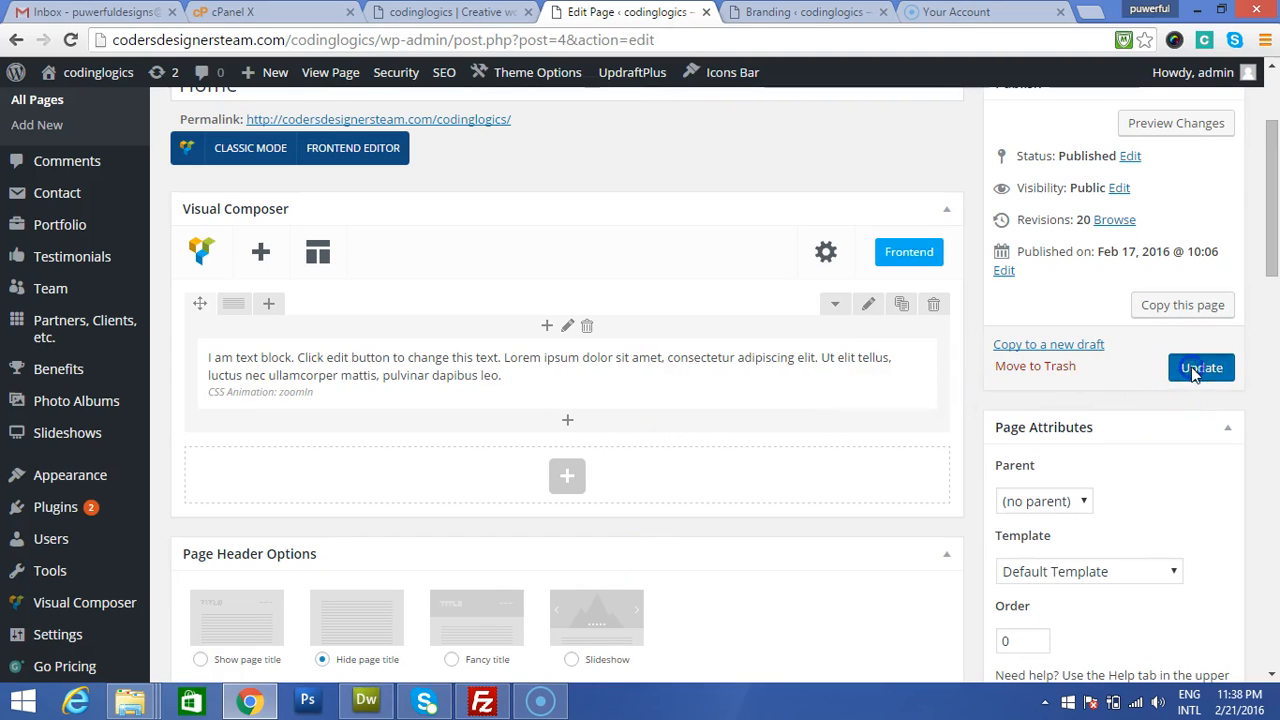
{"action": "left_click", "coordinate": [440, 12]}
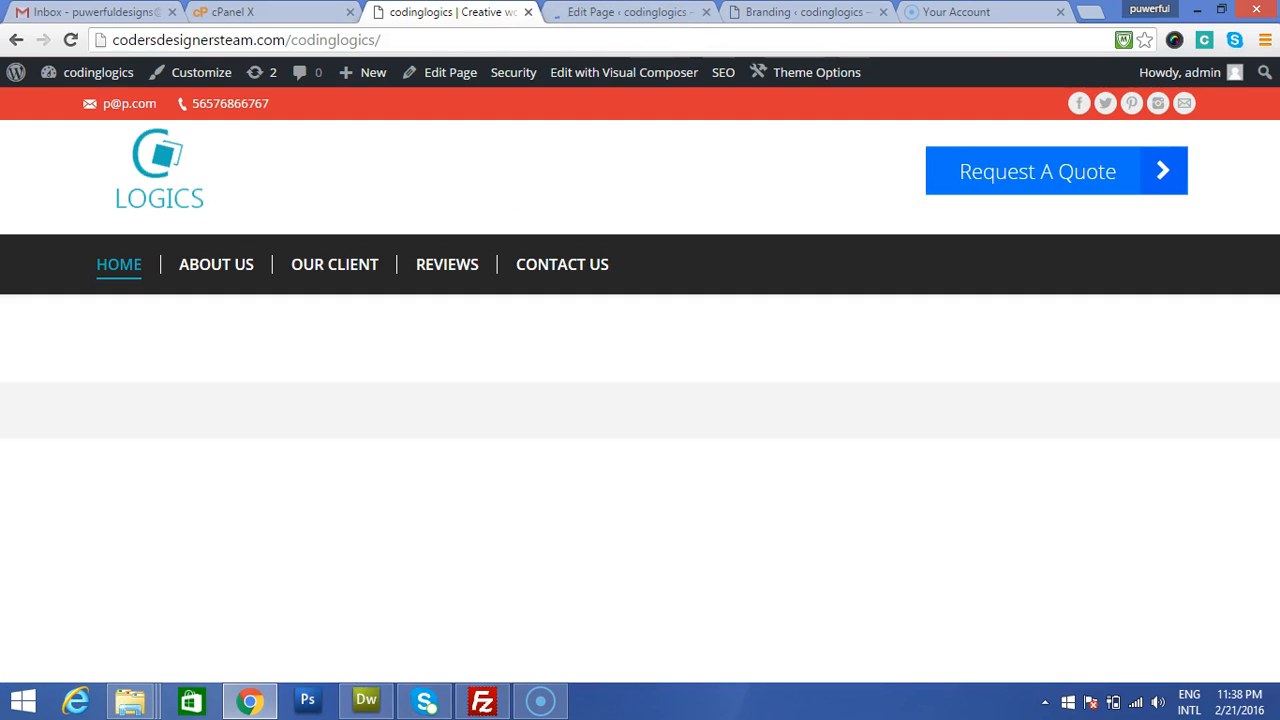
{"action": "key", "text": "F5"}
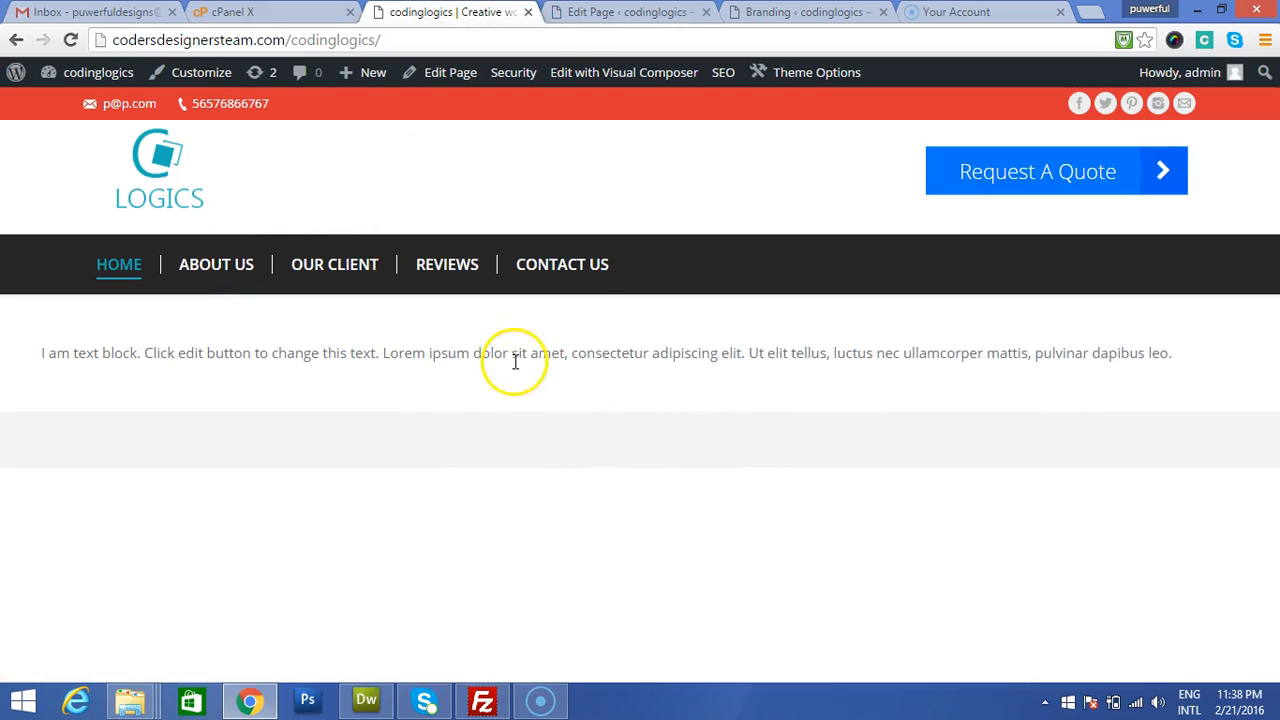
Step: Return to the Home page editor and split the text block's row into three equal columns
{"action": "left_click", "coordinate": [620, 10]}
{"action": "scroll", "coordinate": [337, 500], "scroll_direction": "down", "scroll_amount": 2}
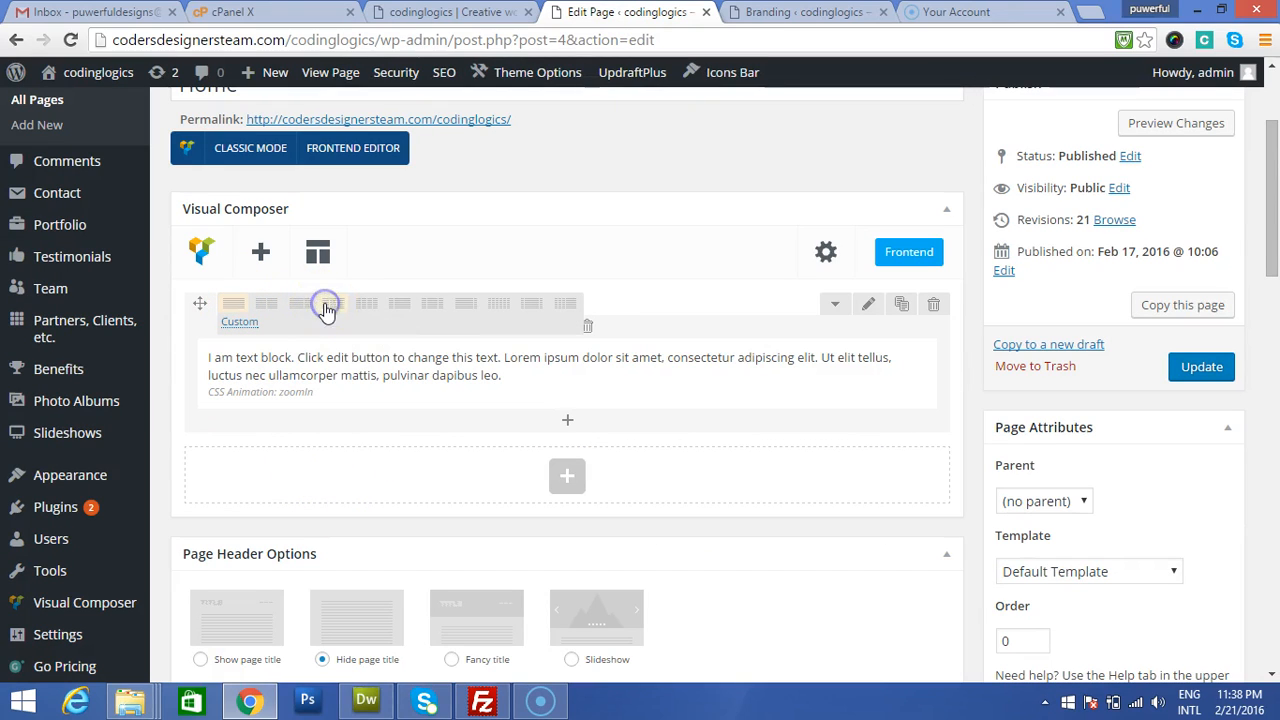
{"action": "left_click", "coordinate": [327, 311]}
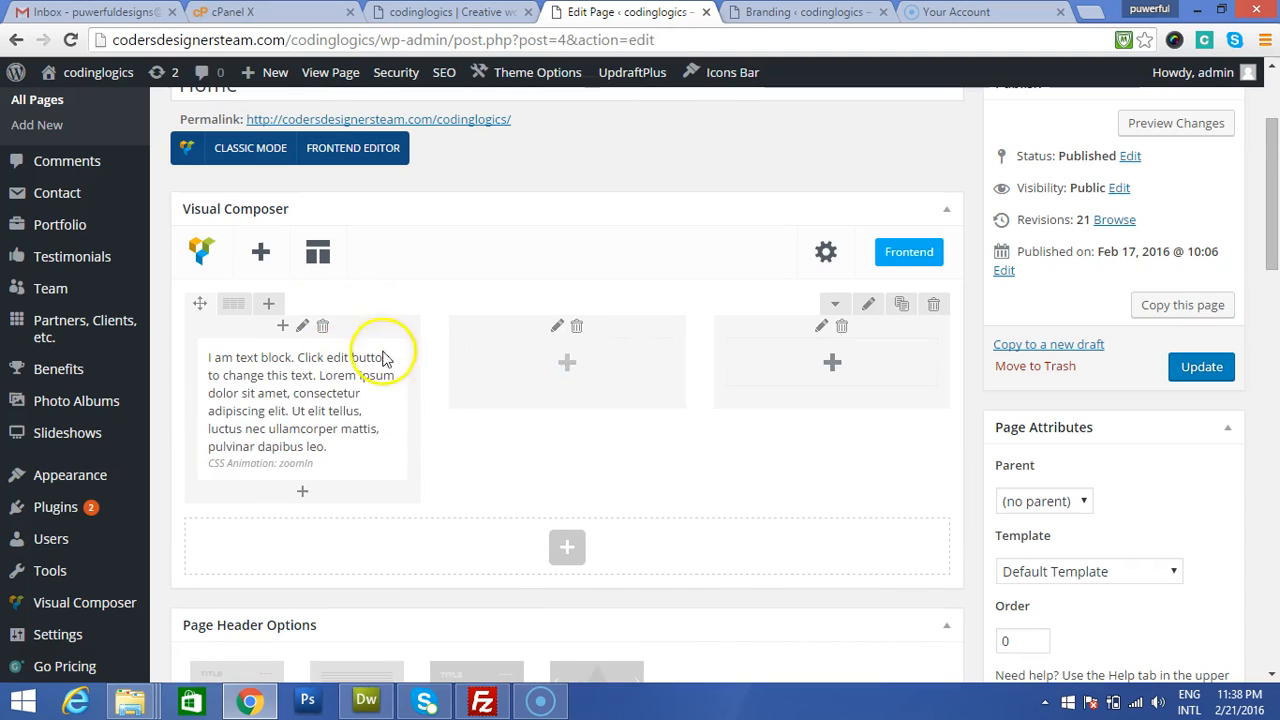
Step: Clone the text block twice and move one copy into each of the row's two empty columns
{"action": "mouse_move", "coordinate": [341, 375]}
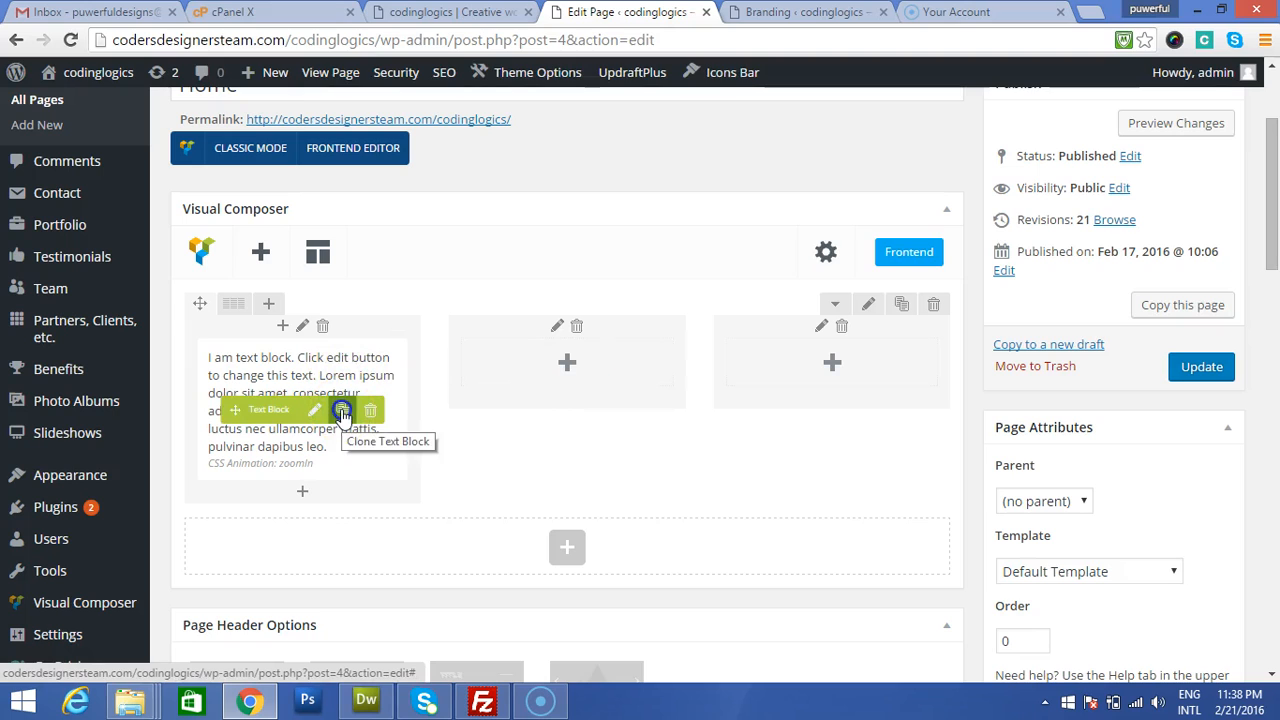
{"action": "left_click", "coordinate": [341, 413]}
{"action": "left_click", "coordinate": [341, 413]}
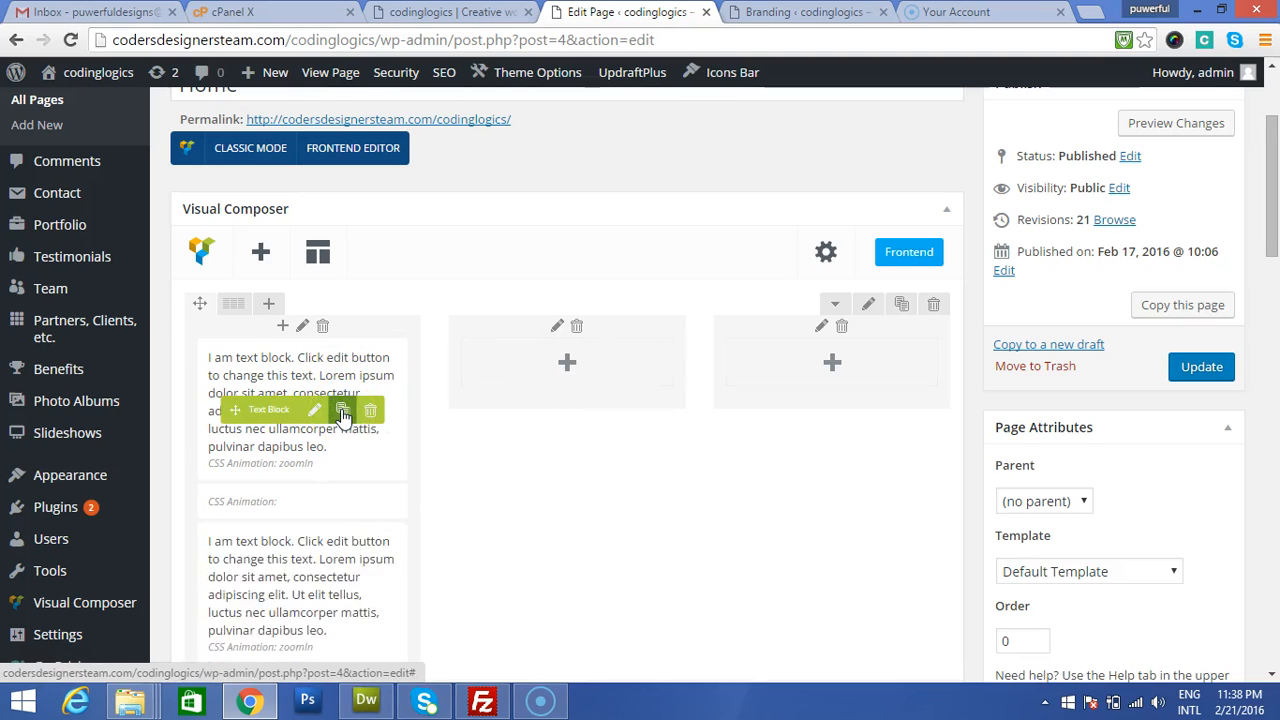
{"action": "left_click_drag", "start_coordinate": [247, 577], "coordinate": [560, 400]}
{"action": "mouse_move", "coordinate": [214, 551]}
{"action": "left_mouse_down"}
{"action": "mouse_move", "coordinate": [711, 443]}
{"action": "mouse_move", "coordinate": [829, 372]}
{"action": "left_mouse_up"}
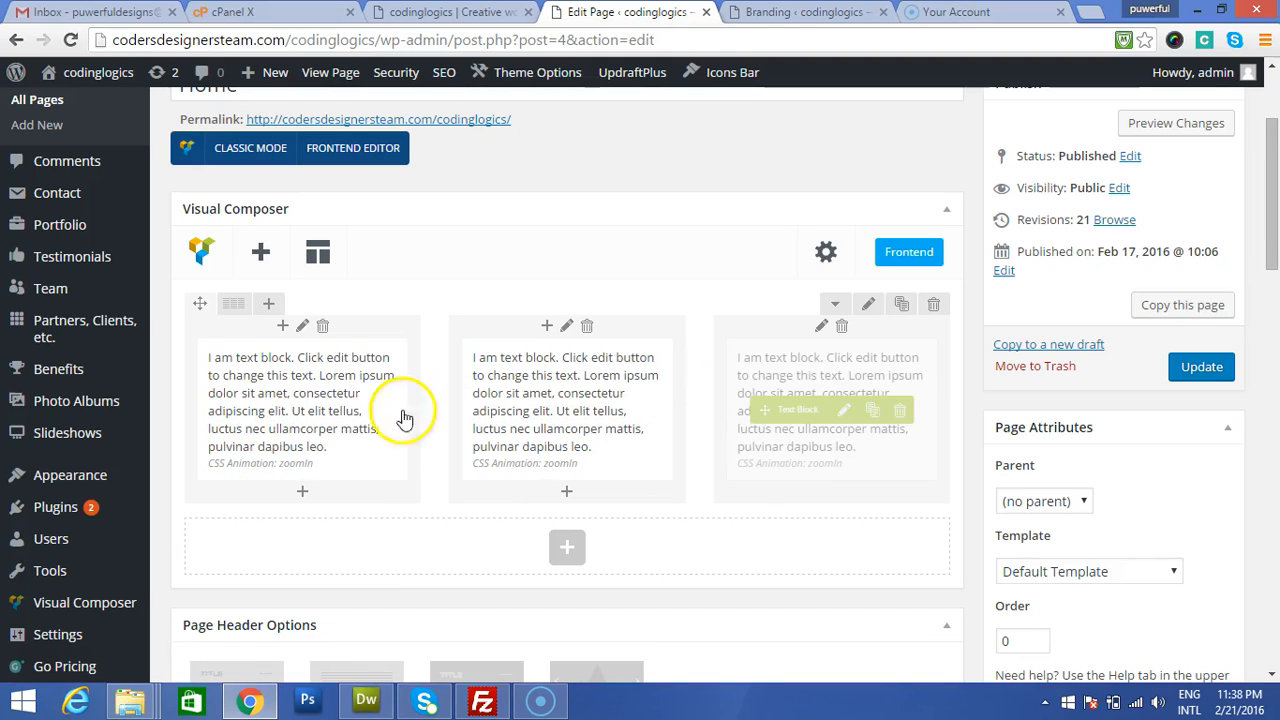
Step: Update the Home page and reload the live site to check the three-column text layout
{"action": "left_click", "coordinate": [1196, 368]}
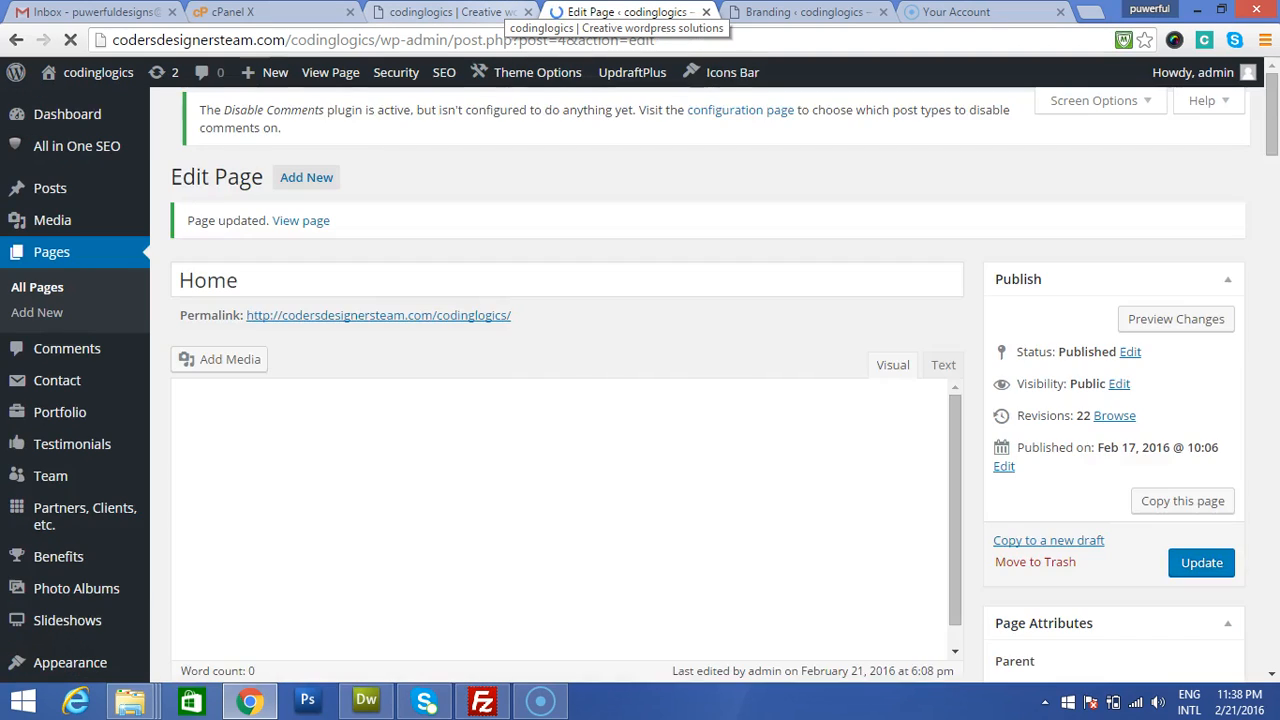
{"action": "left_click", "coordinate": [505, 14]}
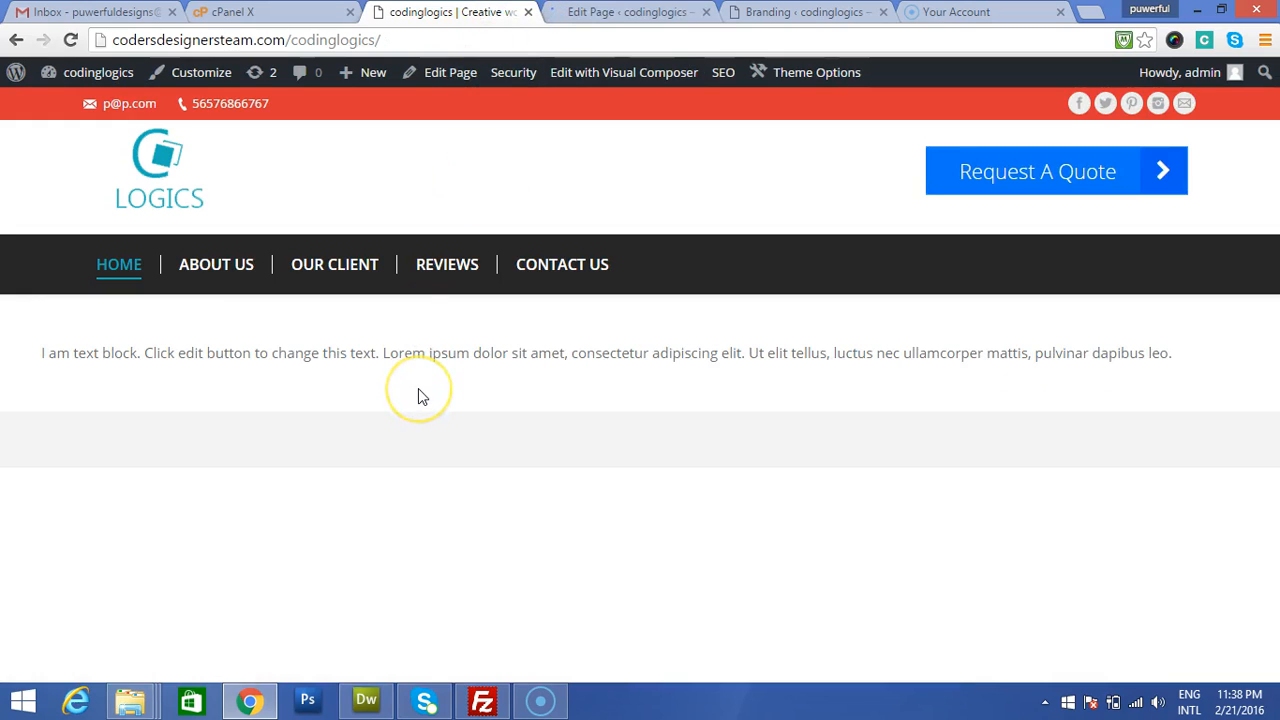
{"action": "key", "text": "F5"}
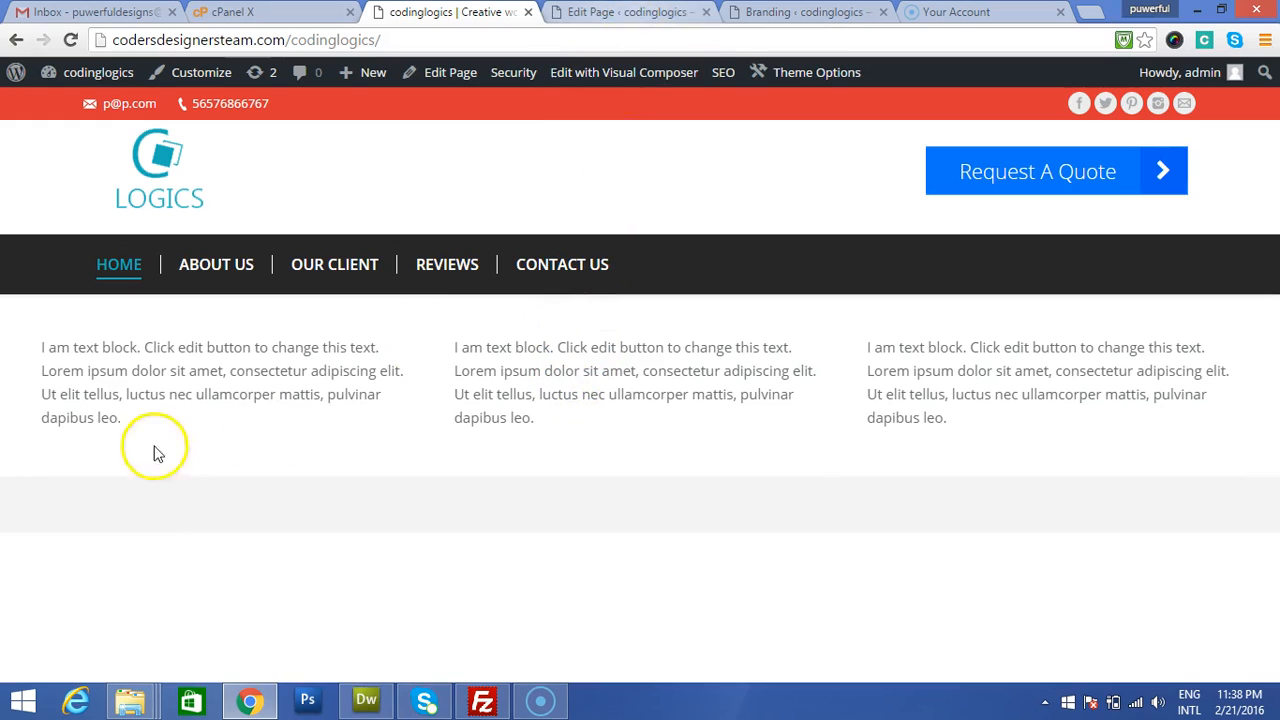
{"action": "left_click_drag", "start_coordinate": [39, 347], "coordinate": [1028, 431]}
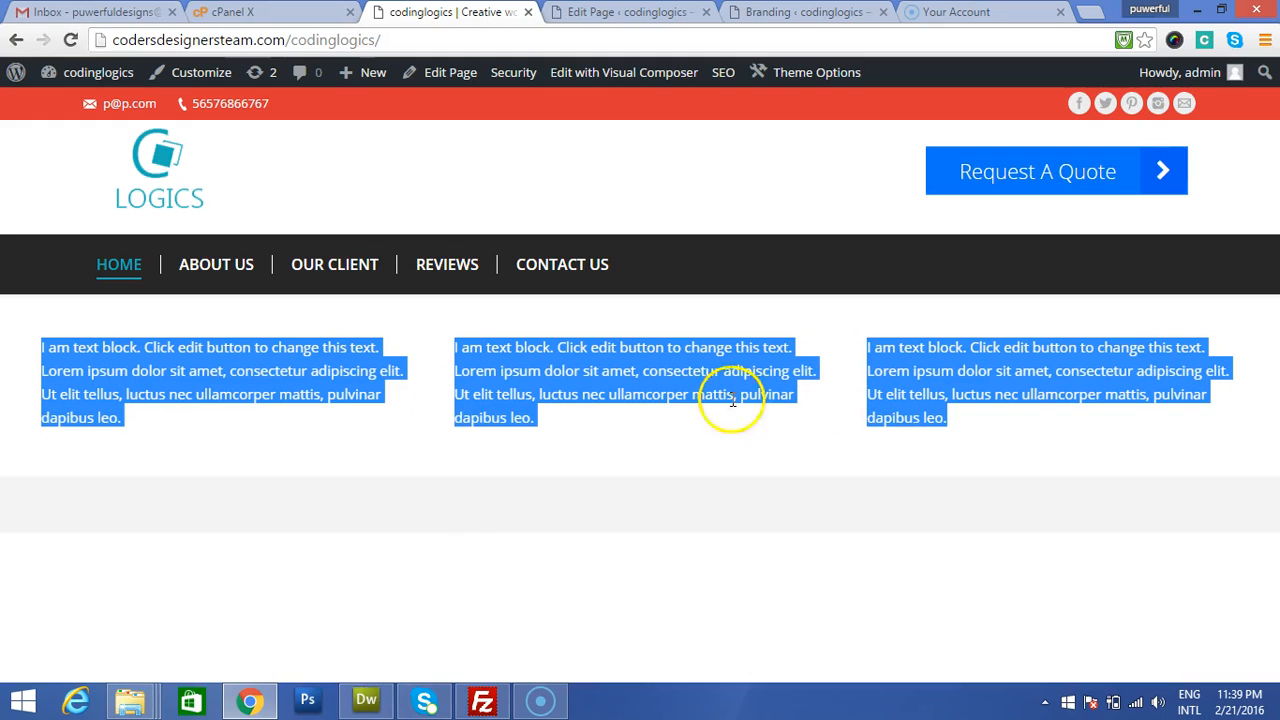
{"action": "left_click", "coordinate": [165, 318]}
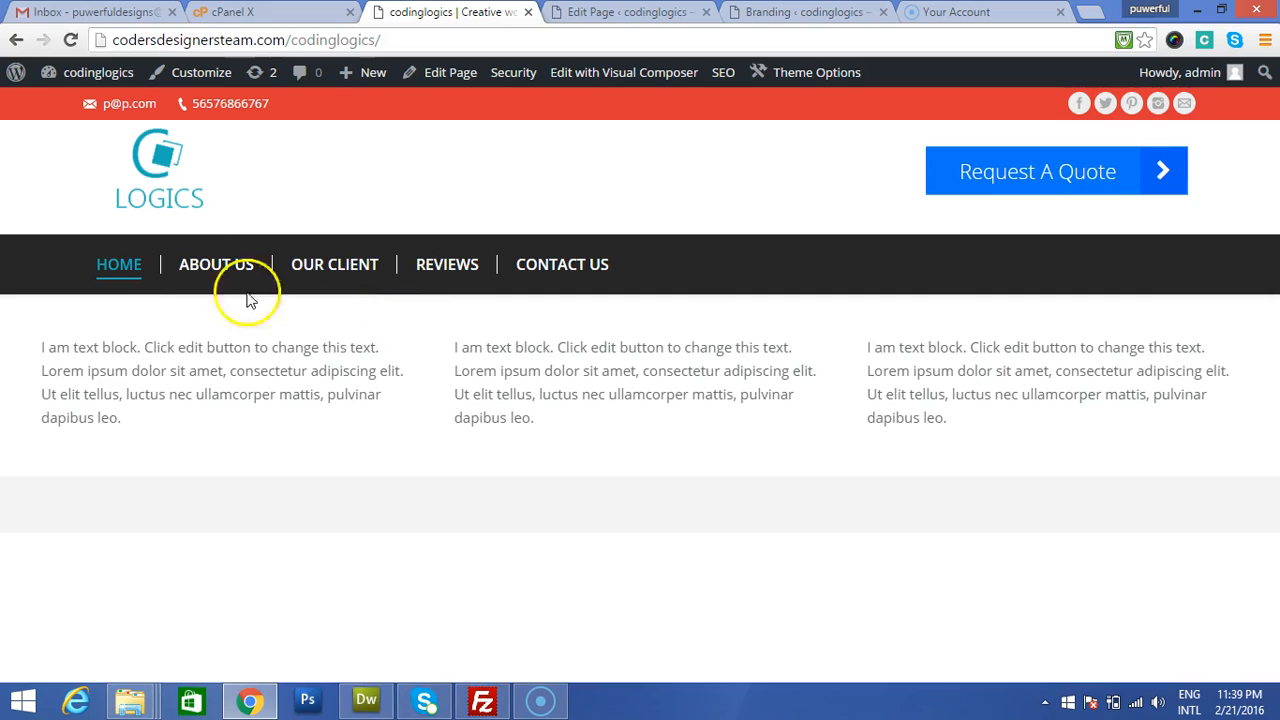
Step: Return to the Home page editor, add a new Row element and move it above the three-column row
{"action": "left_click", "coordinate": [585, 12]}
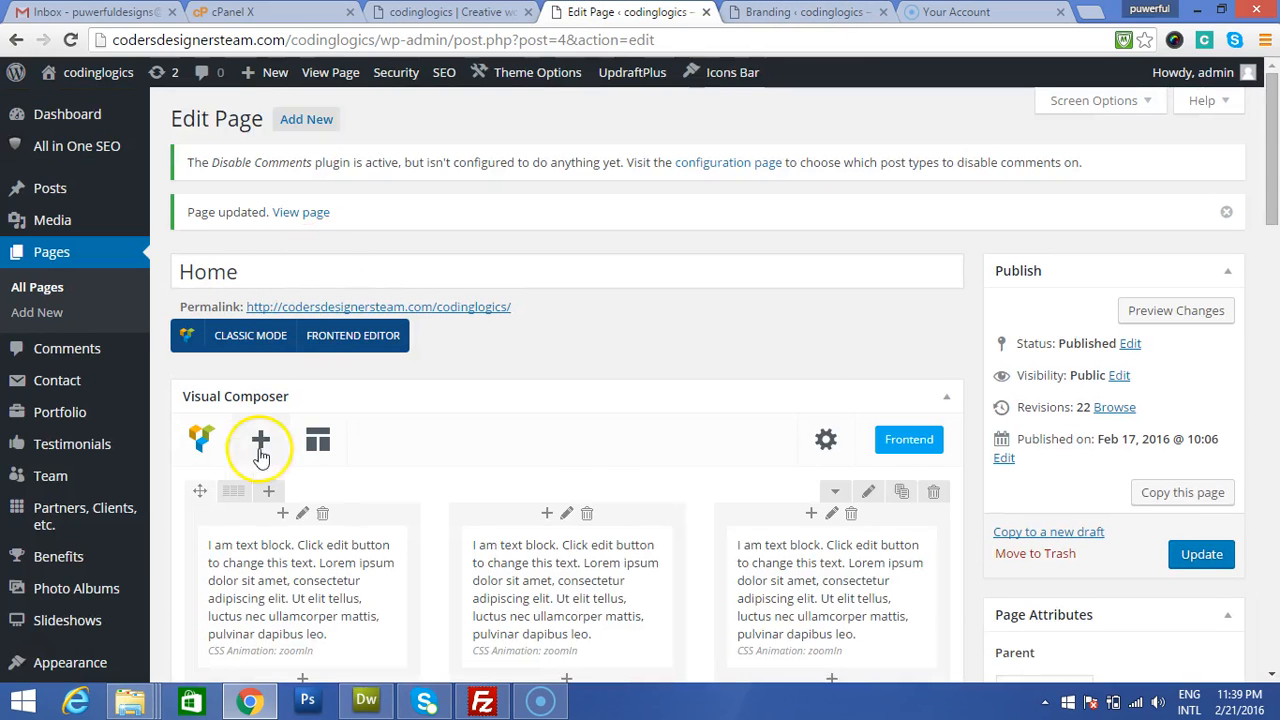
{"action": "scroll", "coordinate": [262, 448], "scroll_direction": "down", "scroll_amount": 2}
{"action": "scroll", "coordinate": [500, 398], "scroll_direction": "down", "scroll_amount": 2}
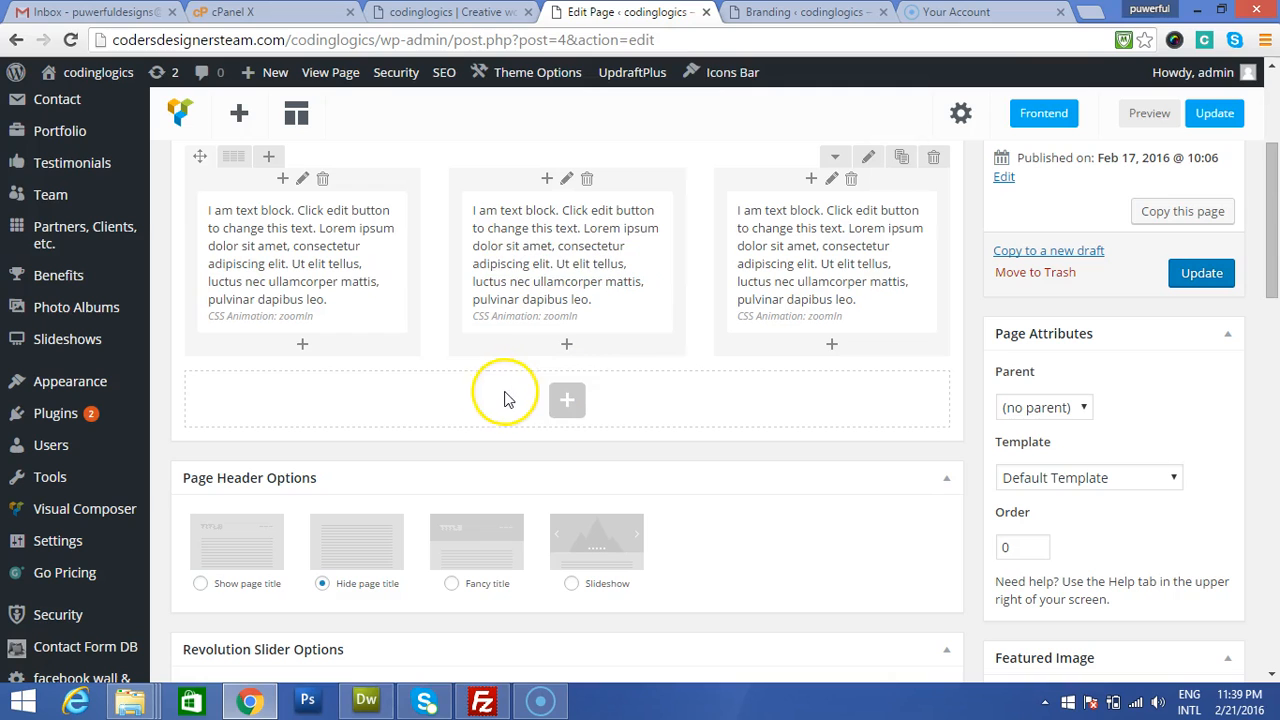
{"action": "left_click", "coordinate": [567, 401]}
{"action": "left_click", "coordinate": [163, 215]}
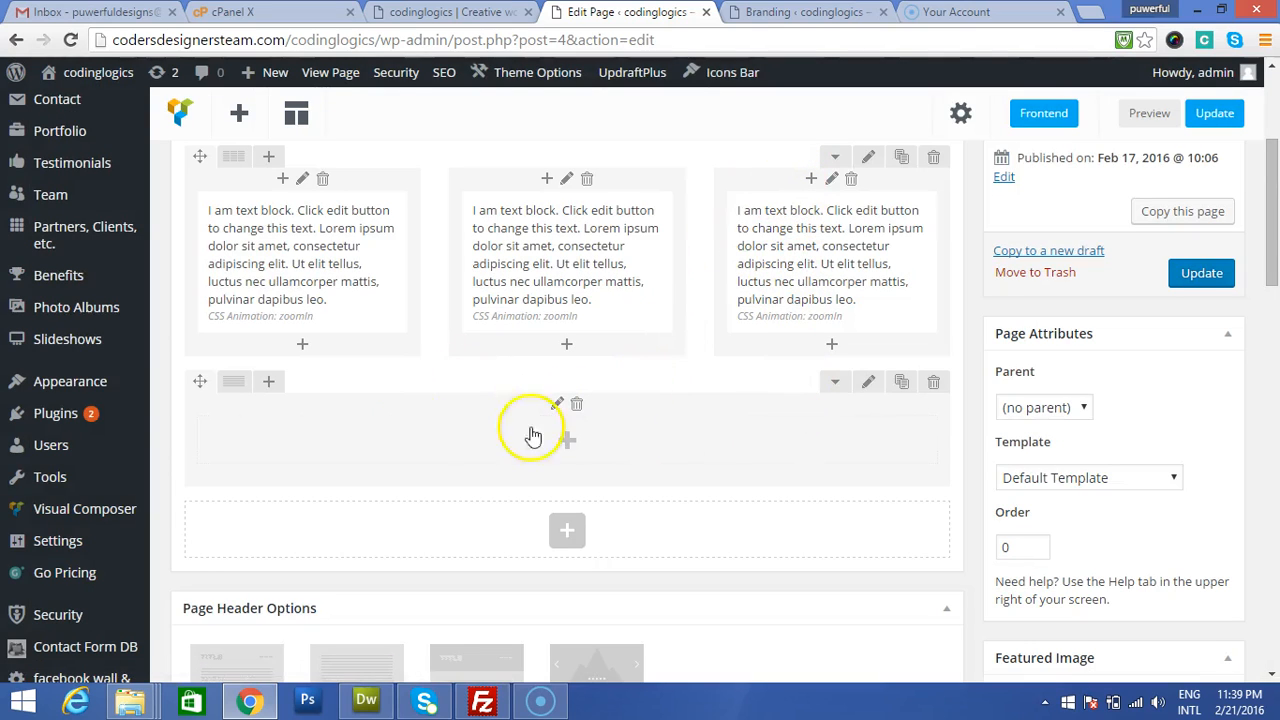
{"action": "left_click_drag", "start_coordinate": [200, 381], "coordinate": [206, 140]}
{"action": "scroll", "coordinate": [449, 296], "scroll_direction": "up", "scroll_amount": 2}
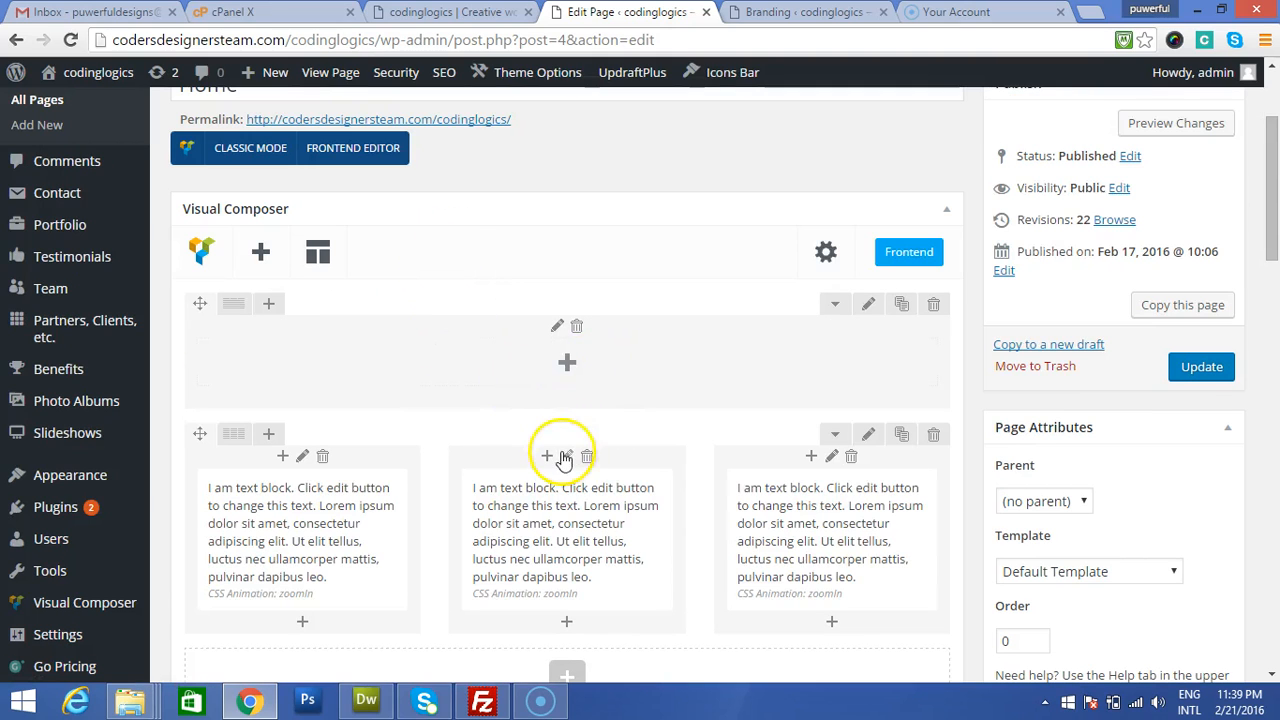
Step: Add a Custom Heading element to the empty row with the text "Welcome to Codinglogics"
{"action": "left_click", "coordinate": [563, 368]}
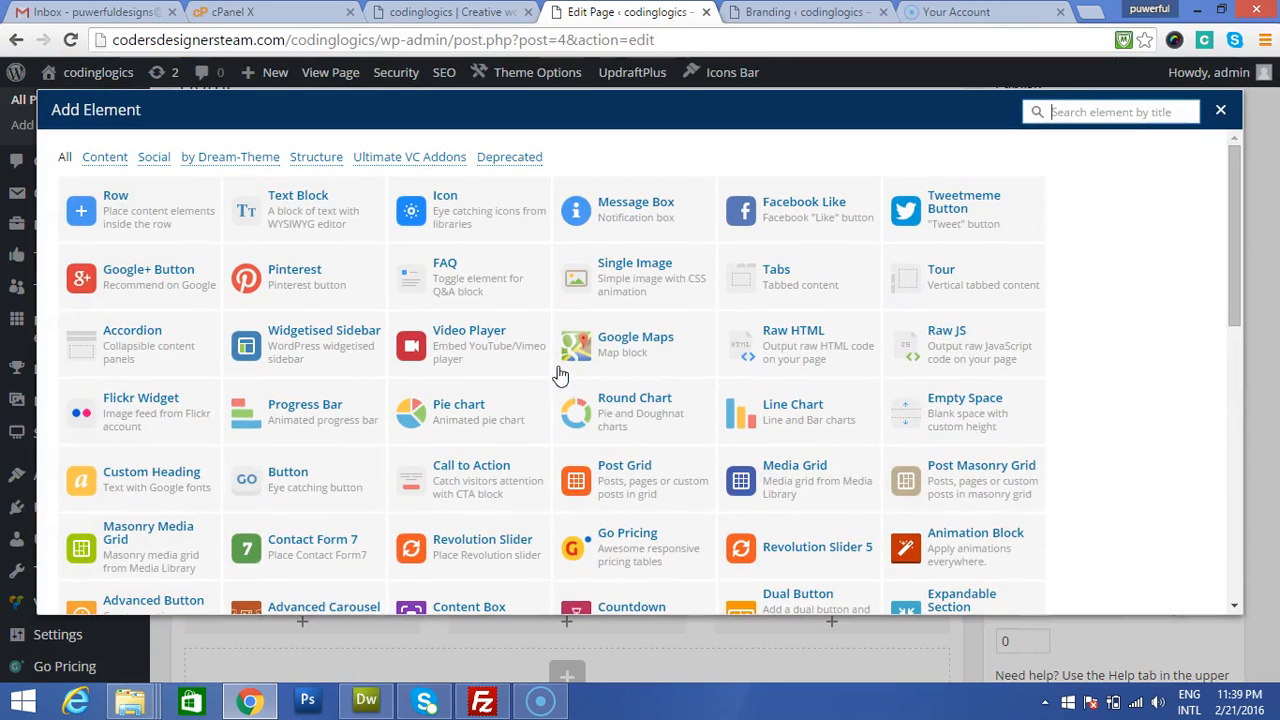
{"action": "scroll", "coordinate": [745, 495], "scroll_direction": "down", "scroll_amount": 2}
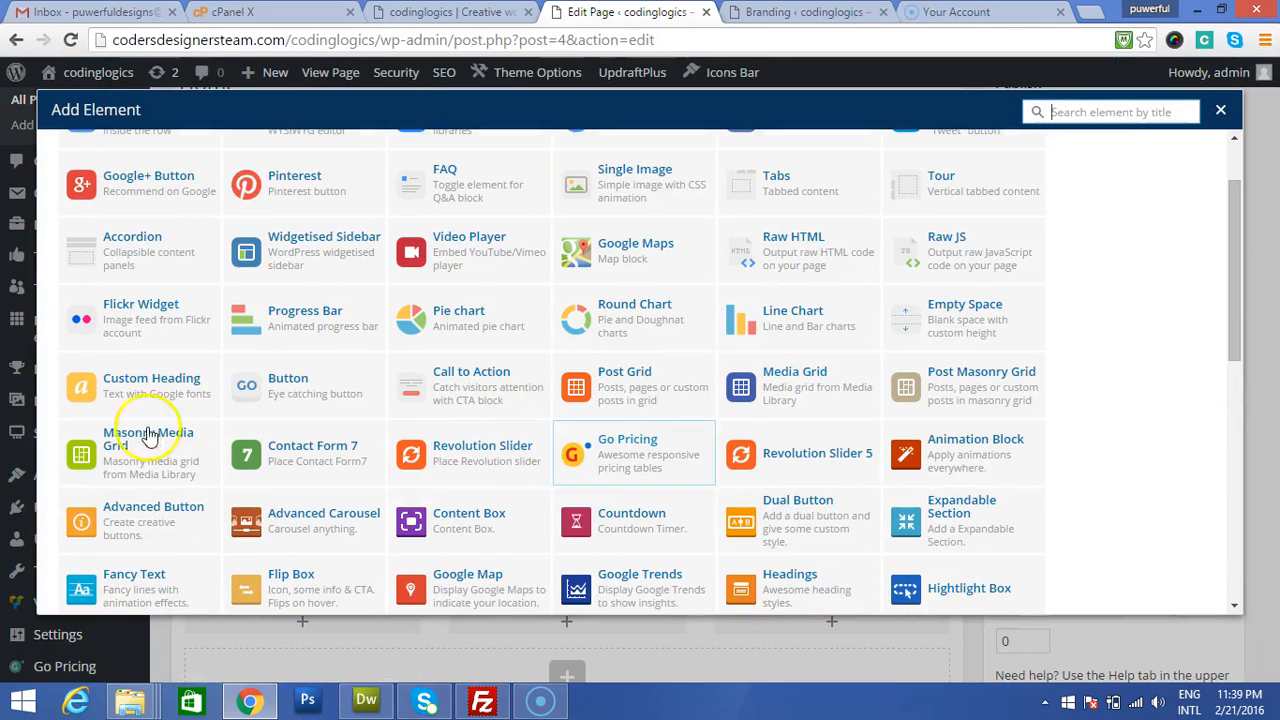
{"action": "left_click", "coordinate": [137, 387]}
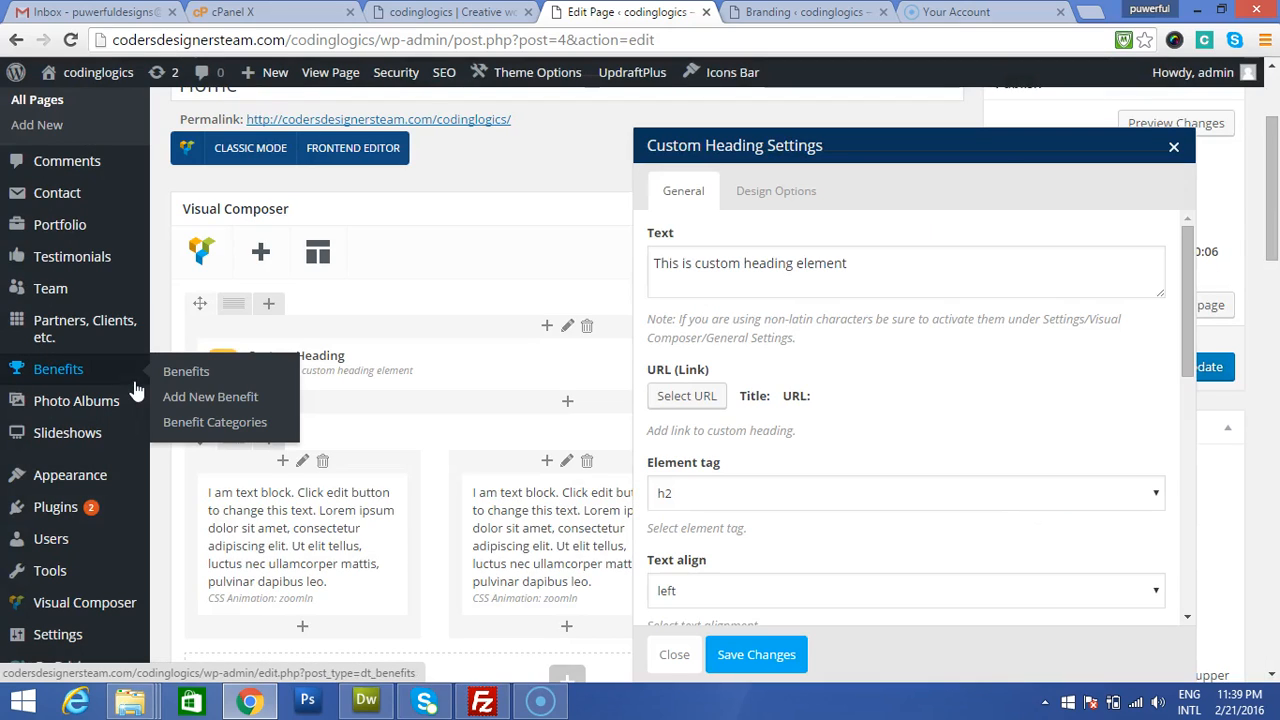
{"action": "triple_click", "coordinate": [885, 261]}
{"action": "type", "text": "Welcome to Codinglogics"}
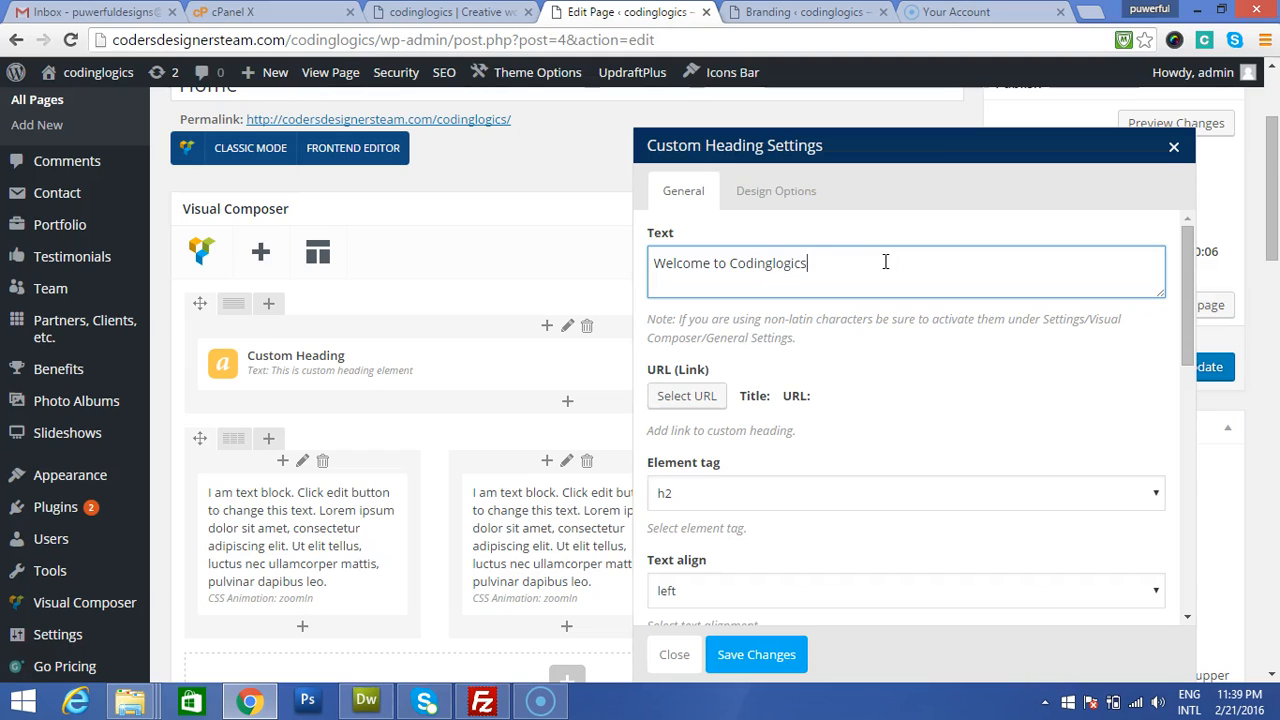
Step: Keep the heading's element tag at h2 and text align at left, and set its font size to 35
{"action": "scroll", "coordinate": [853, 352], "scroll_direction": "down", "scroll_amount": 1}
{"action": "scroll", "coordinate": [740, 312], "scroll_direction": "up", "scroll_amount": 1}
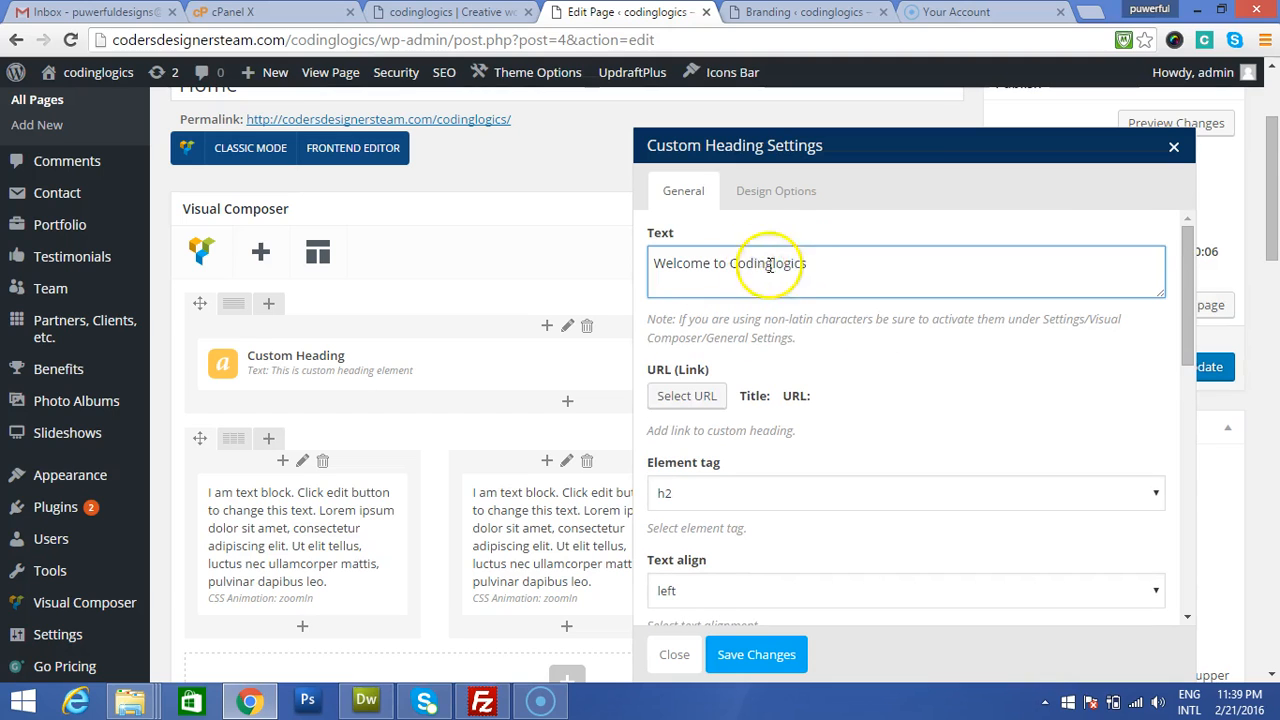
{"action": "scroll", "coordinate": [840, 320], "scroll_direction": "down", "scroll_amount": 1}
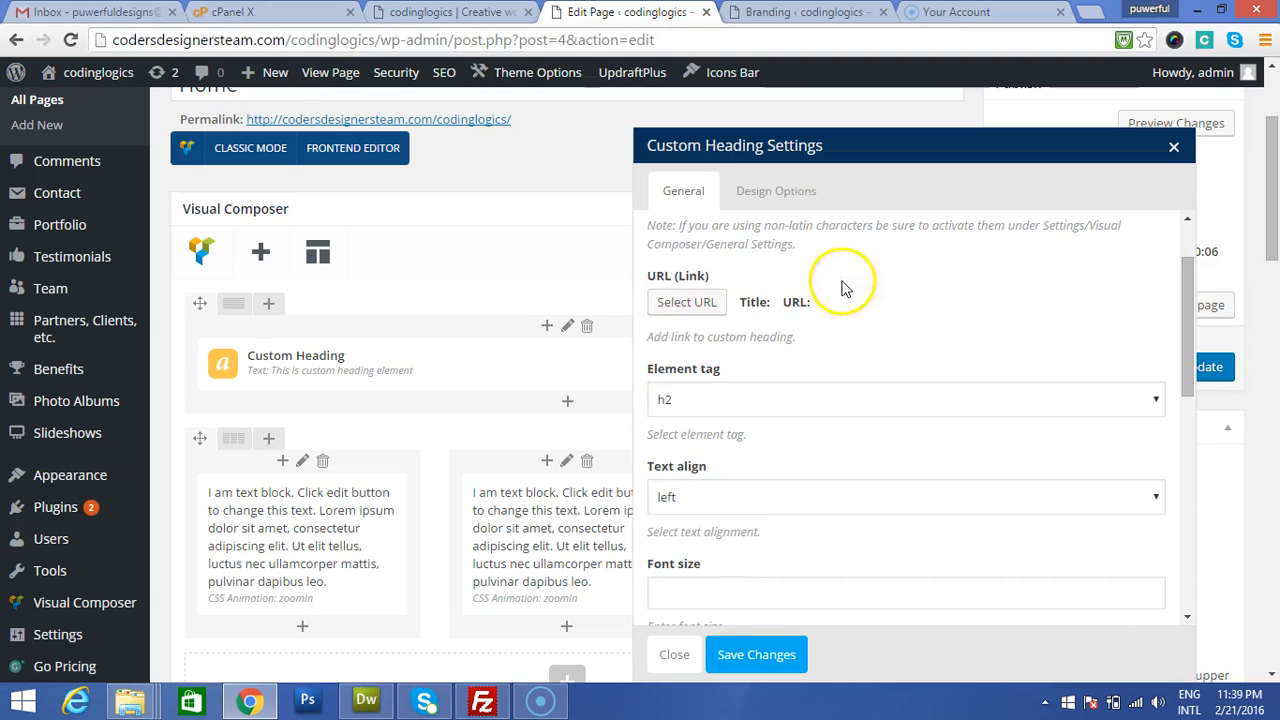
{"action": "left_click", "coordinate": [733, 395]}
{"action": "left_click", "coordinate": [725, 430]}
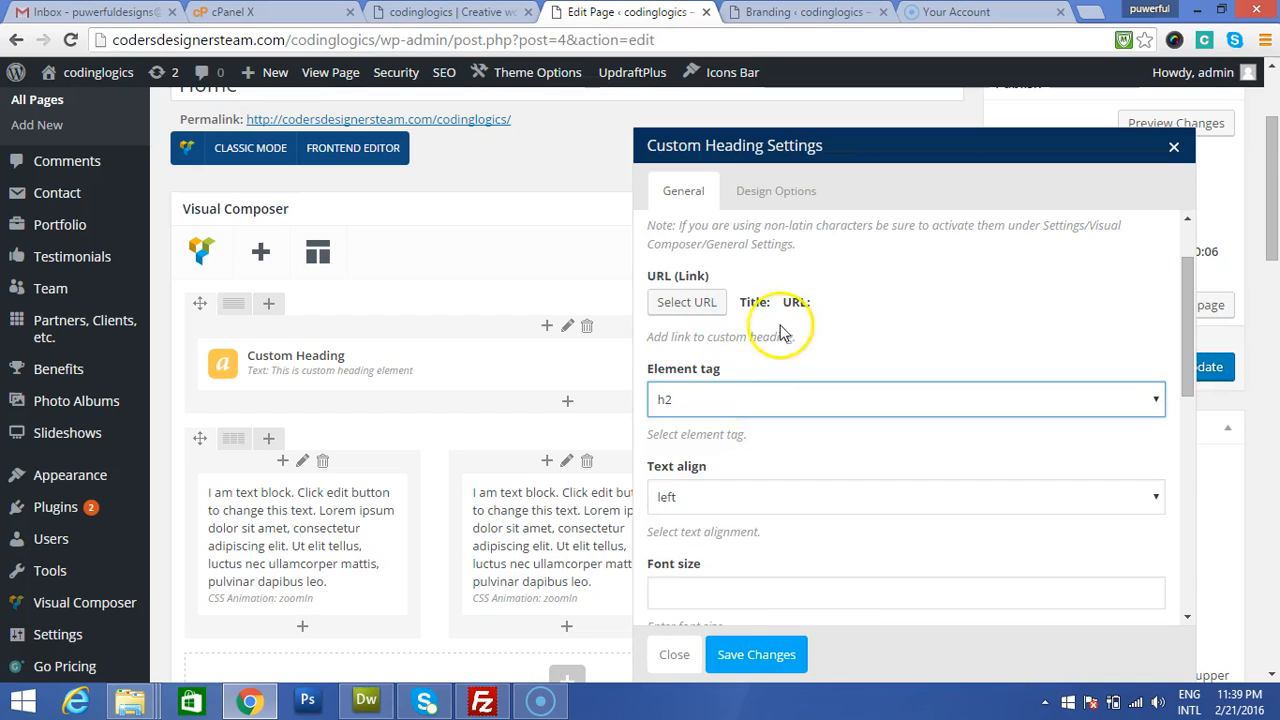
{"action": "scroll", "coordinate": [740, 360], "scroll_direction": "down", "scroll_amount": 1}
{"action": "left_click", "coordinate": [713, 403]}
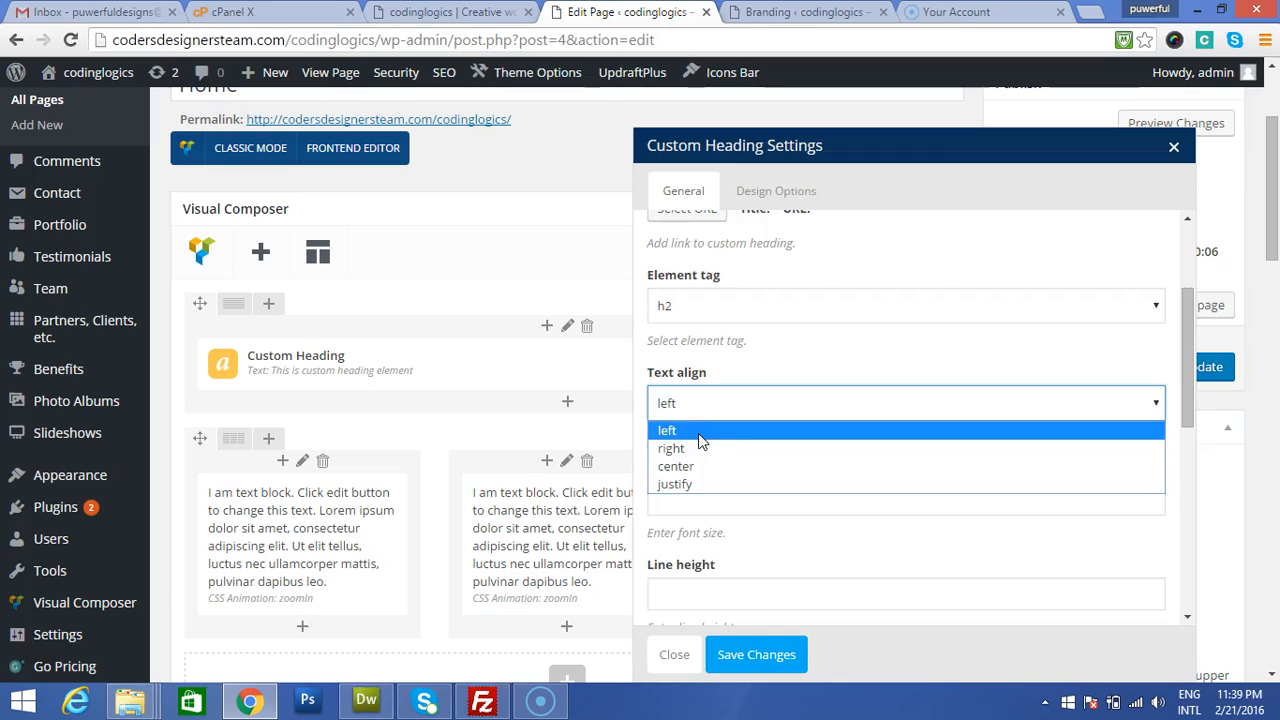
{"action": "left_click", "coordinate": [701, 441]}
{"action": "scroll", "coordinate": [749, 397], "scroll_direction": "down", "scroll_amount": 2}
{"action": "left_click", "coordinate": [762, 310]}
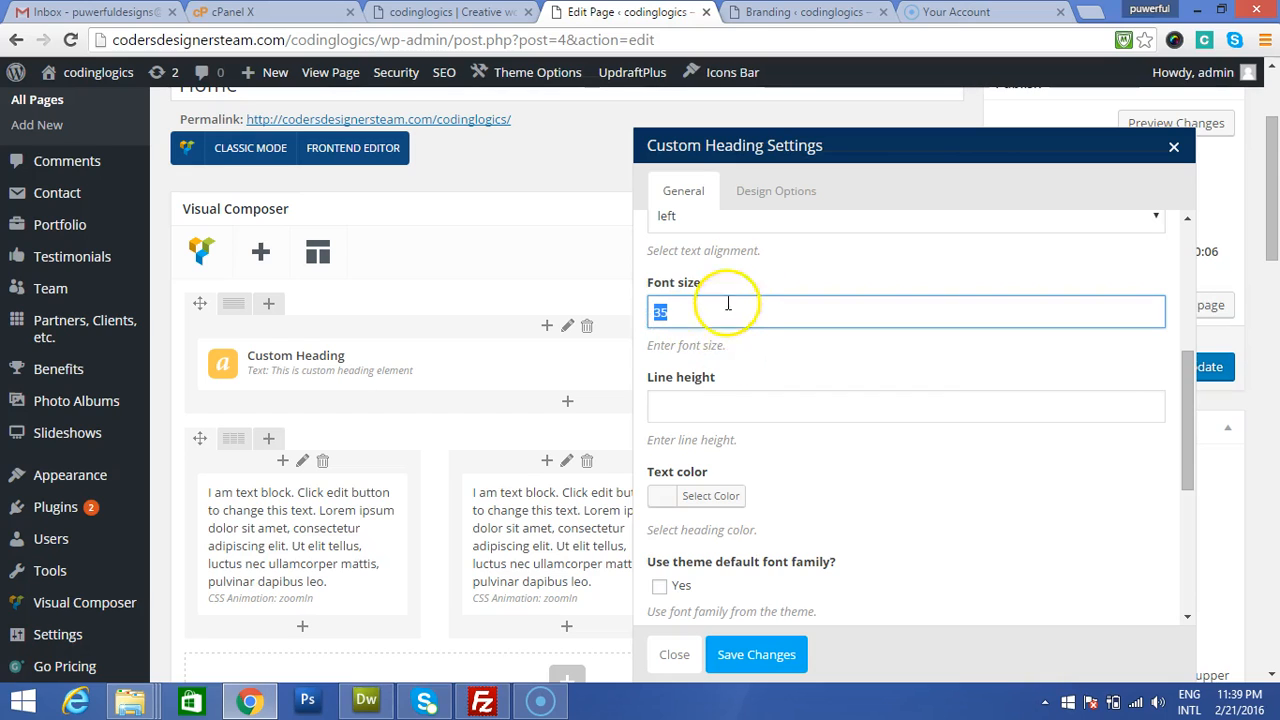
Step: Set the heading's text color to the red preset swatch
{"action": "scroll", "coordinate": [737, 357], "scroll_direction": "down", "scroll_amount": 2}
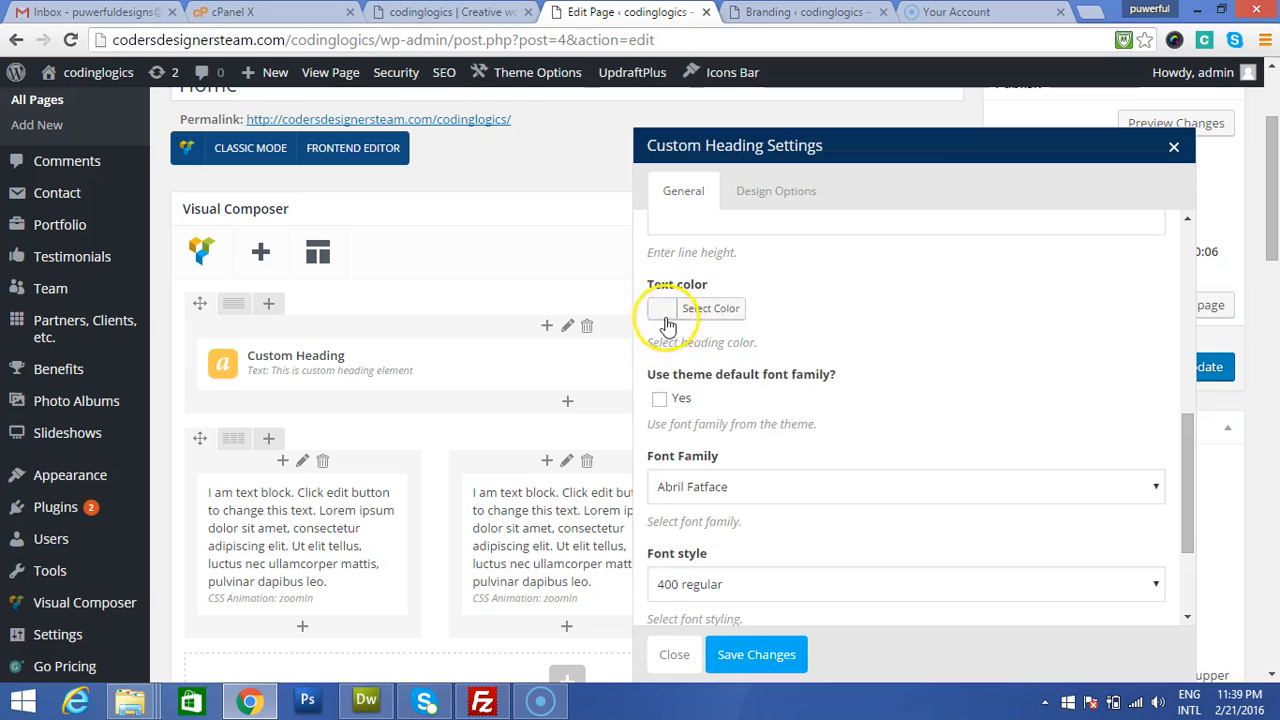
{"action": "left_click", "coordinate": [667, 318]}
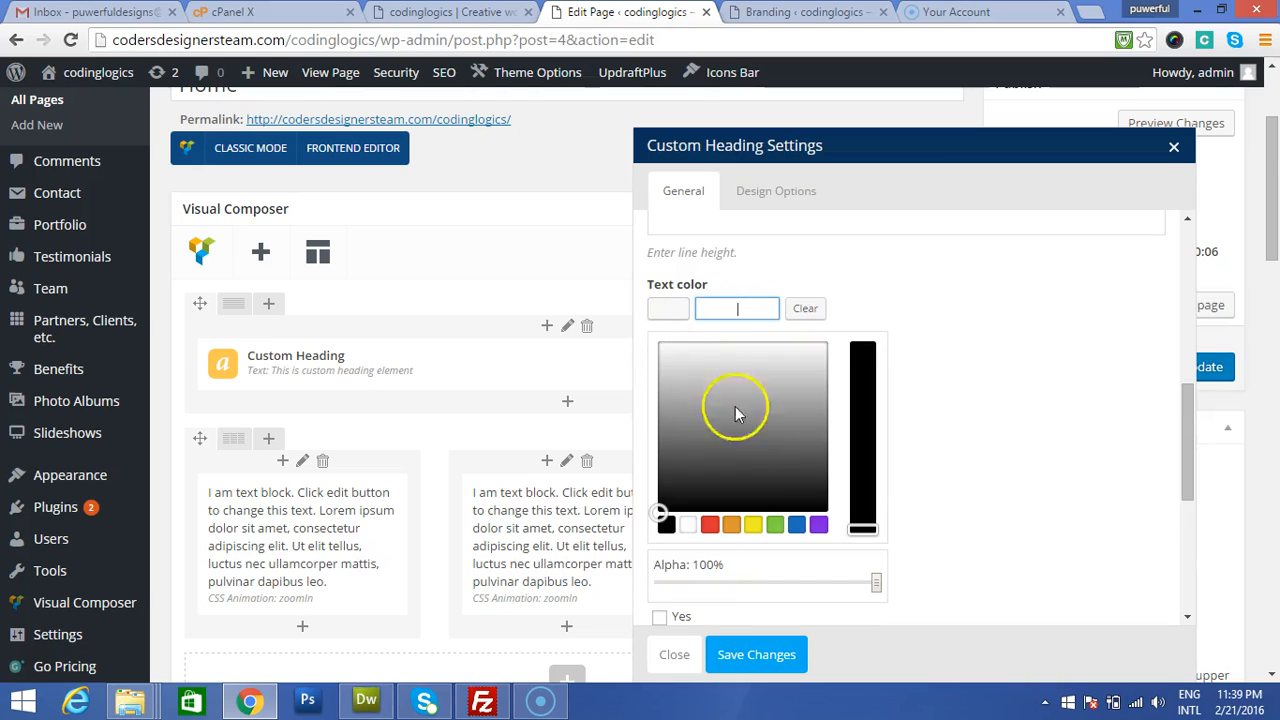
{"action": "left_click", "coordinate": [709, 525]}
{"action": "left_click", "coordinate": [900, 345]}
{"action": "scroll", "coordinate": [725, 350], "scroll_direction": "down", "scroll_amount": 1}
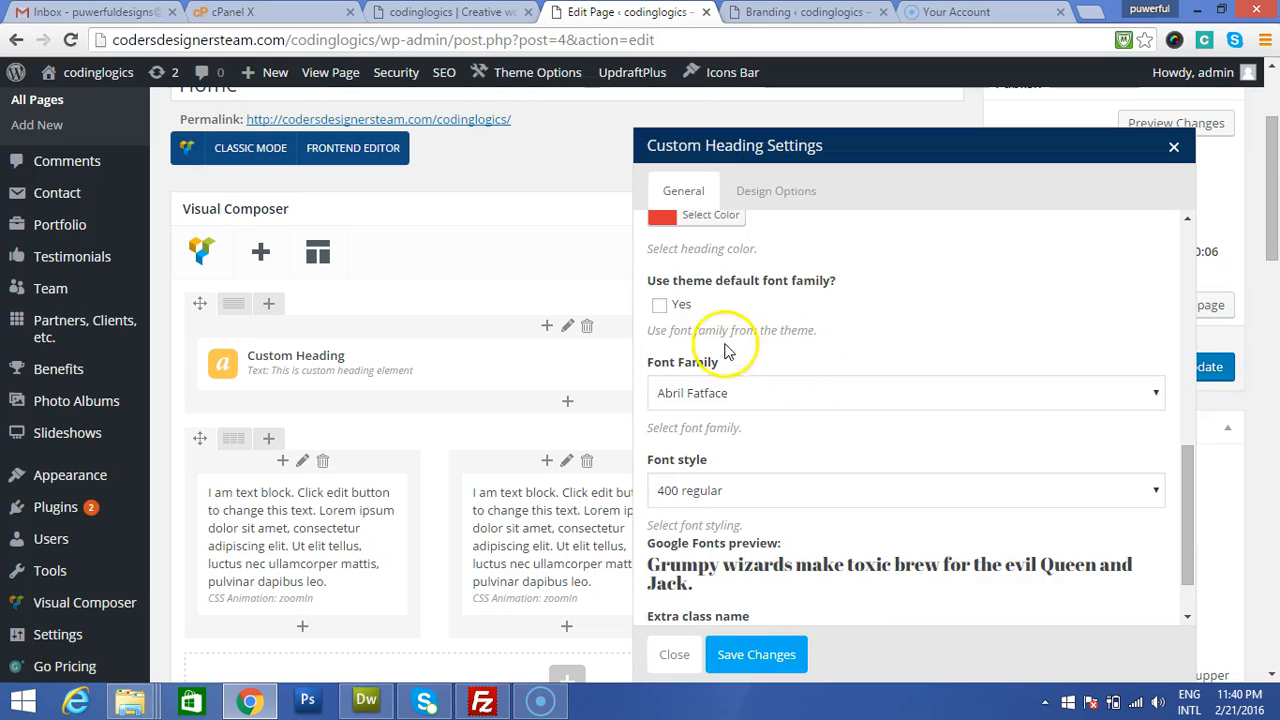
Step: Set the heading's font family to Oswald with the 300 light regular style, and save the changes
{"action": "left_click", "coordinate": [715, 393]}
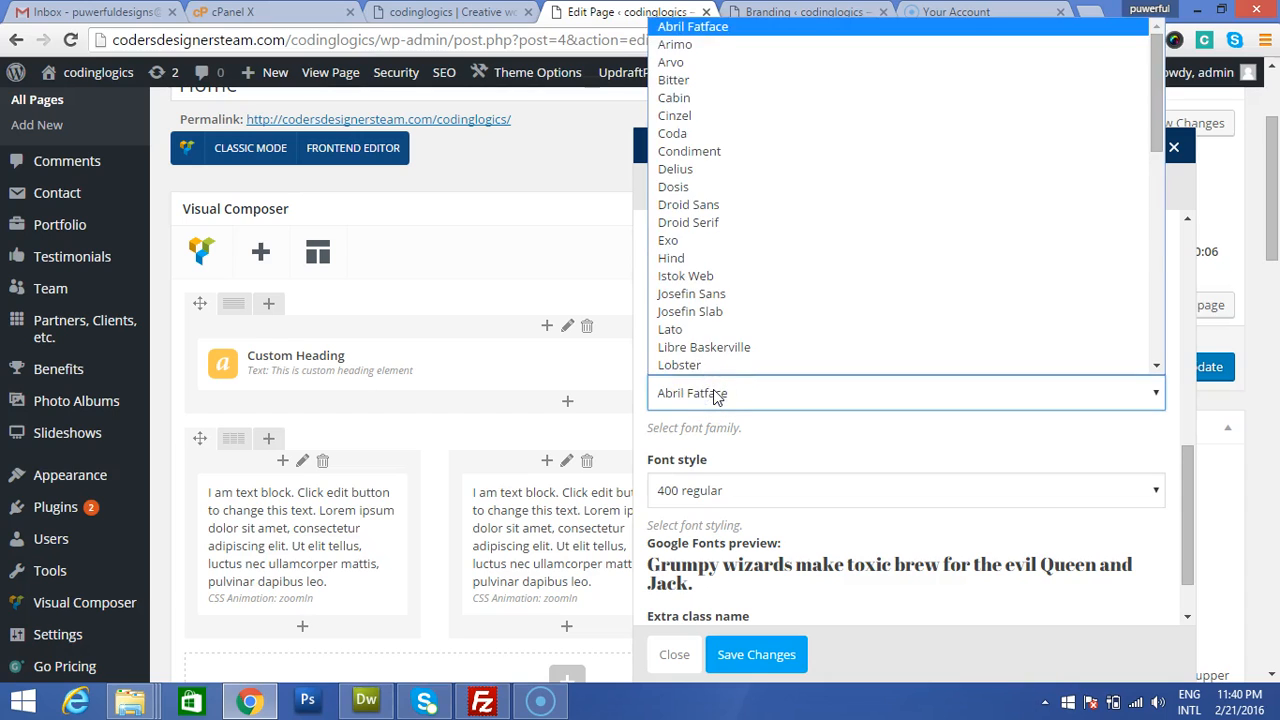
{"action": "type", "text": "os"}
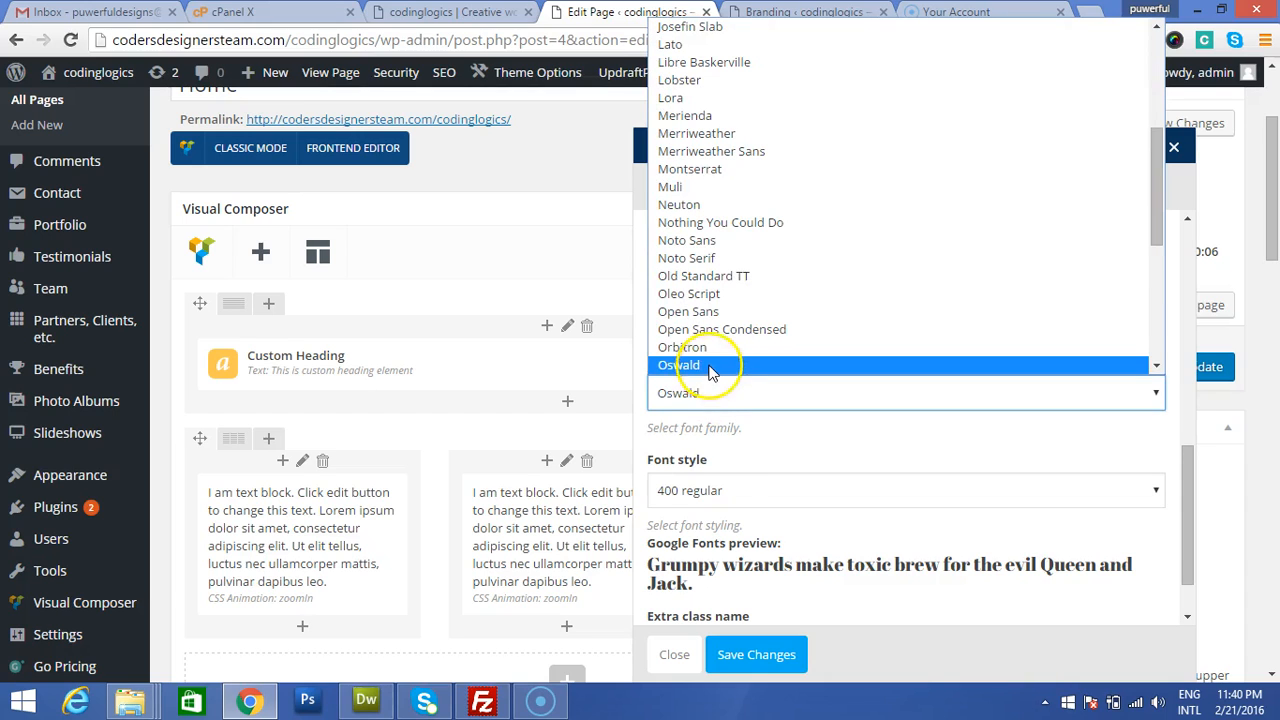
{"action": "left_click", "coordinate": [713, 368]}
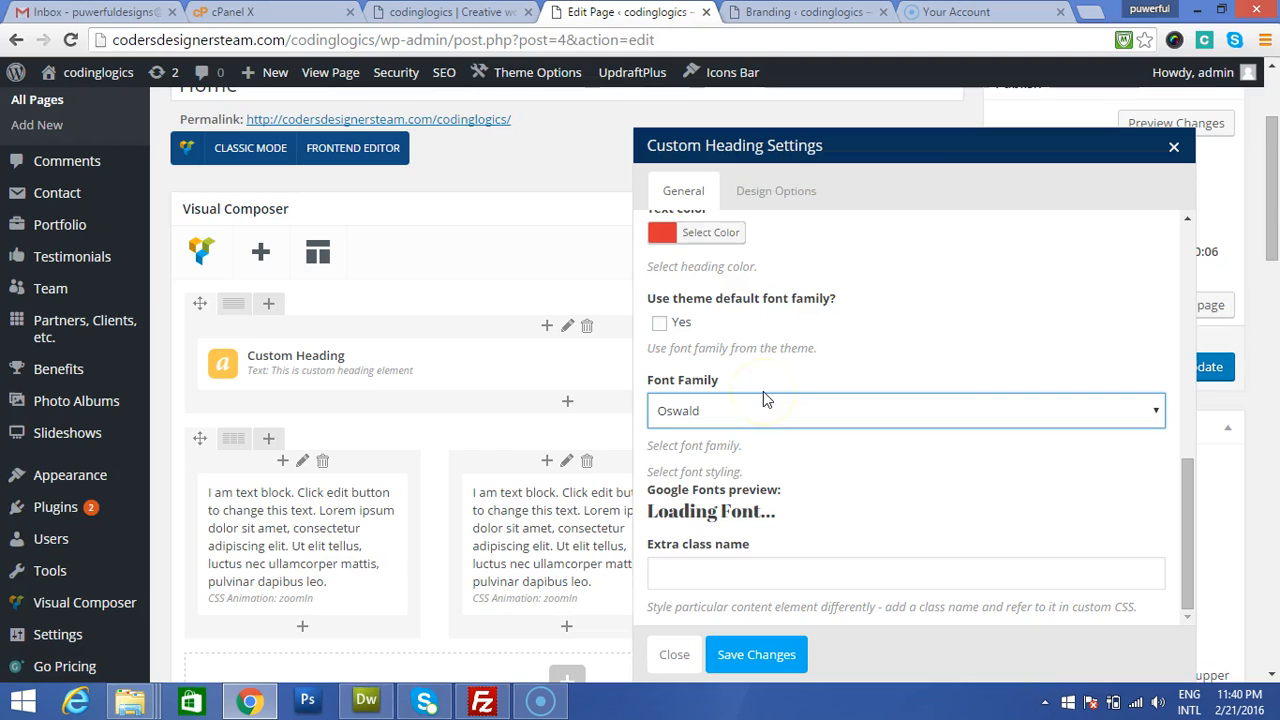
{"action": "scroll", "coordinate": [763, 398], "scroll_direction": "down", "scroll_amount": 1}
{"action": "left_click", "coordinate": [718, 435]}
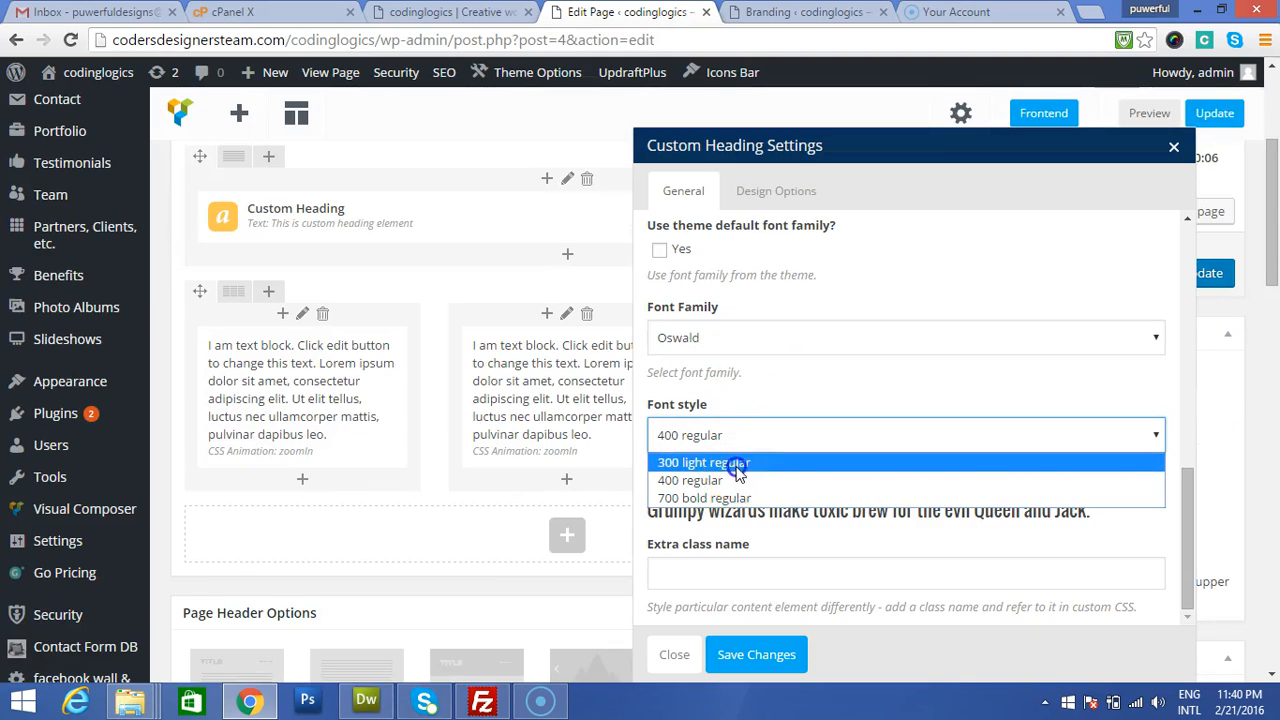
{"action": "left_click", "coordinate": [737, 465]}
{"action": "left_click", "coordinate": [765, 655]}
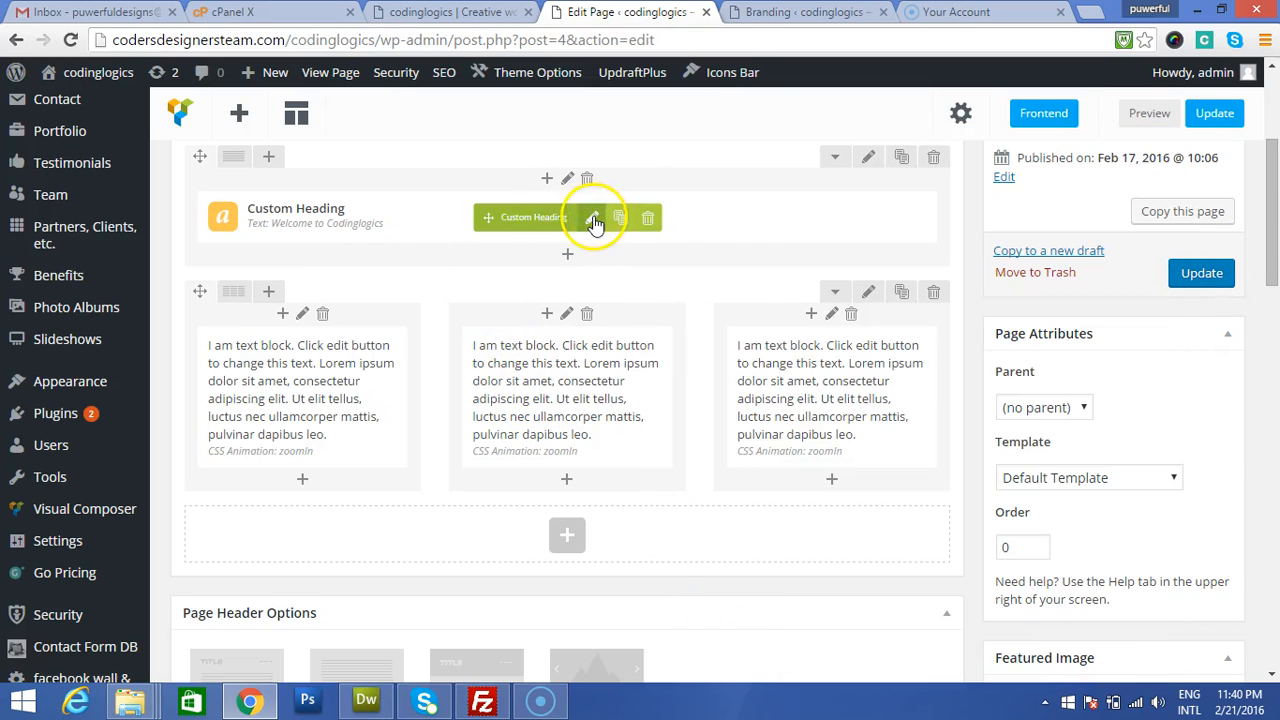
Step: Review the custom heading's general settings, including font size, text color, font family and font style, and leave them as they are
{"action": "left_click", "coordinate": [594, 220]}
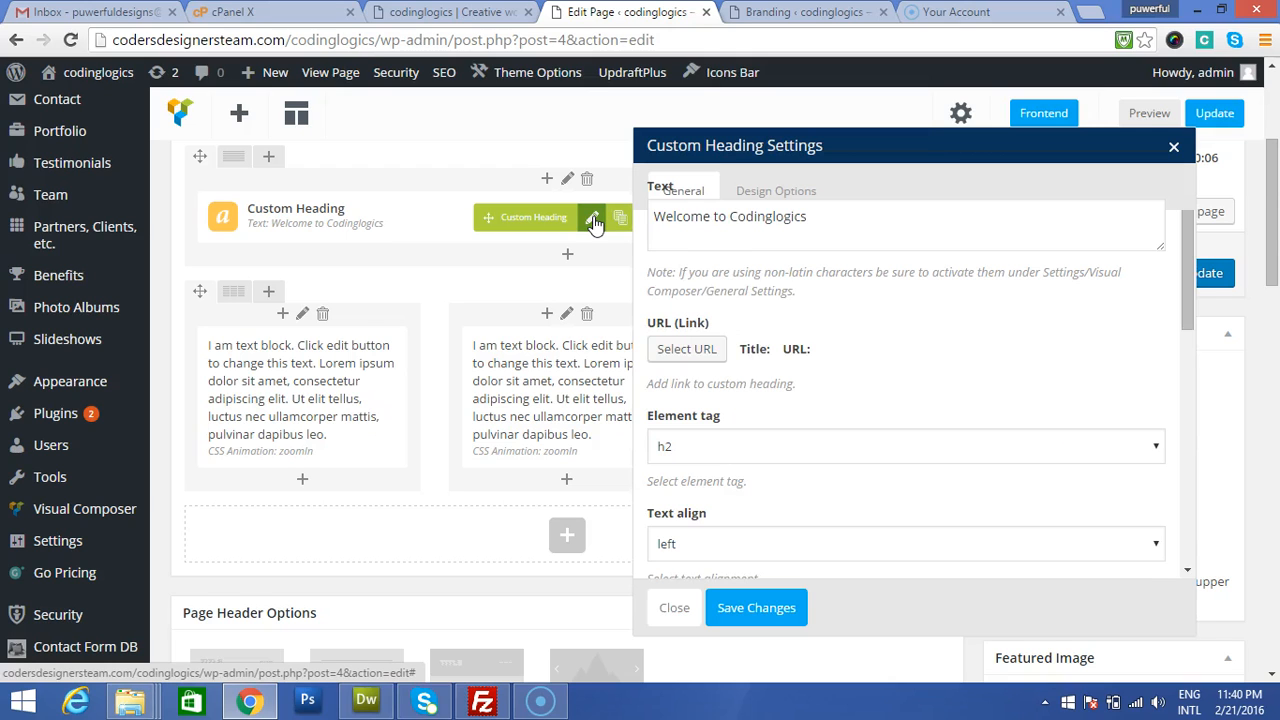
{"action": "scroll", "coordinate": [749, 400], "scroll_direction": "down", "scroll_amount": 5}
{"action": "scroll", "coordinate": [766, 434], "scroll_direction": "down", "scroll_amount": 3}
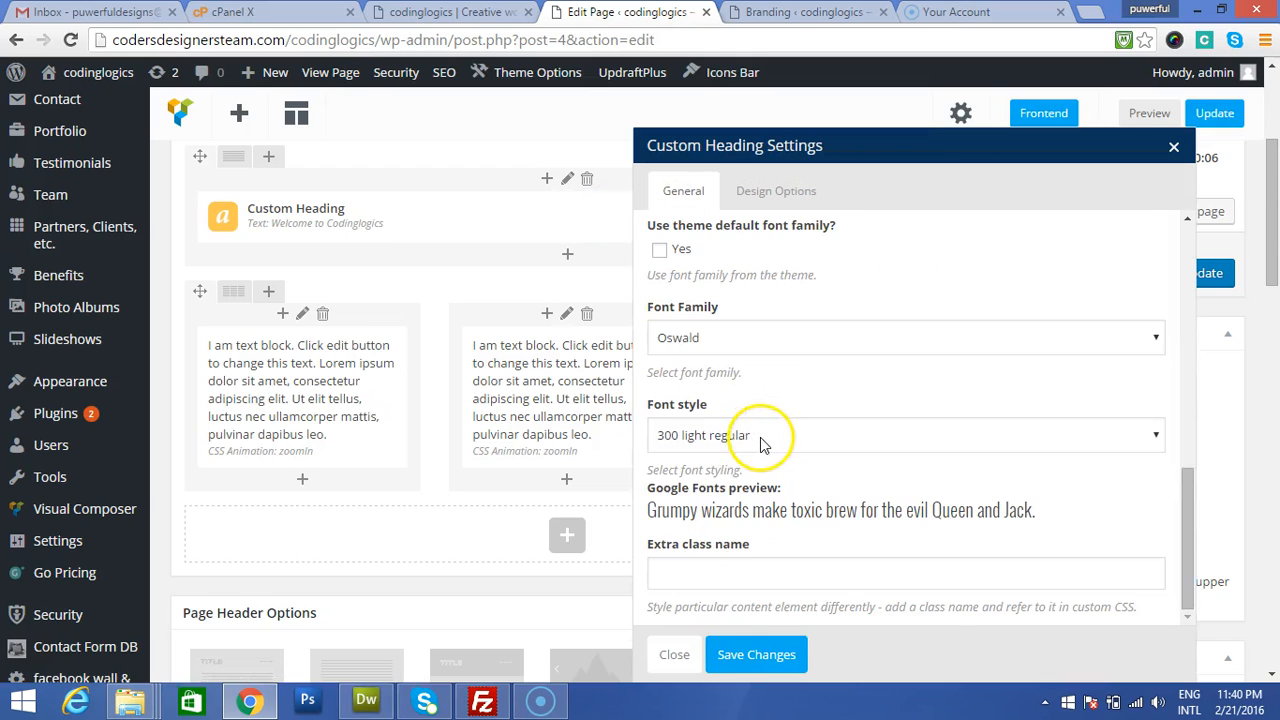
{"action": "scroll", "coordinate": [752, 460], "scroll_direction": "down", "scroll_amount": 2}
{"action": "scroll", "coordinate": [760, 407], "scroll_direction": "up", "scroll_amount": 4}
{"action": "scroll", "coordinate": [766, 440], "scroll_direction": "down", "scroll_amount": 3}
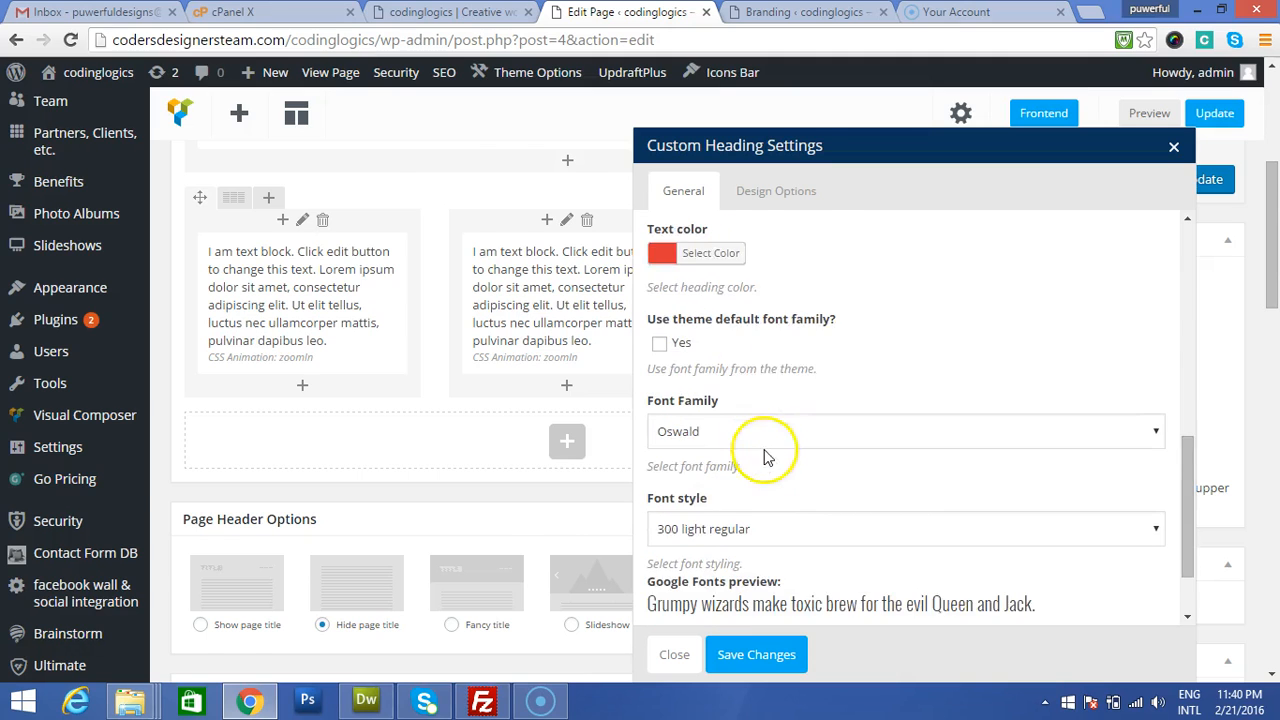
{"action": "scroll", "coordinate": [800, 532], "scroll_direction": "up", "scroll_amount": 2}
{"action": "scroll", "coordinate": [800, 532], "scroll_direction": "up", "scroll_amount": 3}
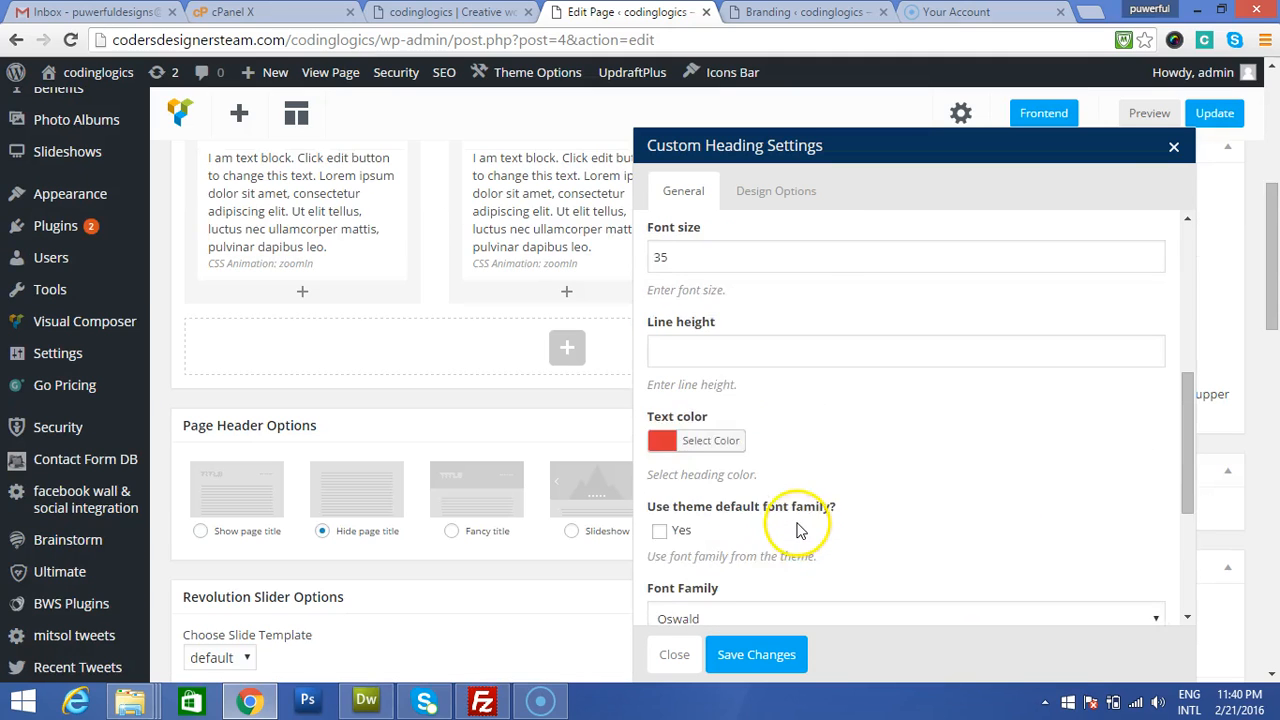
{"action": "left_click", "coordinate": [1174, 149]}
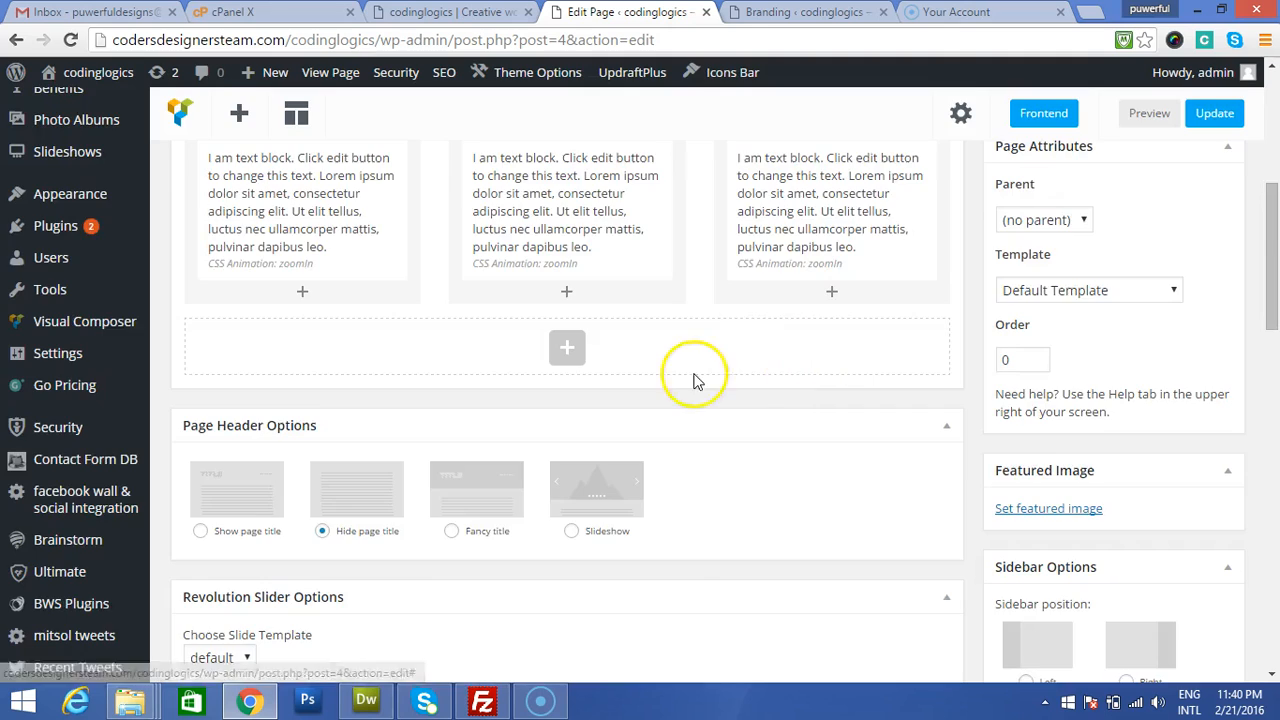
Step: Set the three-column row's animation to zoomInLeft and save the row settings
{"action": "scroll", "coordinate": [695, 370], "scroll_direction": "up", "scroll_amount": 3}
{"action": "left_click", "coordinate": [870, 305]}
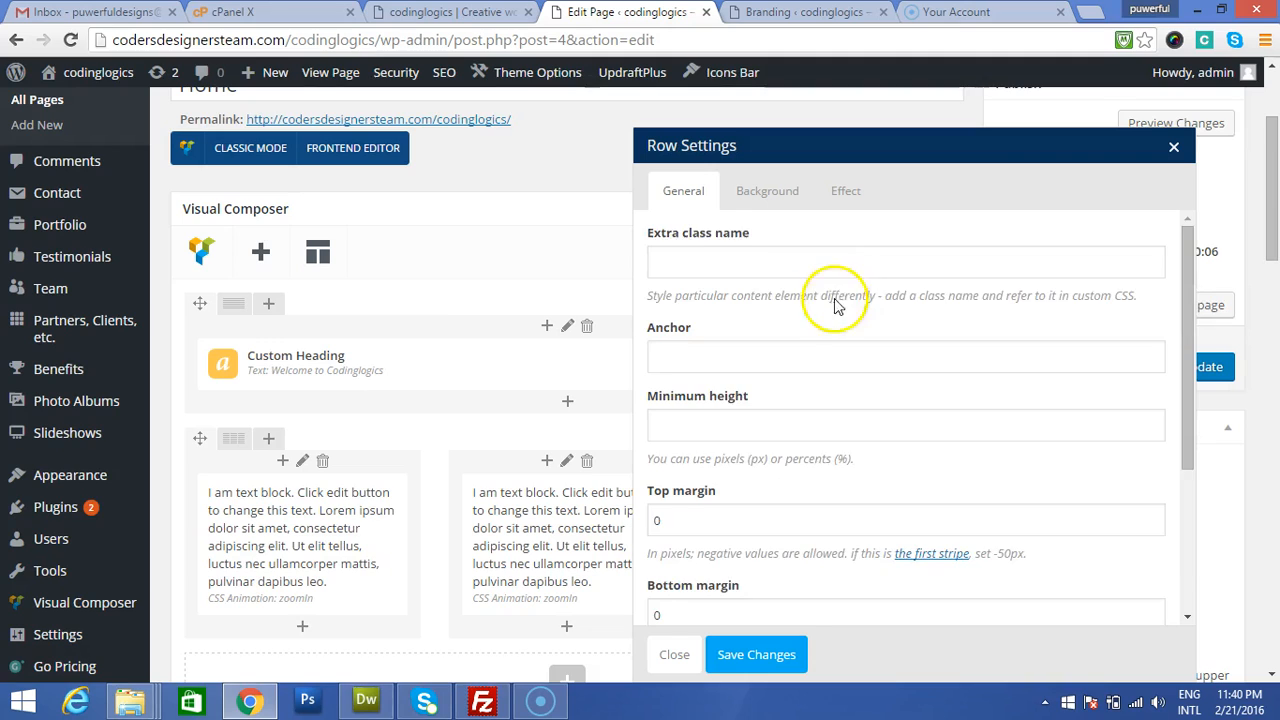
{"action": "scroll", "coordinate": [815, 340], "scroll_direction": "down", "scroll_amount": 2}
{"action": "scroll", "coordinate": [803, 390], "scroll_direction": "down", "scroll_amount": 1}
{"action": "left_click", "coordinate": [800, 526]}
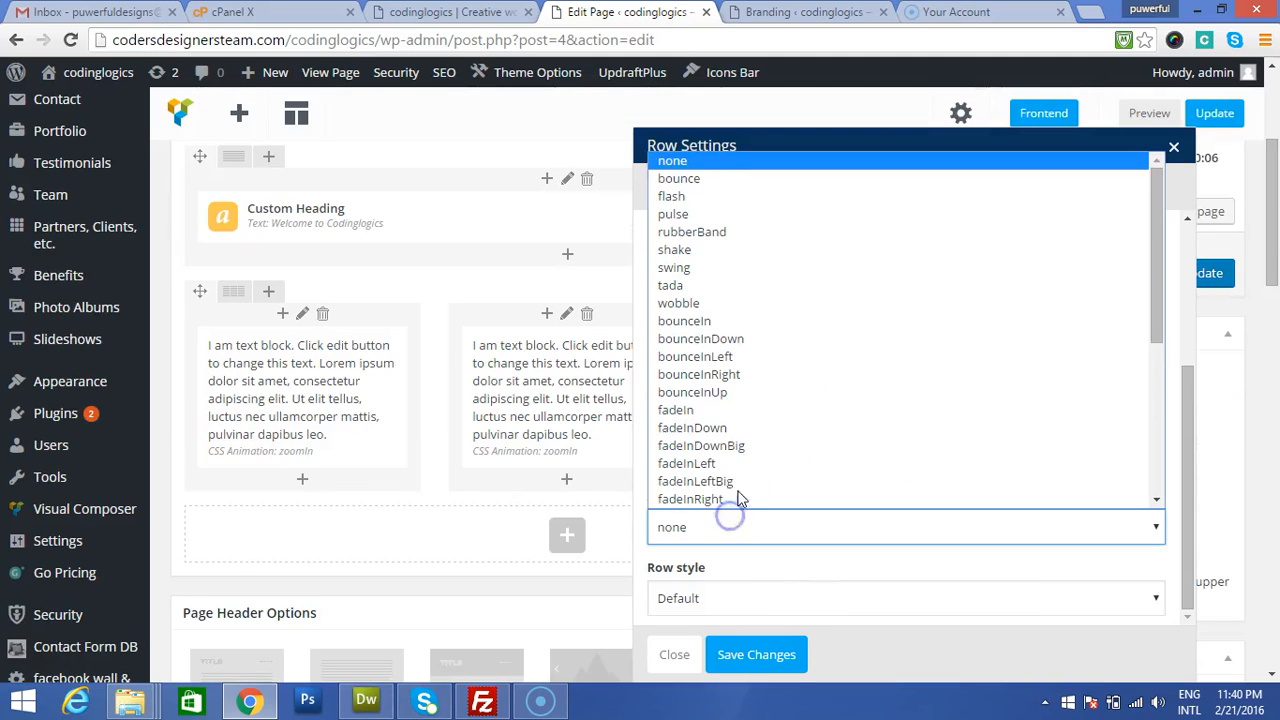
{"action": "left_click", "coordinate": [746, 463]}
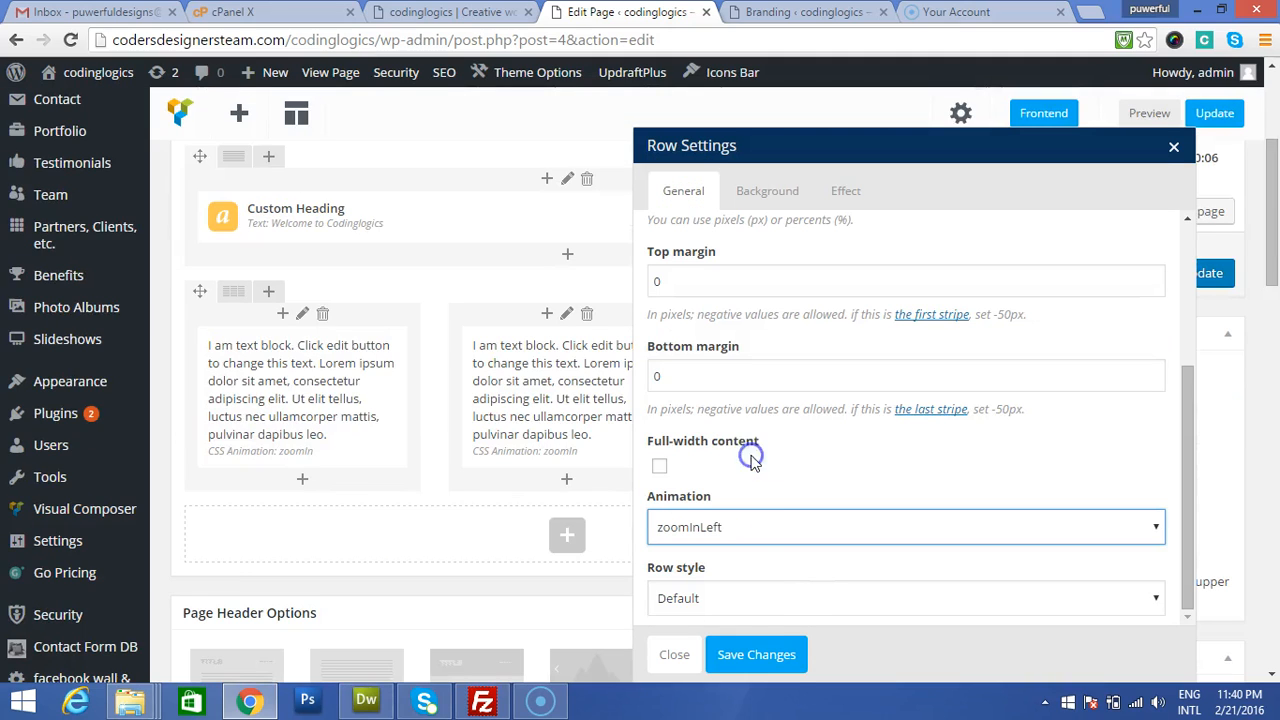
{"action": "left_click", "coordinate": [773, 656]}
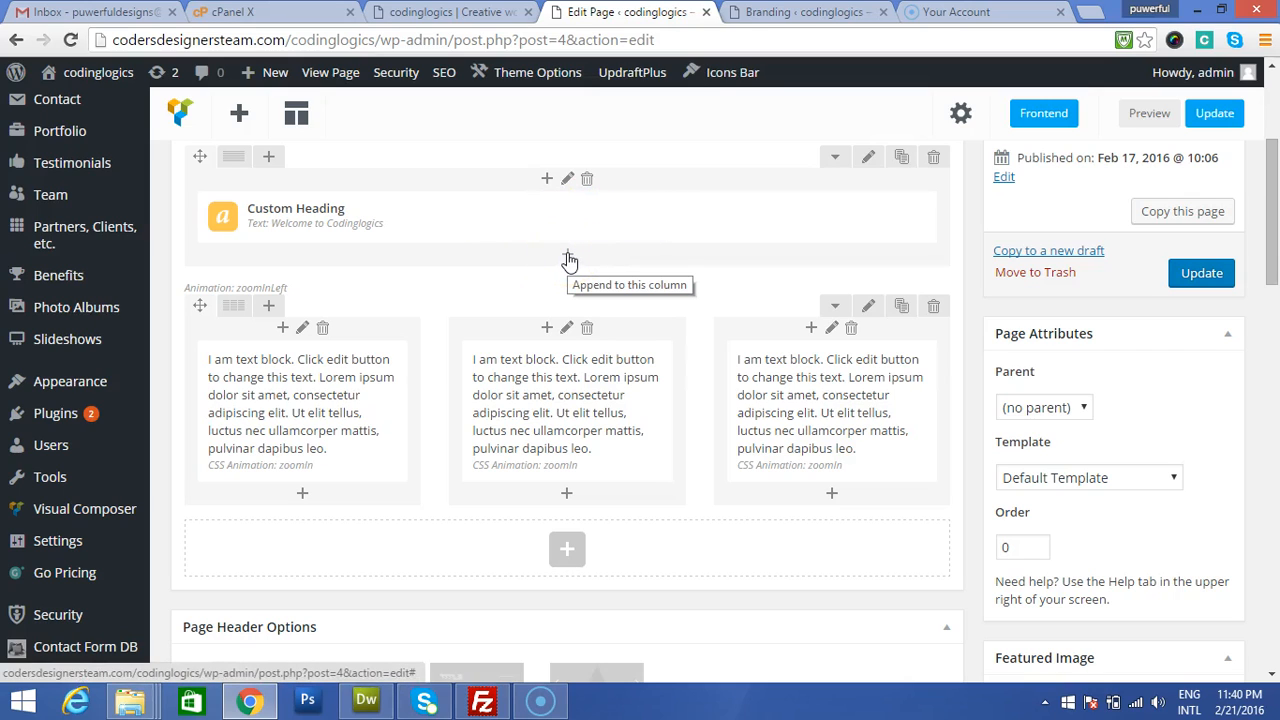
Step: Append an Empty Space element with a height of 32px below the custom heading, save it, and update the page
{"action": "left_click", "coordinate": [567, 256]}
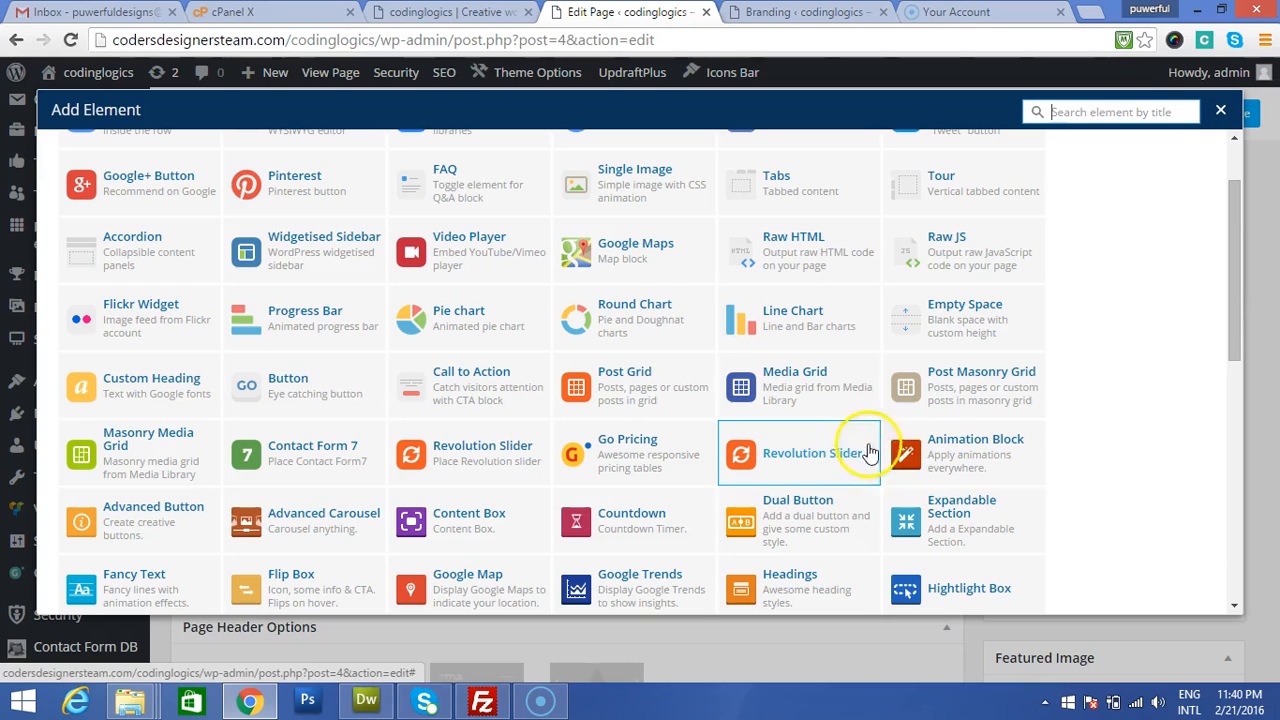
{"action": "scroll", "coordinate": [786, 330], "scroll_direction": "up", "scroll_amount": 2}
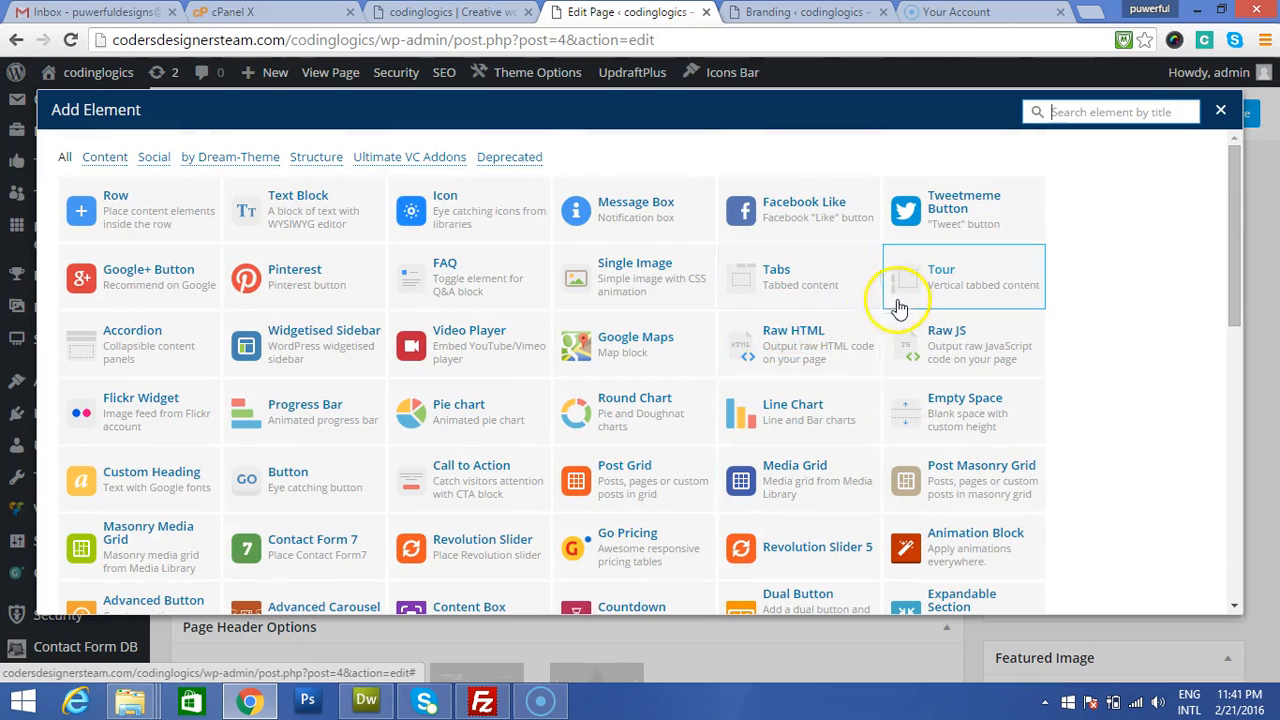
{"action": "left_click", "coordinate": [950, 410]}
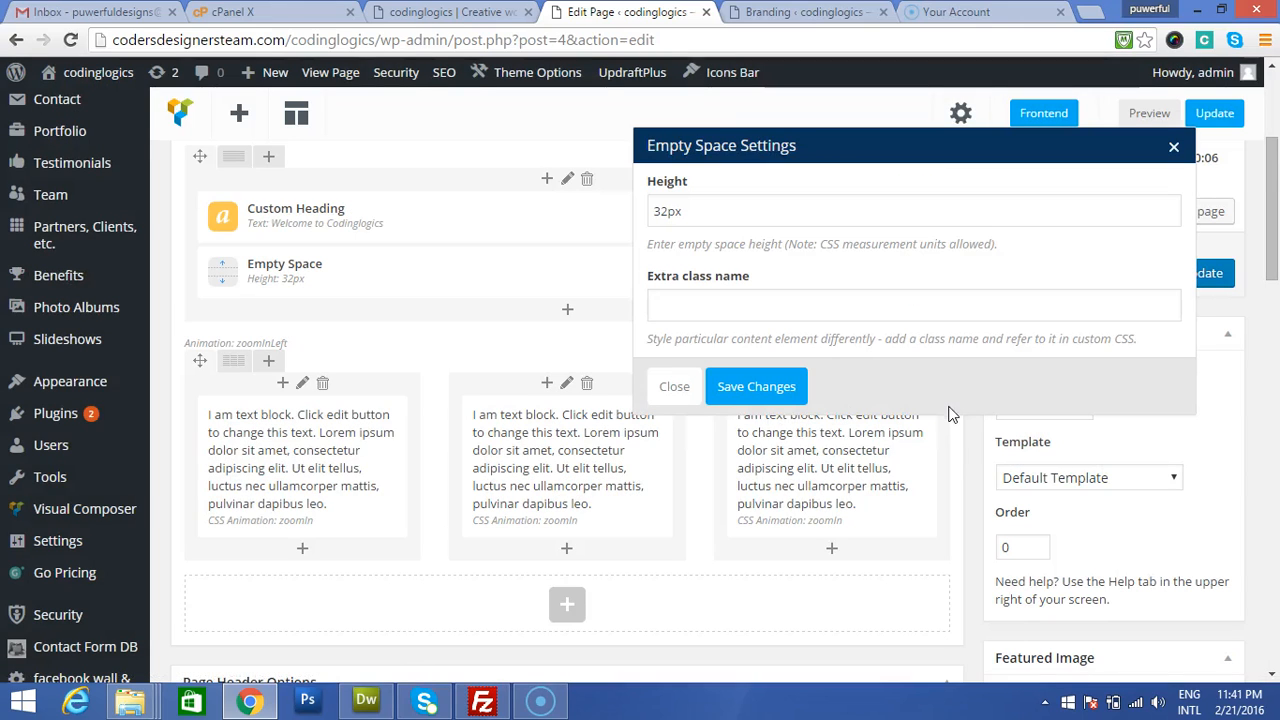
{"action": "left_click", "coordinate": [767, 386]}
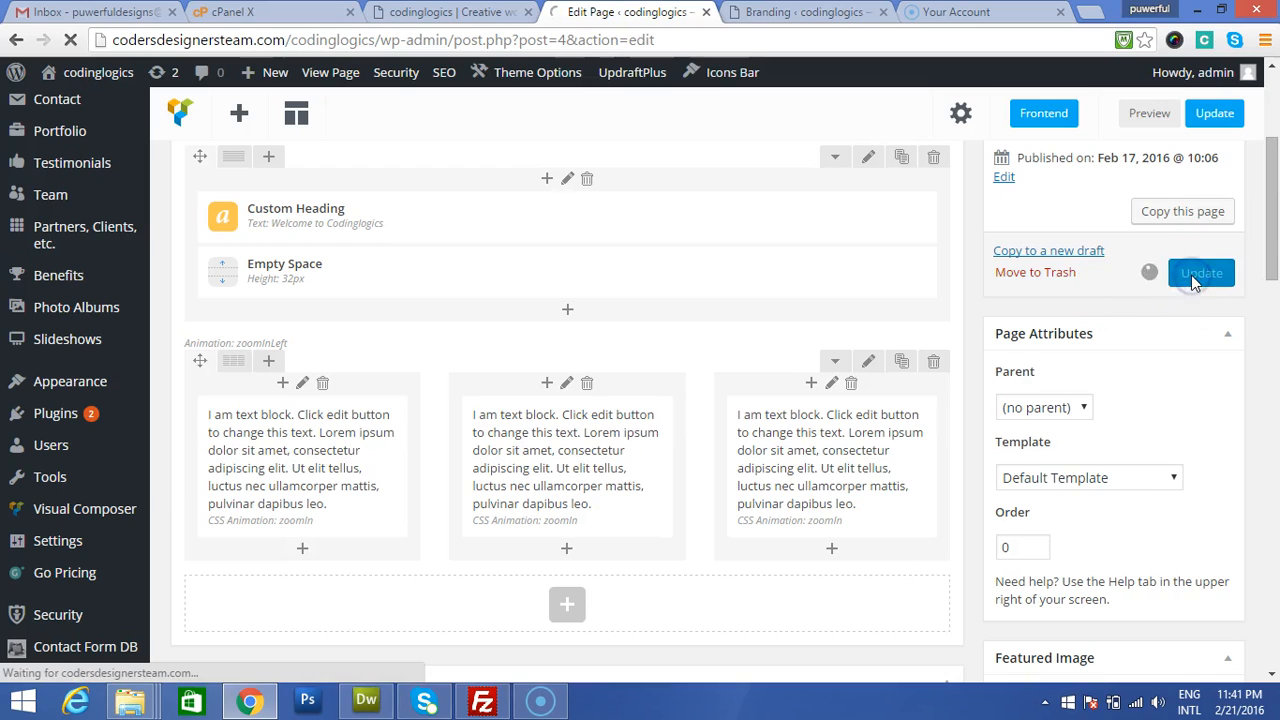
Step: Reload the live Home page and examine the welcome heading and the three text columns beneath it
{"action": "left_click", "coordinate": [450, 12]}
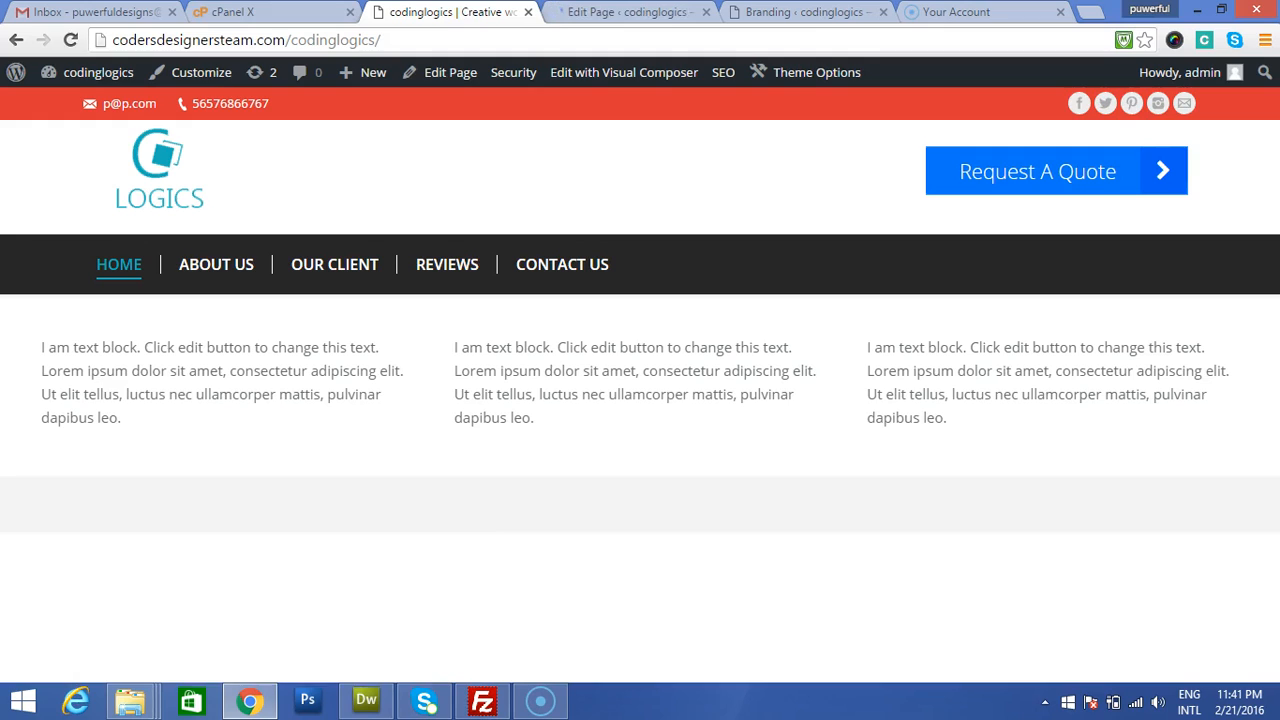
{"action": "key", "text": "F5"}
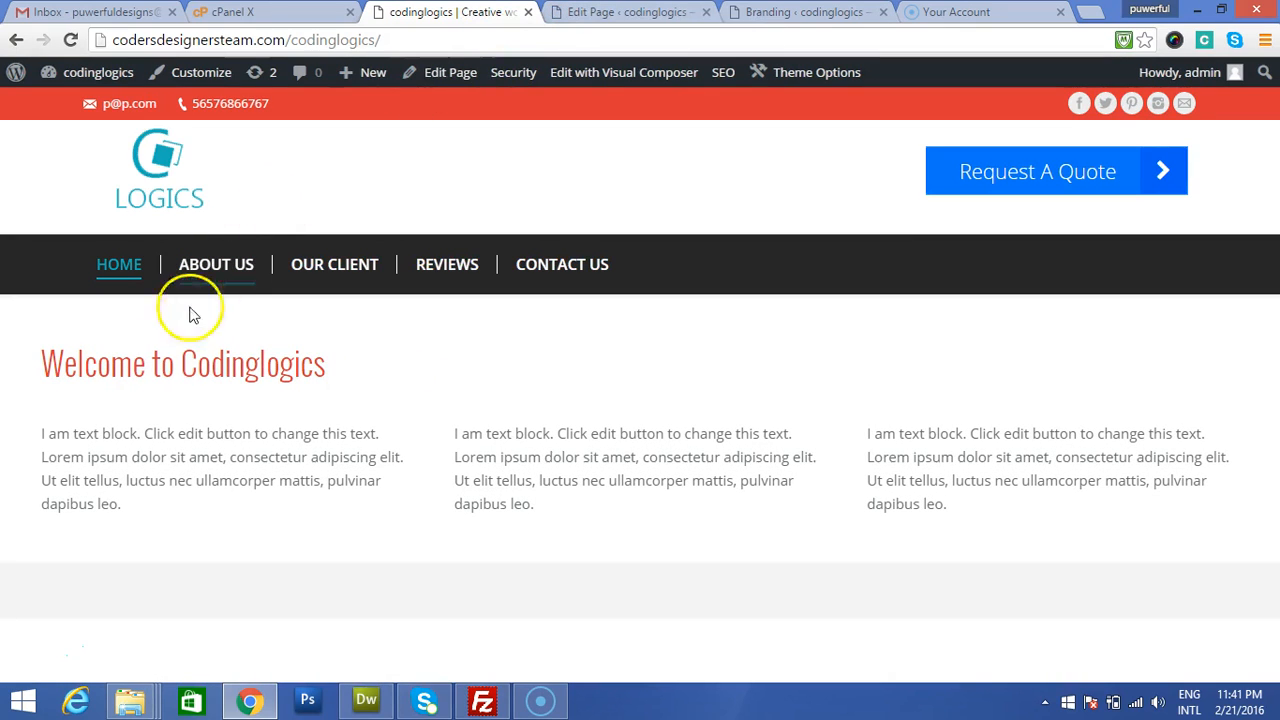
{"action": "left_click_drag", "start_coordinate": [336, 370], "coordinate": [14, 372]}
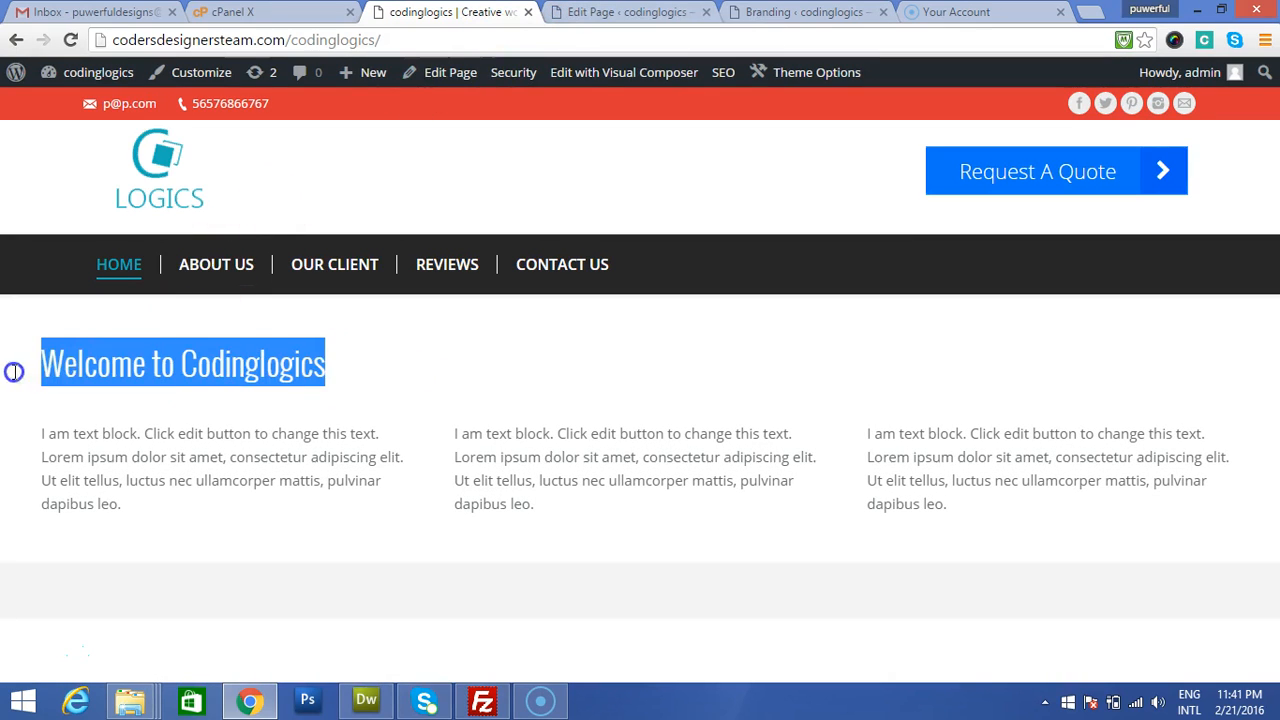
{"action": "left_click", "coordinate": [176, 367]}
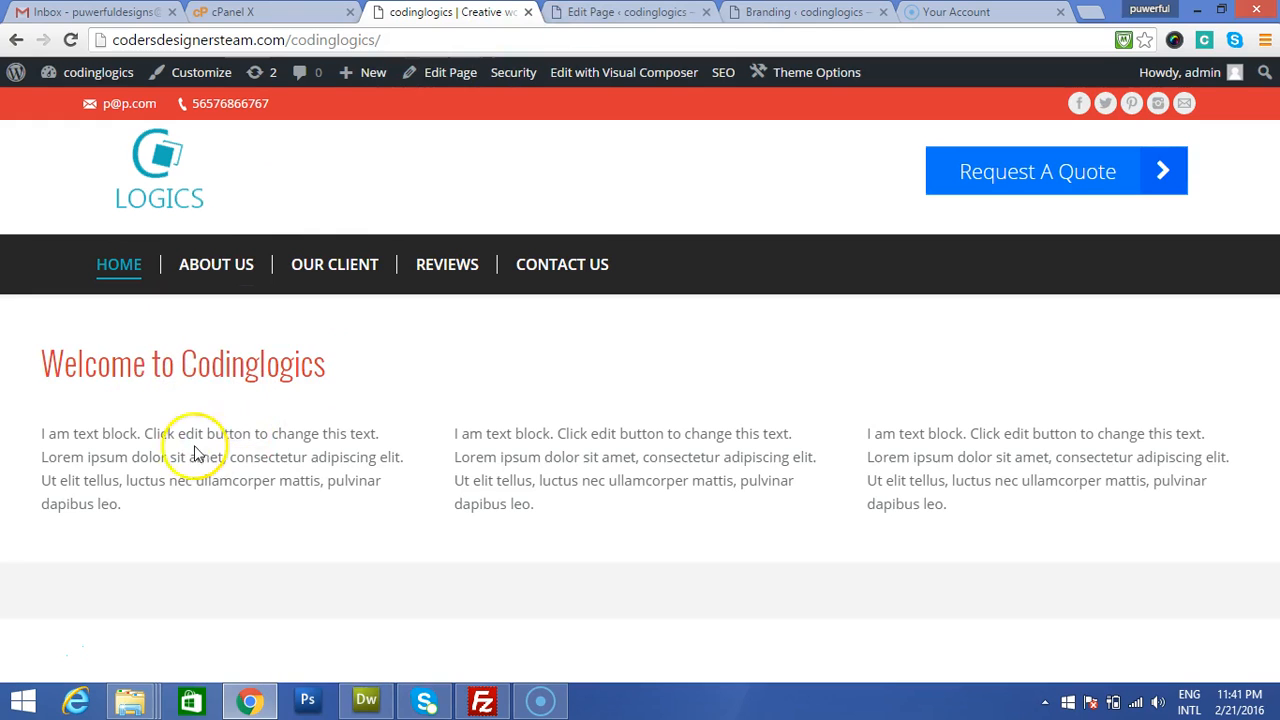
{"action": "left_click_drag", "start_coordinate": [43, 429], "coordinate": [975, 501]}
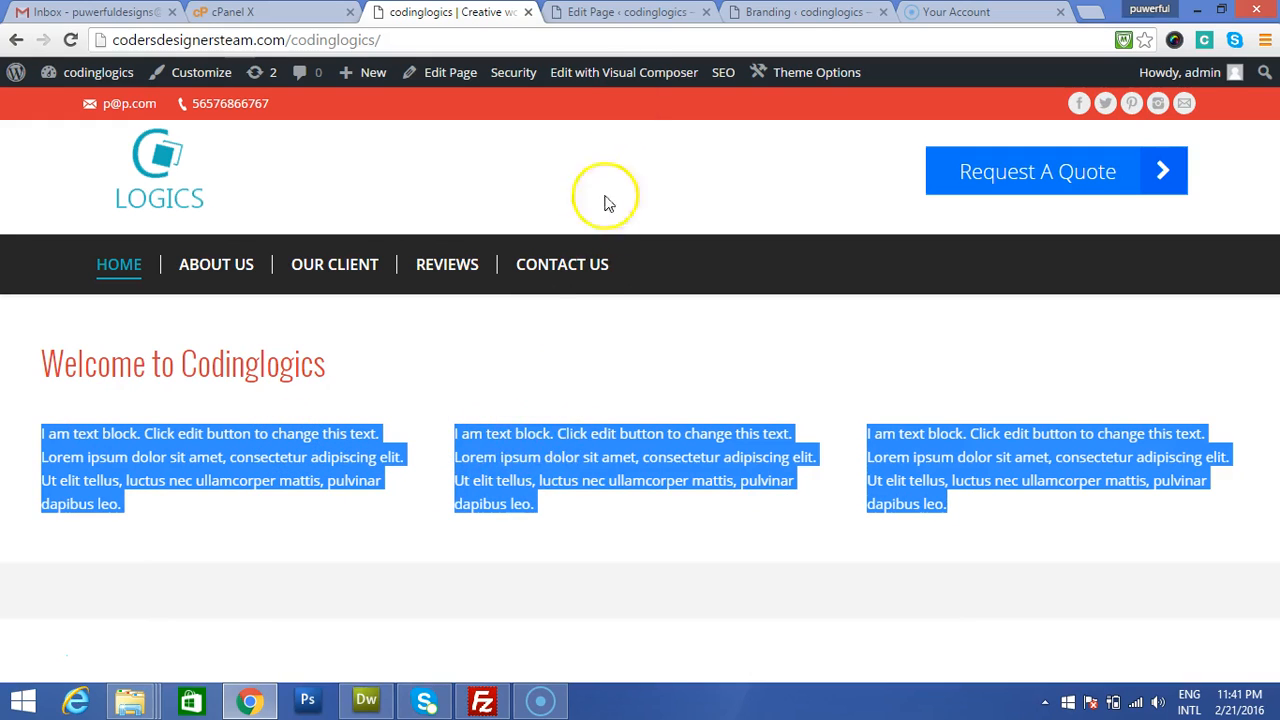
Step: Return to the page editor and add an Icon element above the text block in the first column
{"action": "left_click", "coordinate": [622, 13]}
{"action": "scroll", "coordinate": [420, 478], "scroll_direction": "down", "scroll_amount": 2}
{"action": "scroll", "coordinate": [420, 478], "scroll_direction": "down", "scroll_amount": 2}
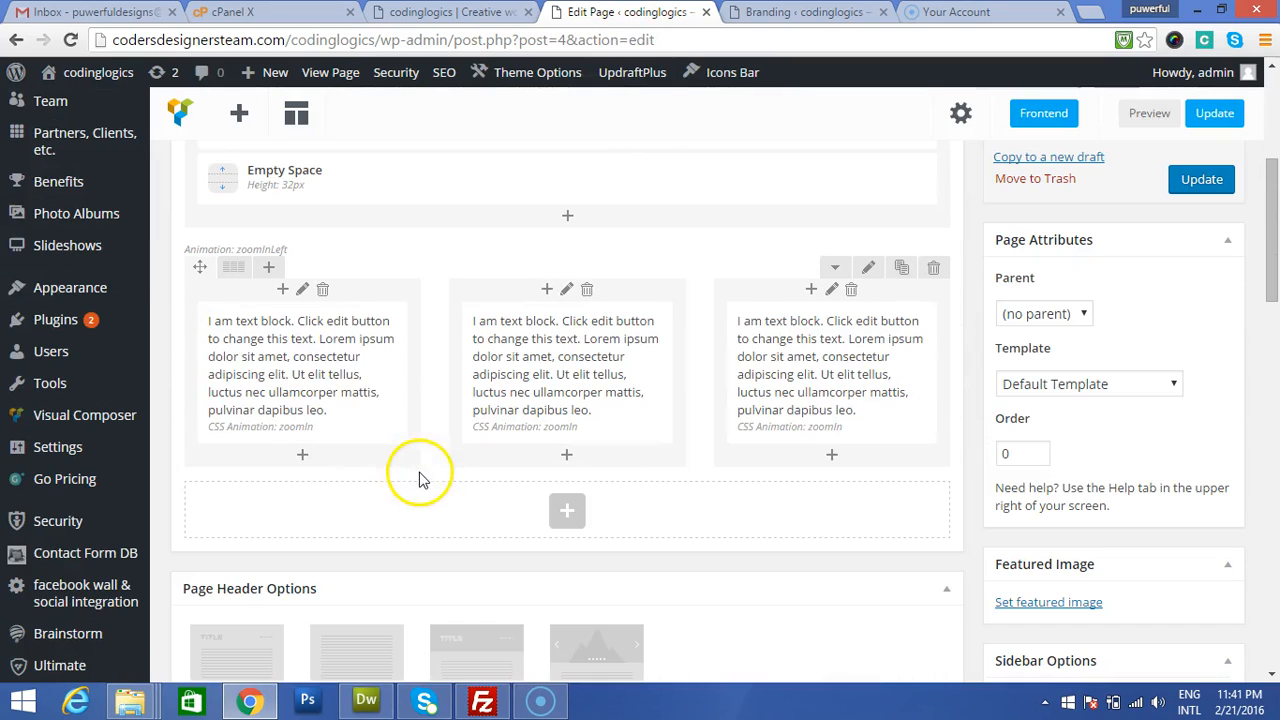
{"action": "left_click", "coordinate": [281, 289]}
{"action": "left_click", "coordinate": [450, 228]}
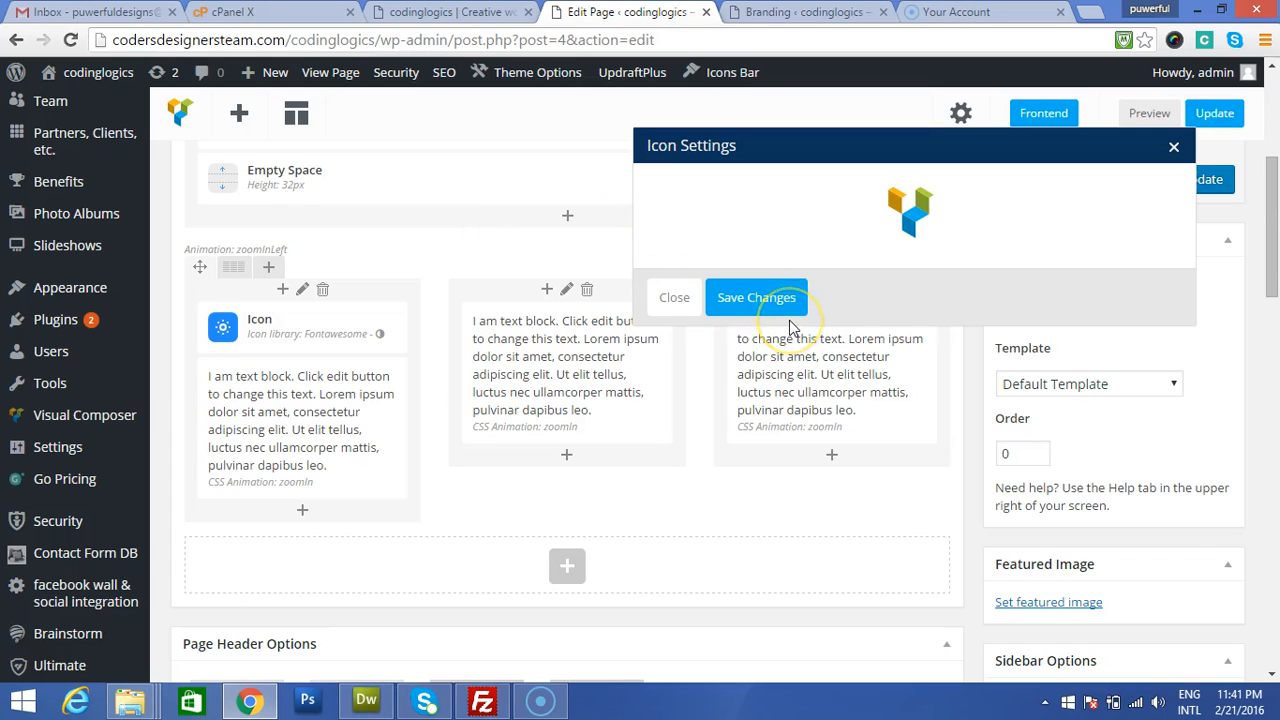
Step: Choose the plain check mark from the Font Awesome library and set the icon color to White
{"action": "left_click", "coordinate": [726, 311]}
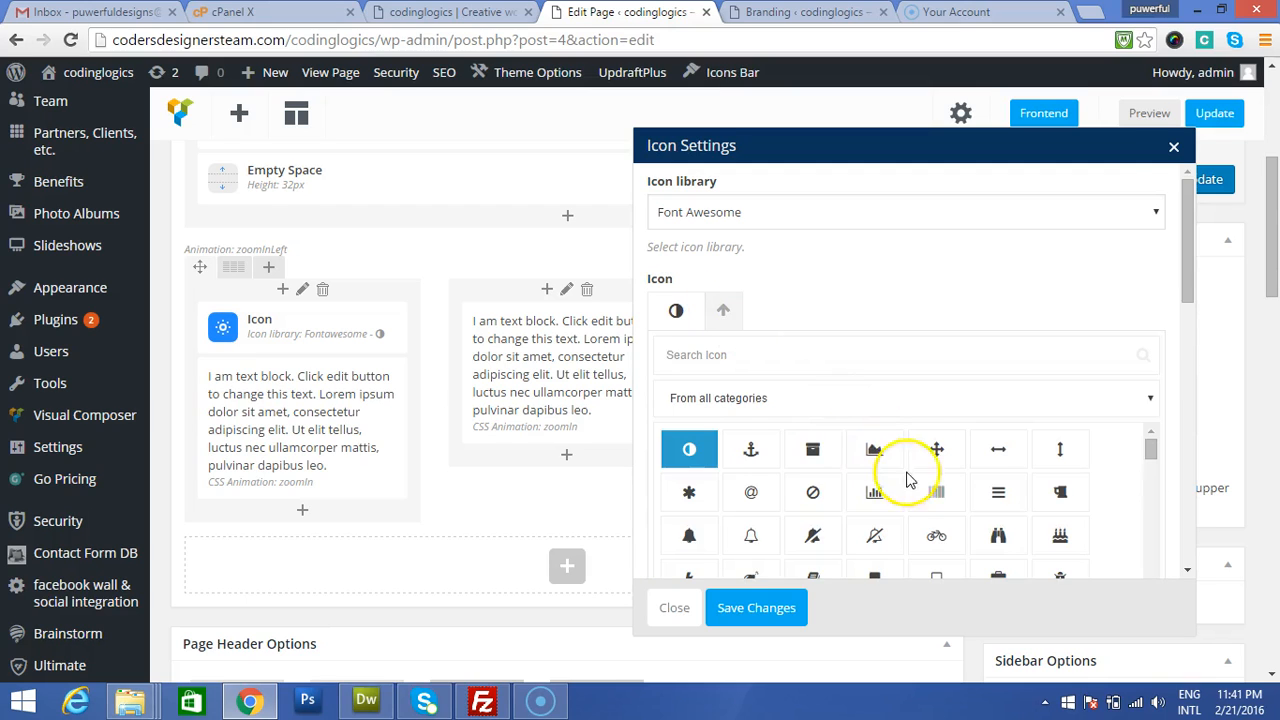
{"action": "scroll", "coordinate": [914, 497], "scroll_direction": "down", "scroll_amount": 3}
{"action": "left_click", "coordinate": [876, 521]}
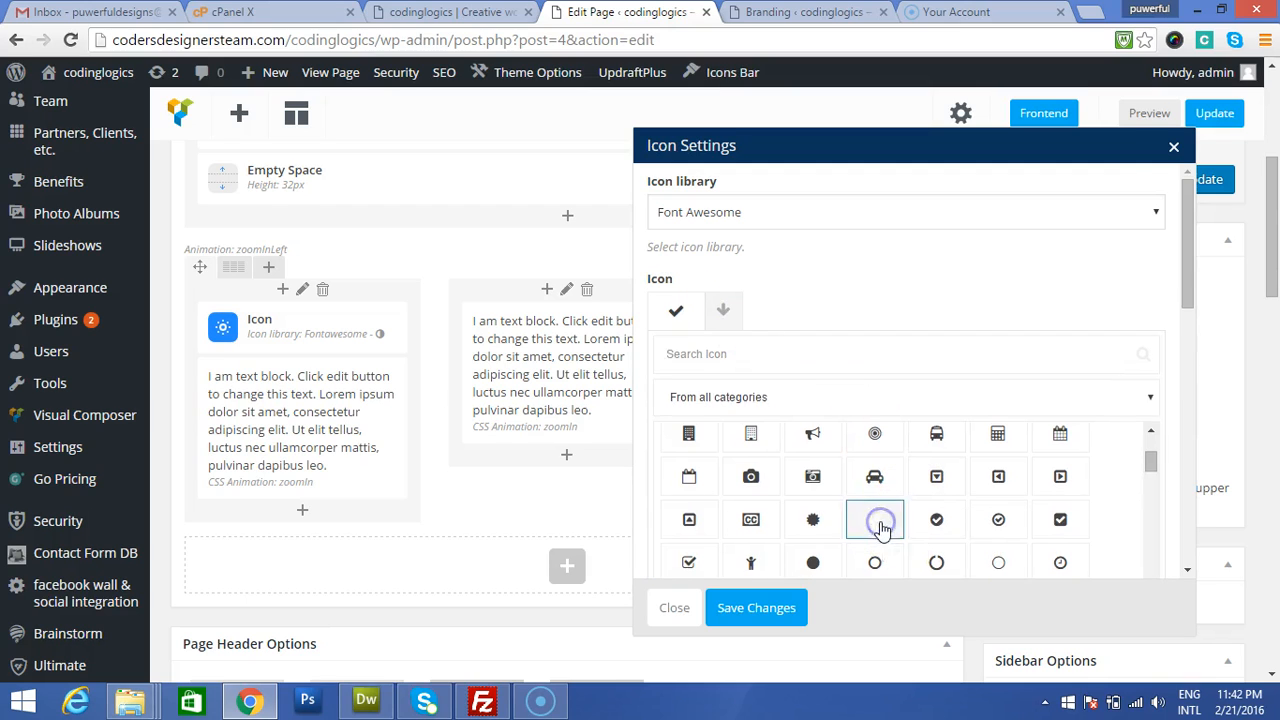
{"action": "left_click", "coordinate": [782, 418]}
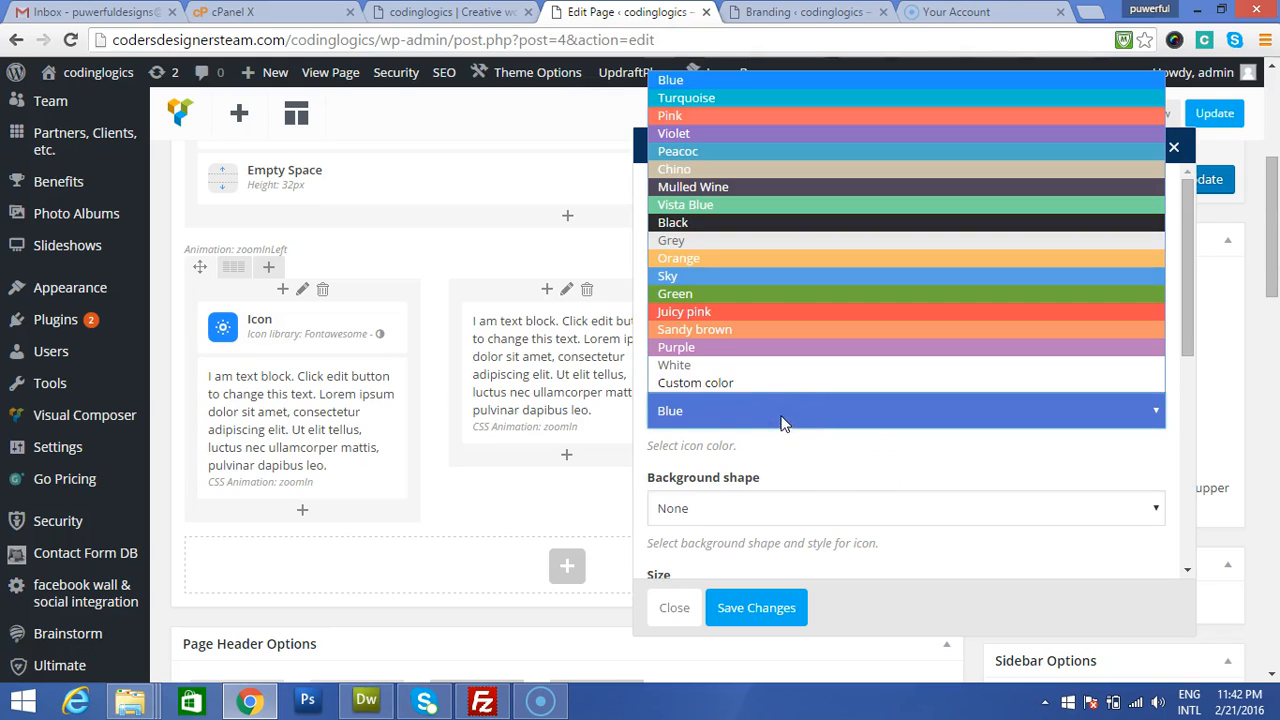
{"action": "left_click", "coordinate": [770, 366]}
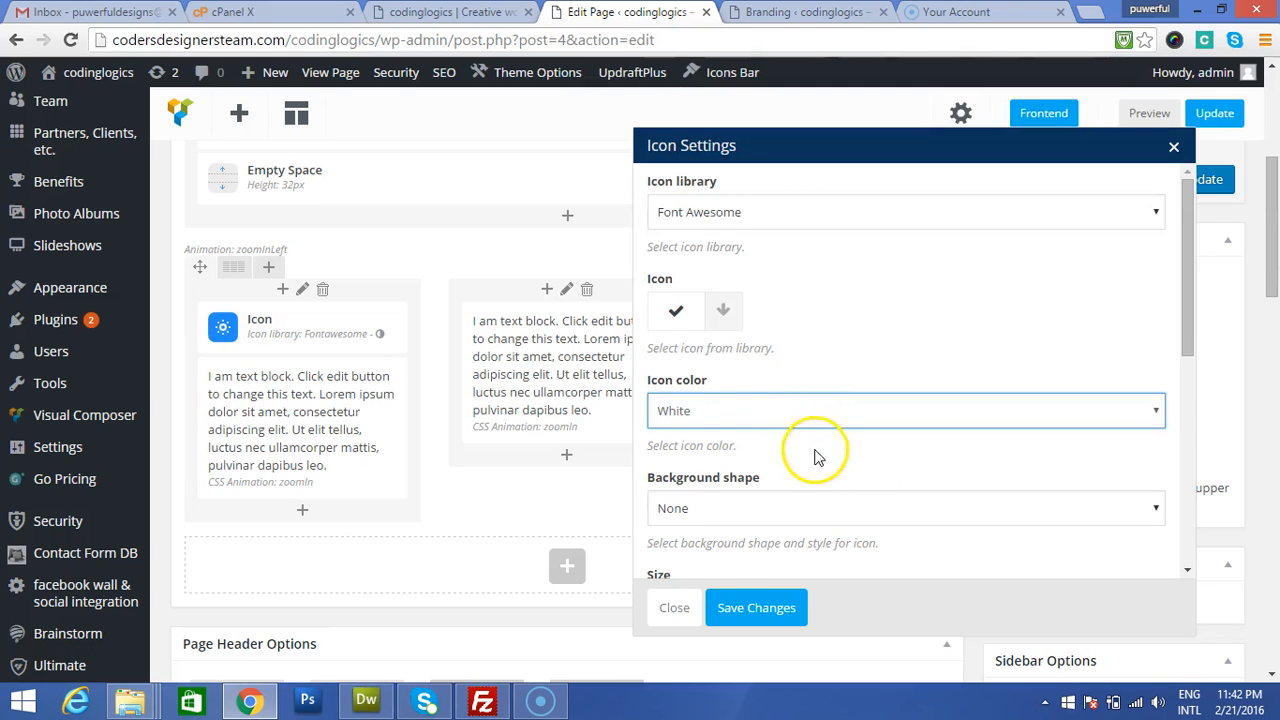
Step: Give the icon a Circle background shape with the background color Sky
{"action": "scroll", "coordinate": [815, 450], "scroll_direction": "down", "scroll_amount": 1}
{"action": "left_click", "coordinate": [766, 412]}
{"action": "left_click", "coordinate": [771, 460]}
{"action": "scroll", "coordinate": [765, 474], "scroll_direction": "down", "scroll_amount": 1}
{"action": "left_click", "coordinate": [725, 428]}
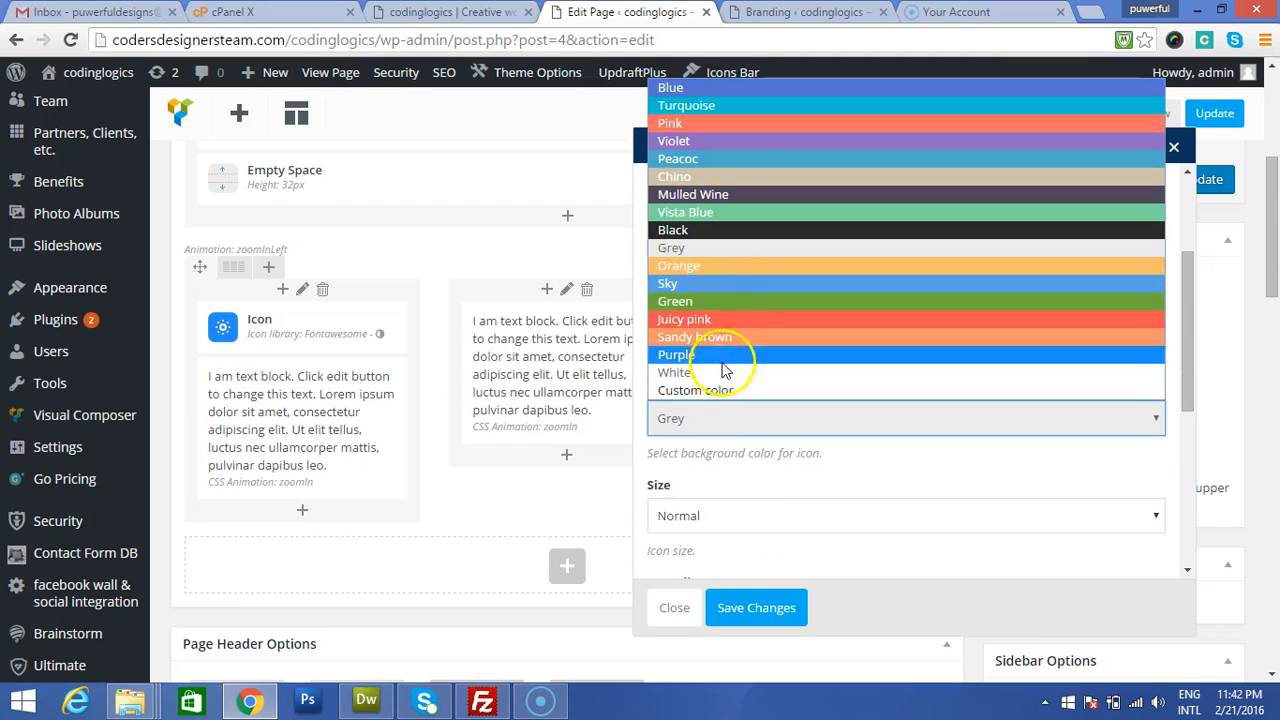
{"action": "left_click", "coordinate": [725, 247]}
{"action": "left_click", "coordinate": [780, 418]}
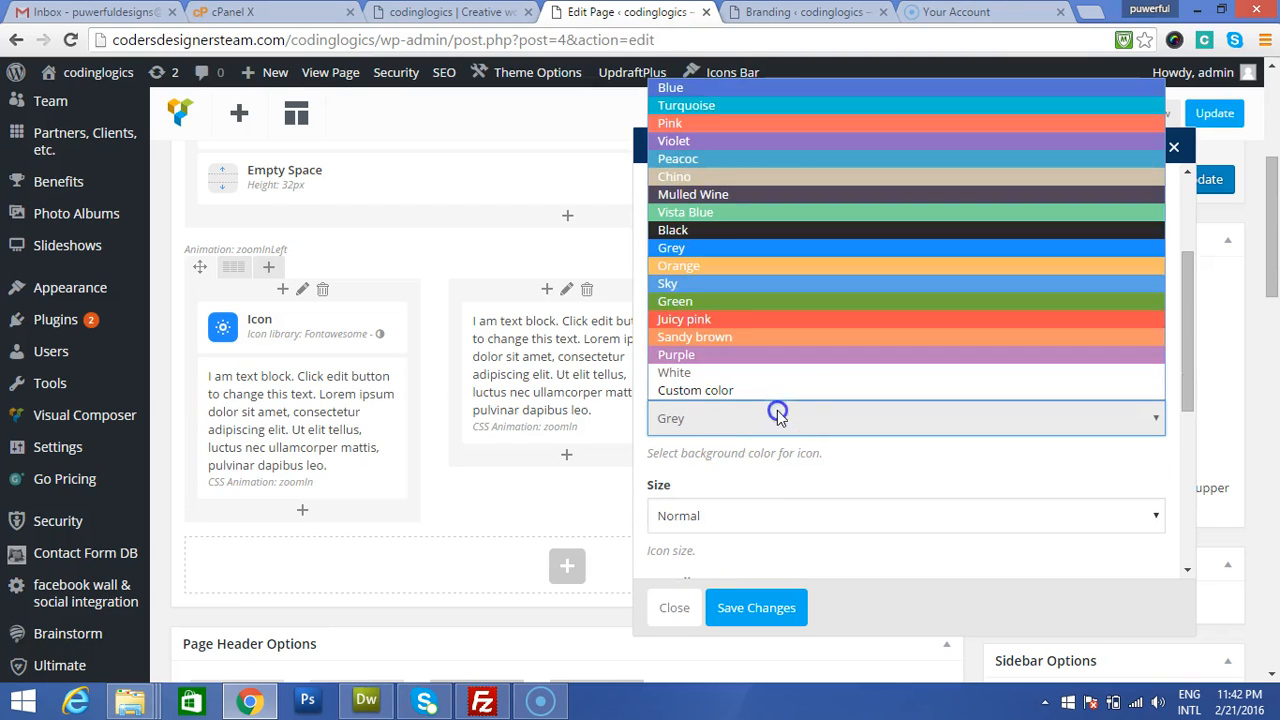
{"action": "left_click", "coordinate": [713, 285]}
Step: Set the icon's alignment to Center
{"action": "scroll", "coordinate": [771, 466], "scroll_direction": "down", "scroll_amount": 1}
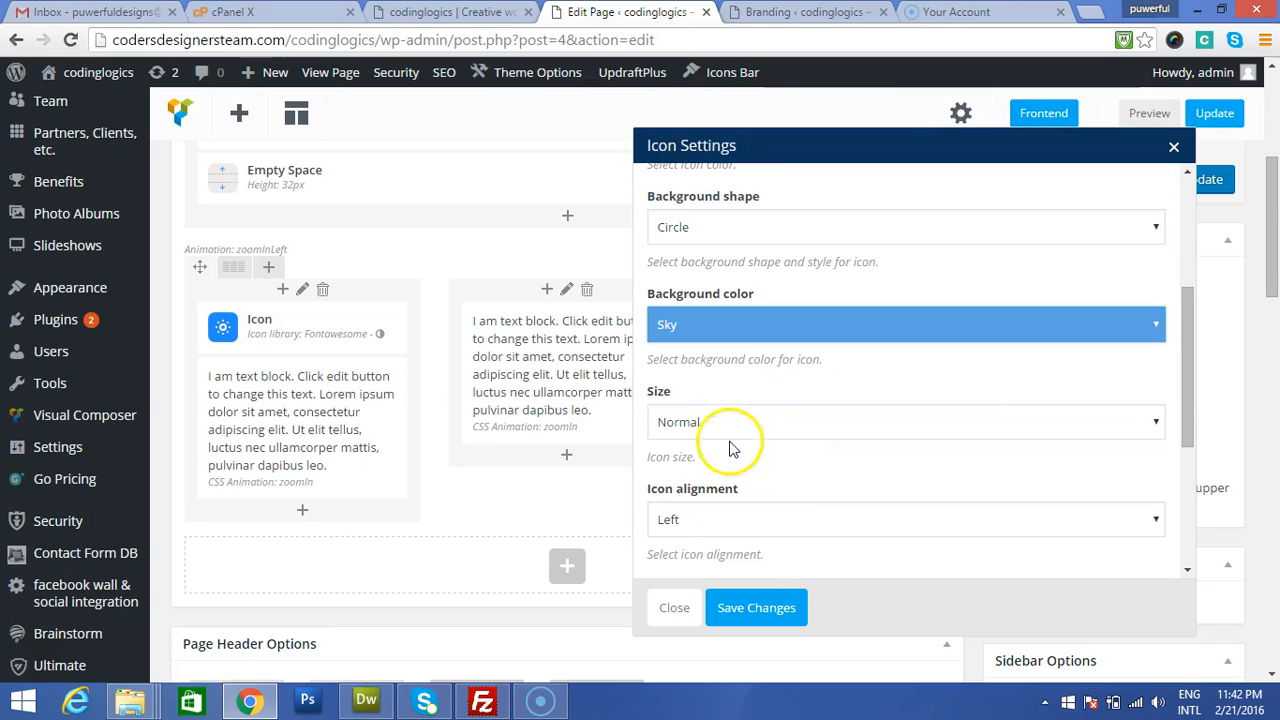
{"action": "left_click", "coordinate": [720, 421]}
{"action": "scroll", "coordinate": [777, 453], "scroll_direction": "down", "scroll_amount": 1}
{"action": "left_click", "coordinate": [749, 425]}
{"action": "left_click", "coordinate": [751, 487]}
Step: Set the icon's CSS animation to Top to bottom and save the icon settings
{"action": "scroll", "coordinate": [790, 445], "scroll_direction": "down", "scroll_amount": 2}
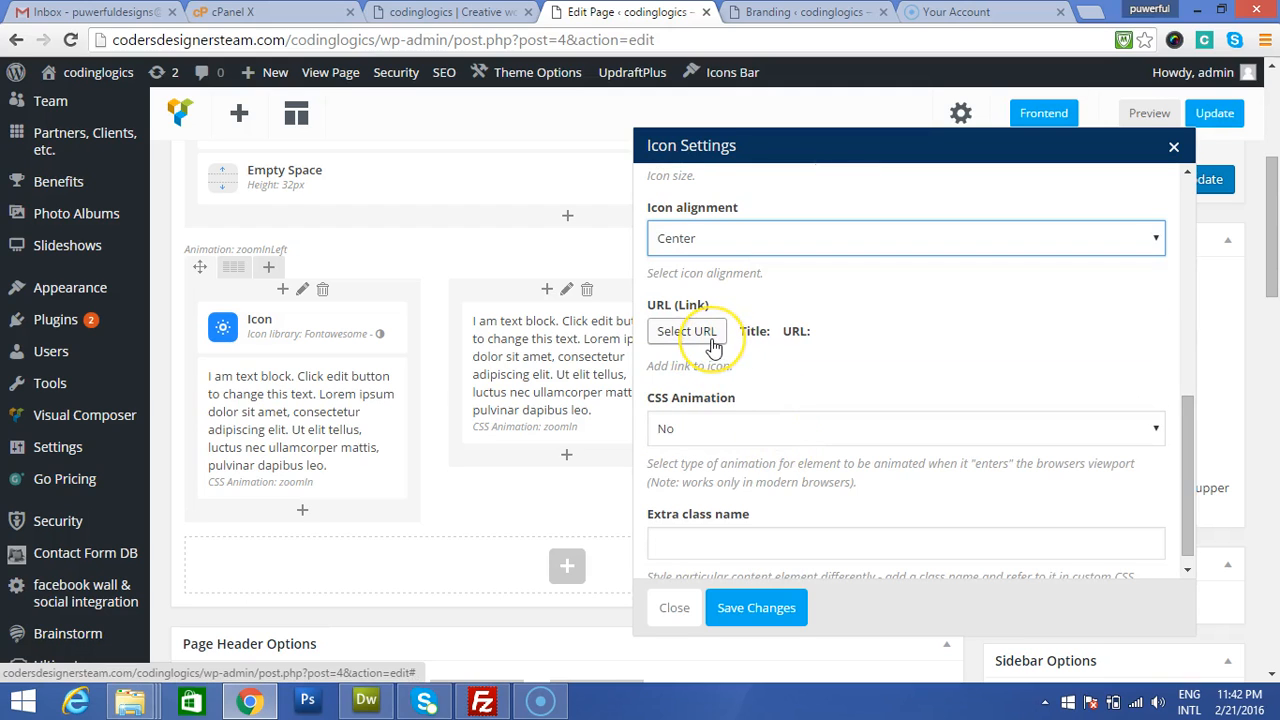
{"action": "left_click", "coordinate": [686, 428]}
{"action": "left_click", "coordinate": [723, 513]}
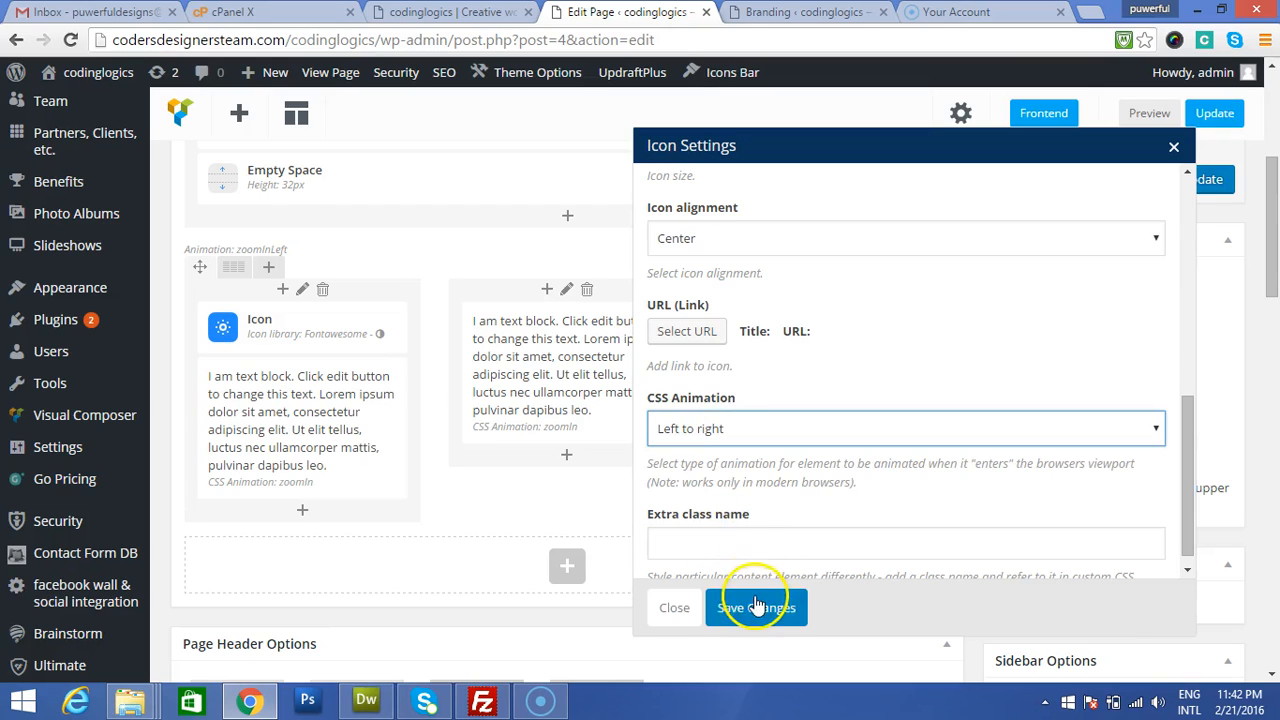
{"action": "left_click", "coordinate": [740, 440]}
{"action": "left_click", "coordinate": [737, 474]}
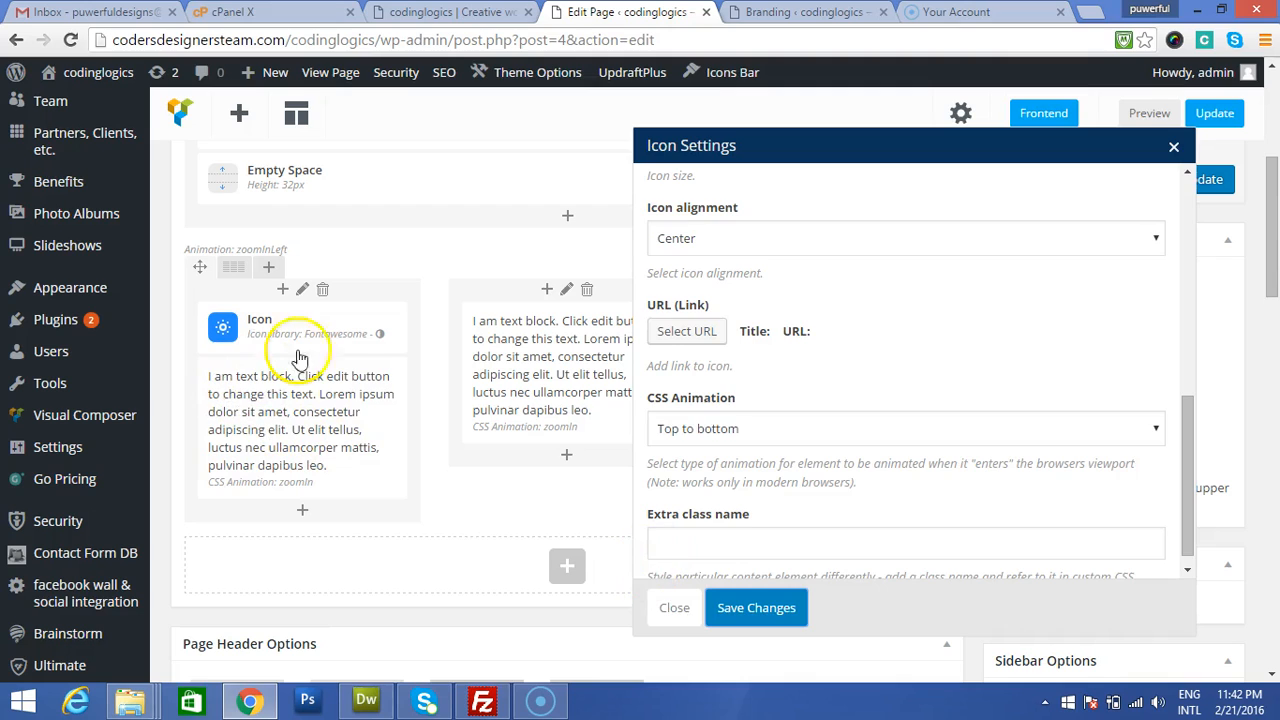
Step: Duplicate the first column's icon twice and place one copy above the text block in each of the other two columns
{"action": "mouse_move", "coordinate": [349, 335]}
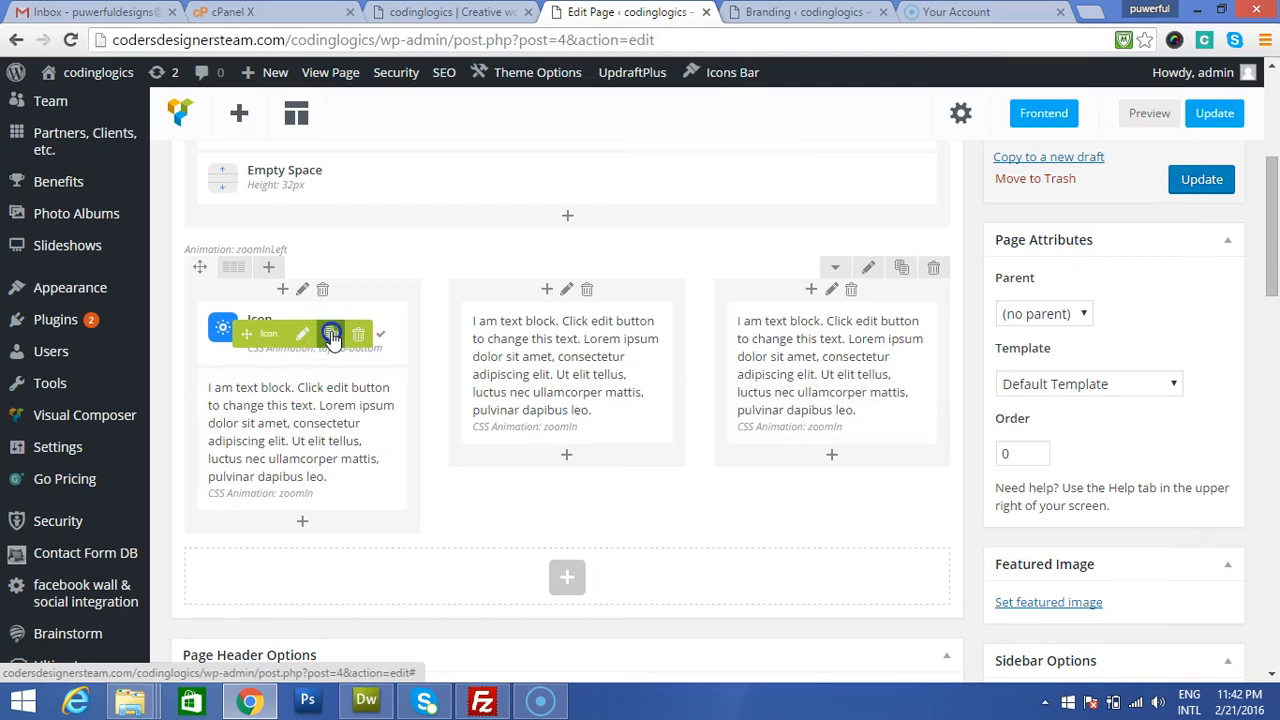
{"action": "left_click", "coordinate": [331, 334]}
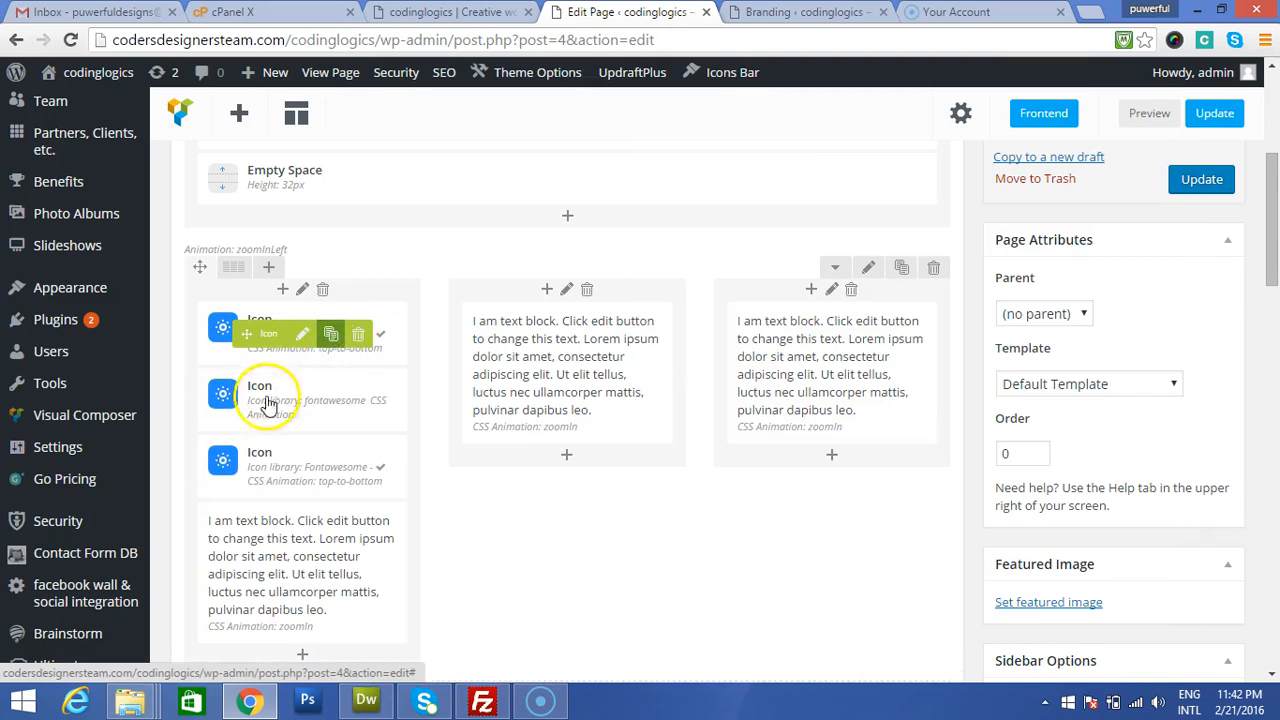
{"action": "mouse_move", "coordinate": [249, 400]}
{"action": "left_mouse_down"}
{"action": "mouse_move", "coordinate": [831, 314]}
{"action": "mouse_move", "coordinate": [800, 322]}
{"action": "left_mouse_up"}
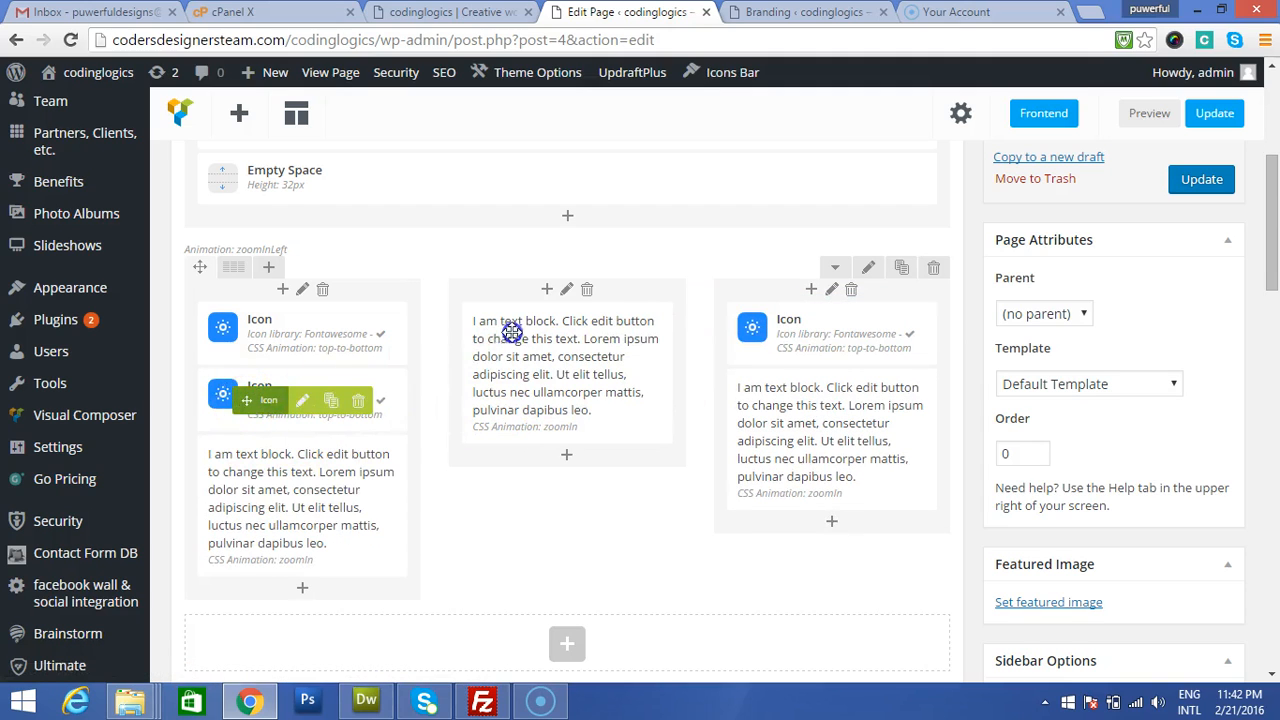
{"action": "left_click_drag", "start_coordinate": [511, 333], "coordinate": [543, 333]}
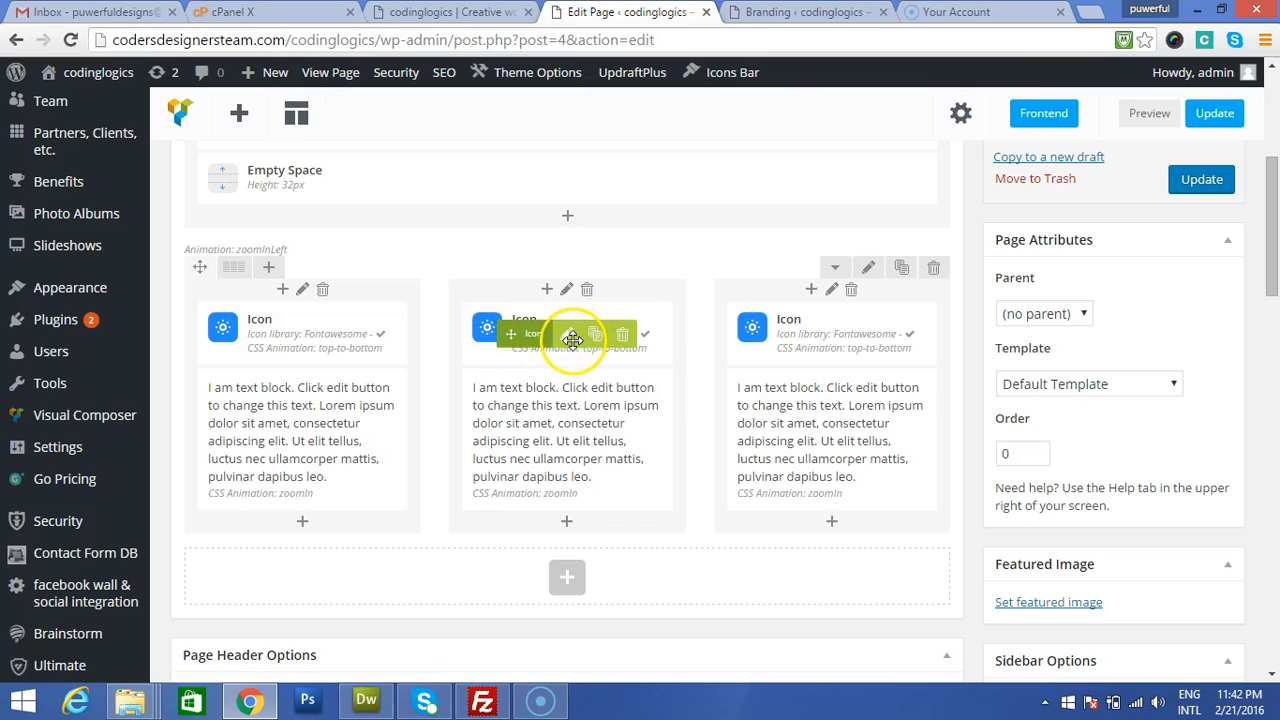
Step: Change the second column's icon to the check mark in a filled circle and save its settings
{"action": "left_click", "coordinate": [567, 336]}
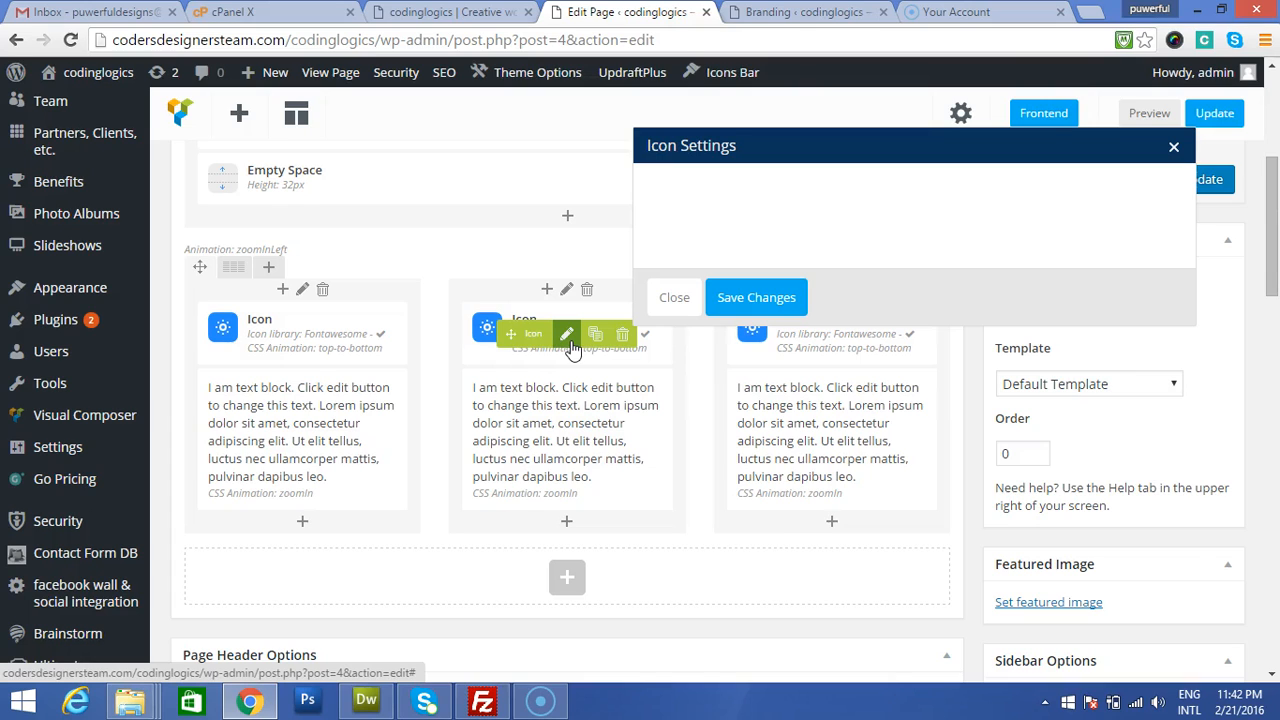
{"action": "scroll", "coordinate": [797, 395], "scroll_direction": "down", "scroll_amount": 1}
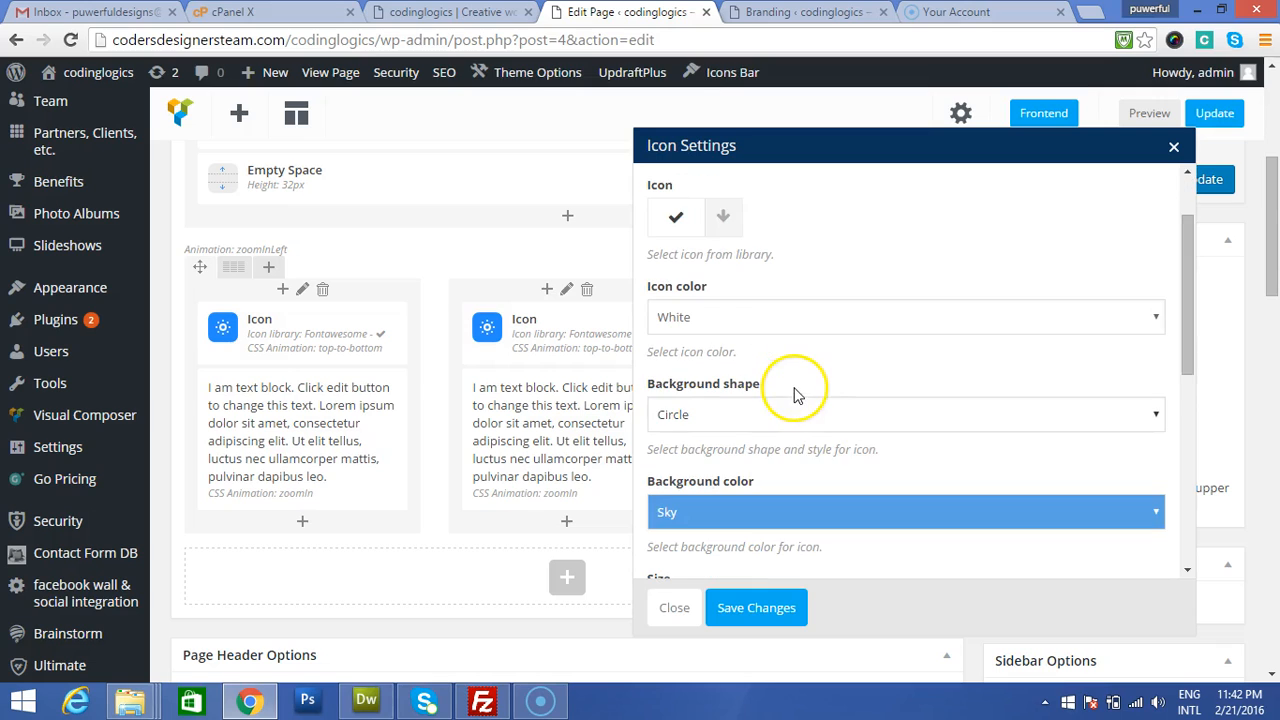
{"action": "scroll", "coordinate": [790, 400], "scroll_direction": "down", "scroll_amount": 1}
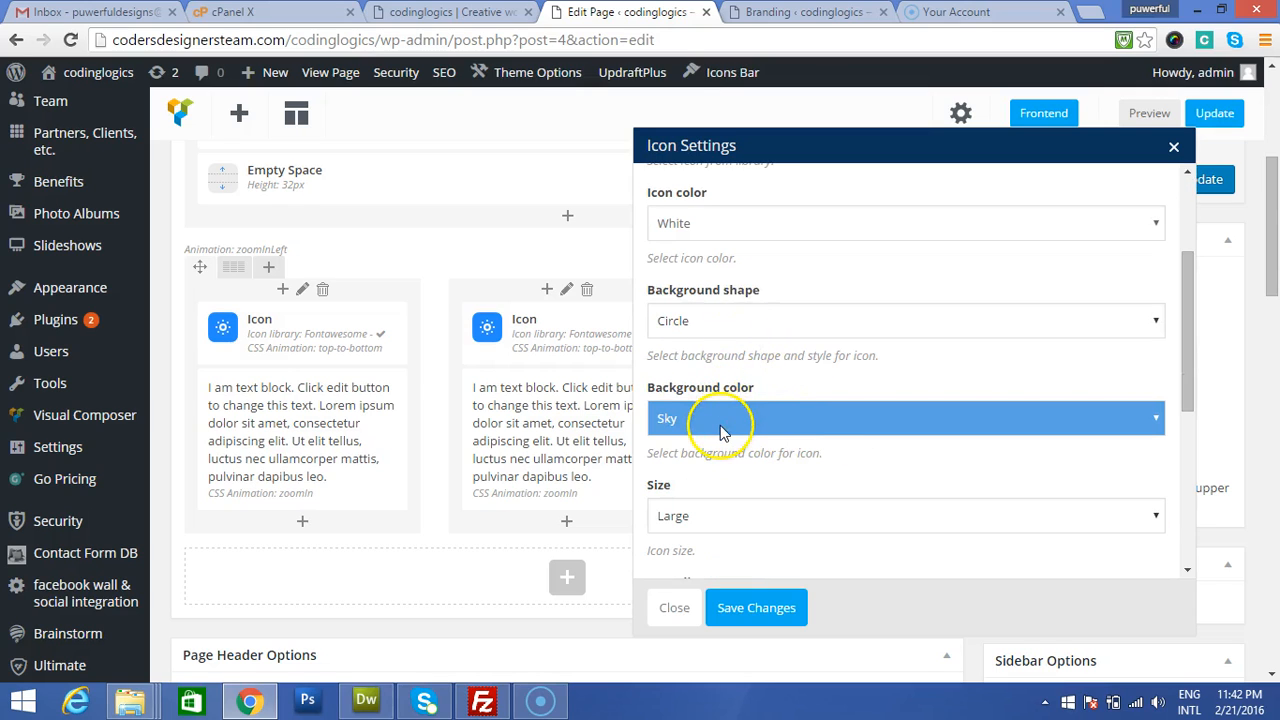
{"action": "scroll", "coordinate": [720, 425], "scroll_direction": "up", "scroll_amount": 1}
{"action": "left_click", "coordinate": [723, 216]}
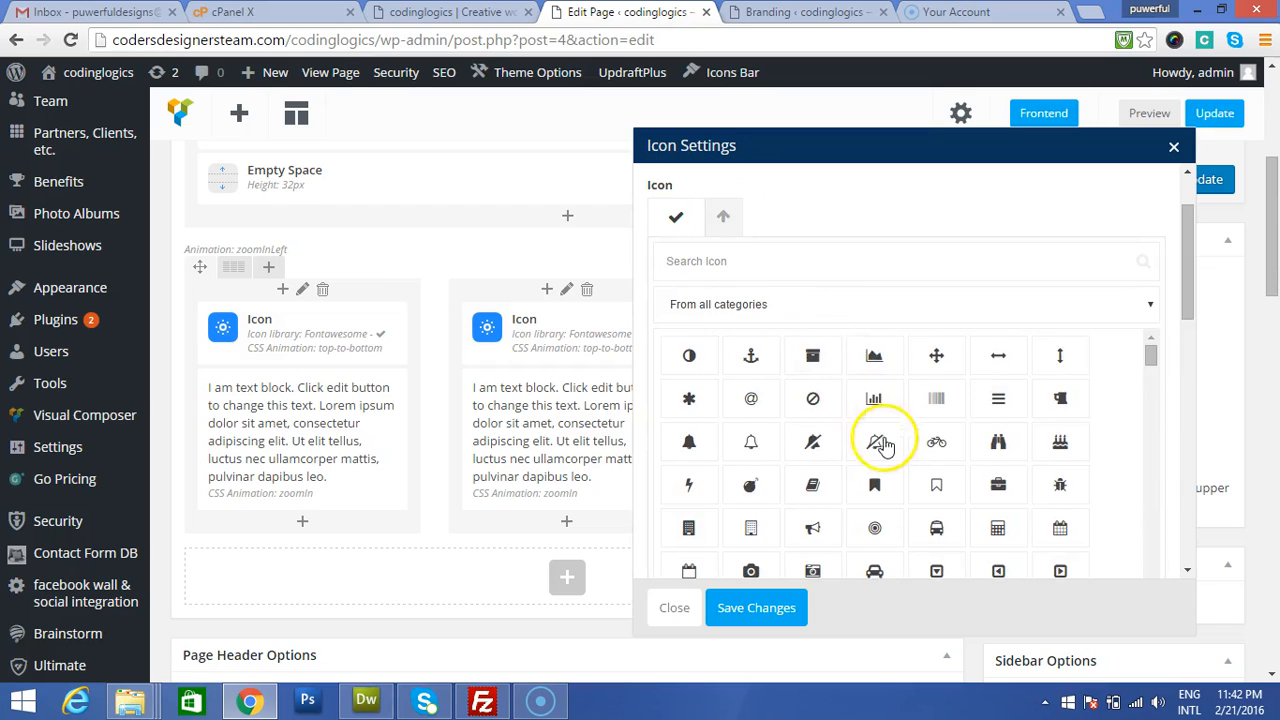
{"action": "scroll", "coordinate": [882, 445], "scroll_direction": "down", "scroll_amount": 2}
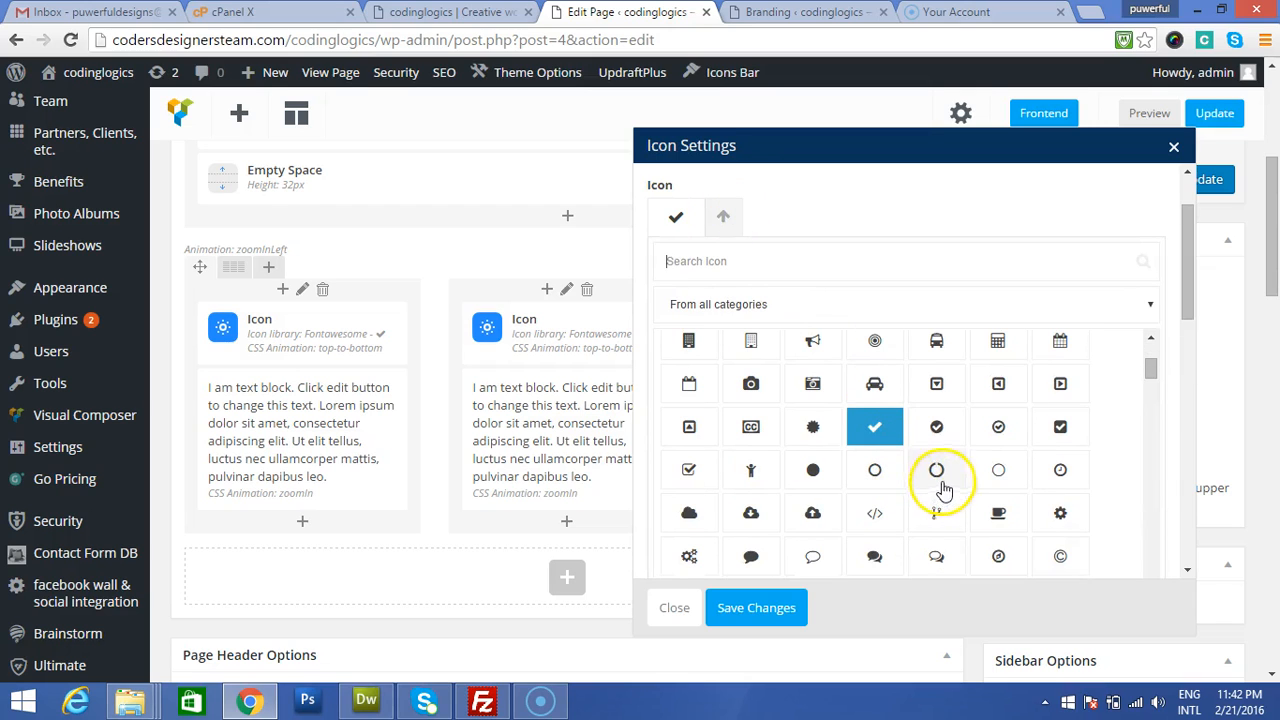
{"action": "left_click", "coordinate": [936, 427]}
{"action": "left_click", "coordinate": [757, 608]}
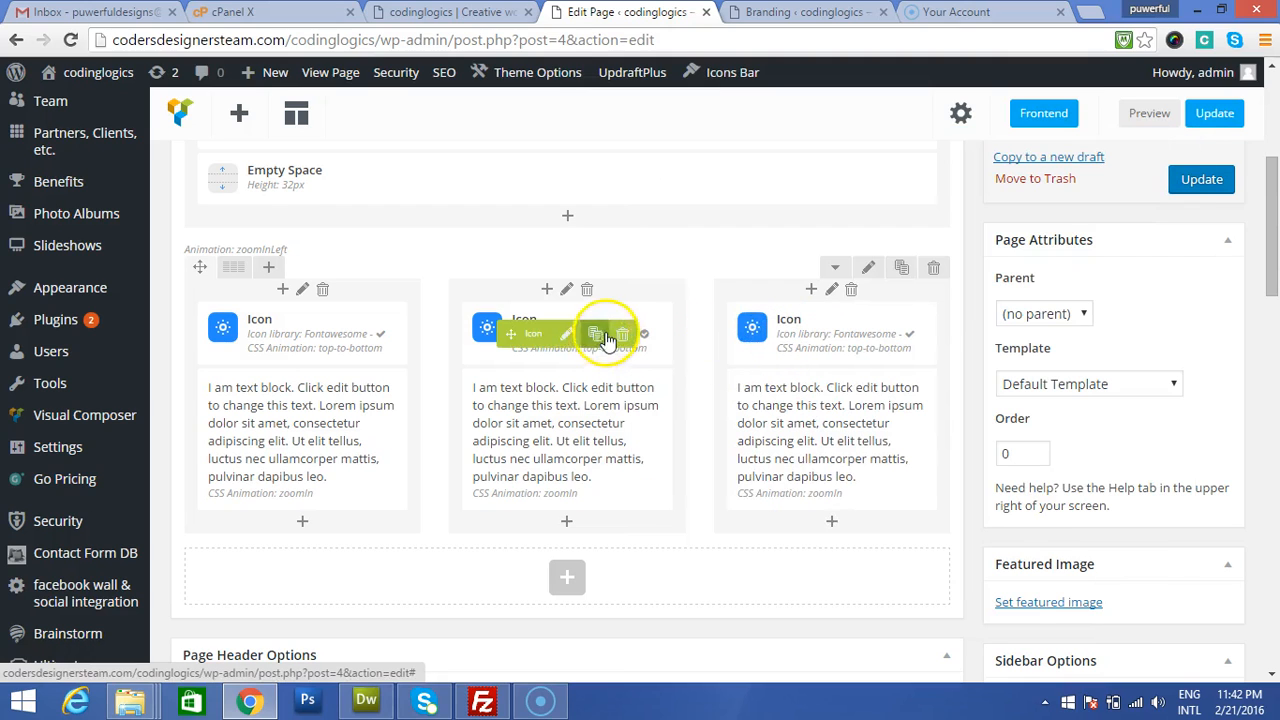
Step: Change the third column's icon to the check mark in an outlined circle and save its settings
{"action": "left_click", "coordinate": [836, 338]}
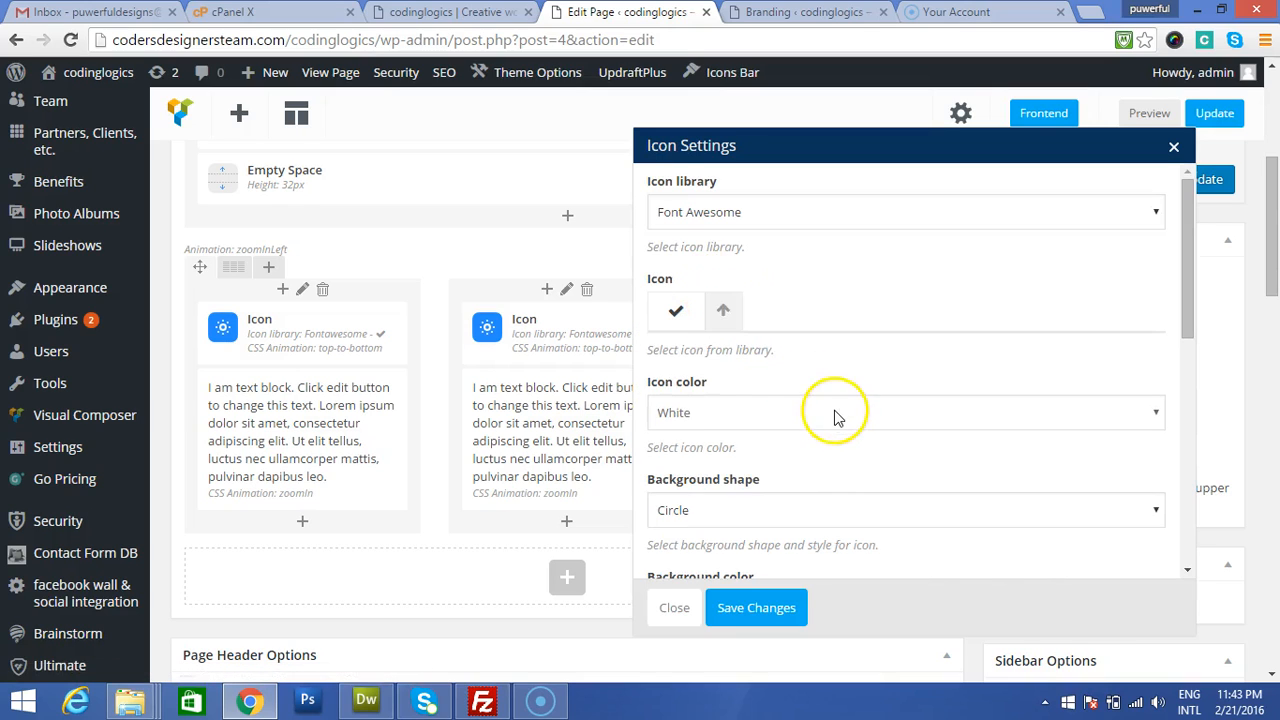
{"action": "scroll", "coordinate": [838, 418], "scroll_direction": "down", "scroll_amount": 2}
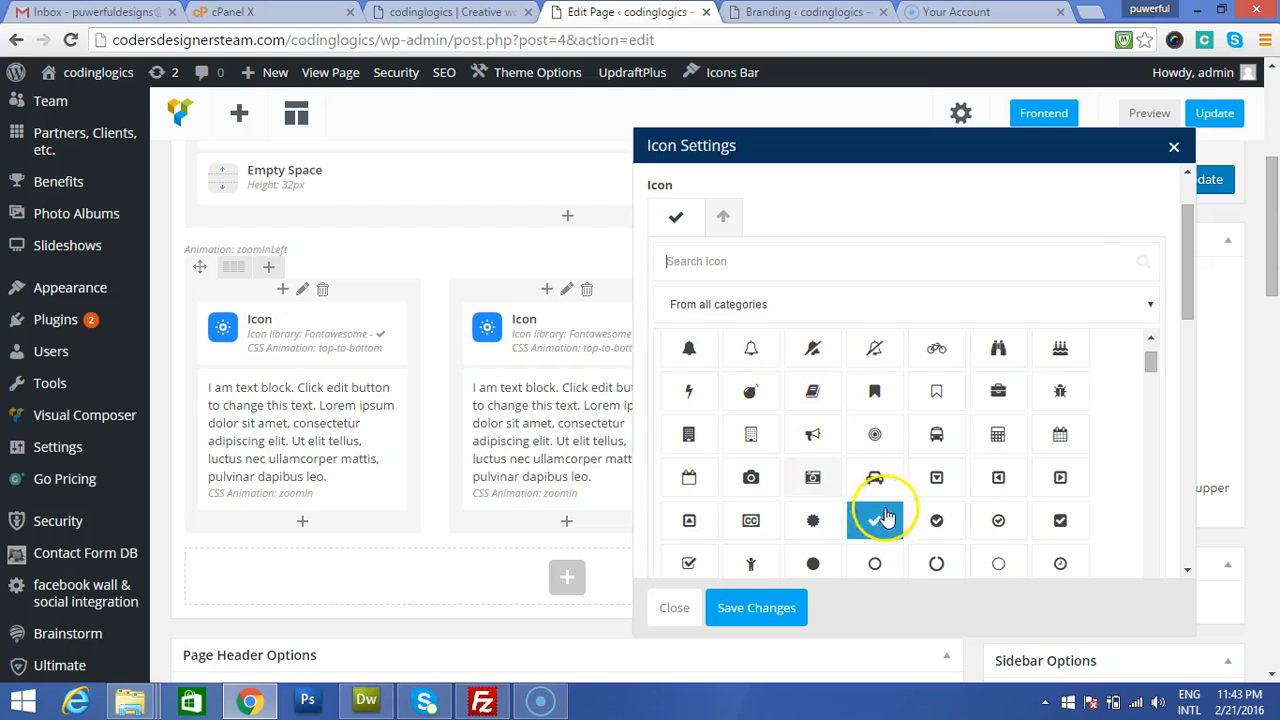
{"action": "left_click", "coordinate": [998, 521]}
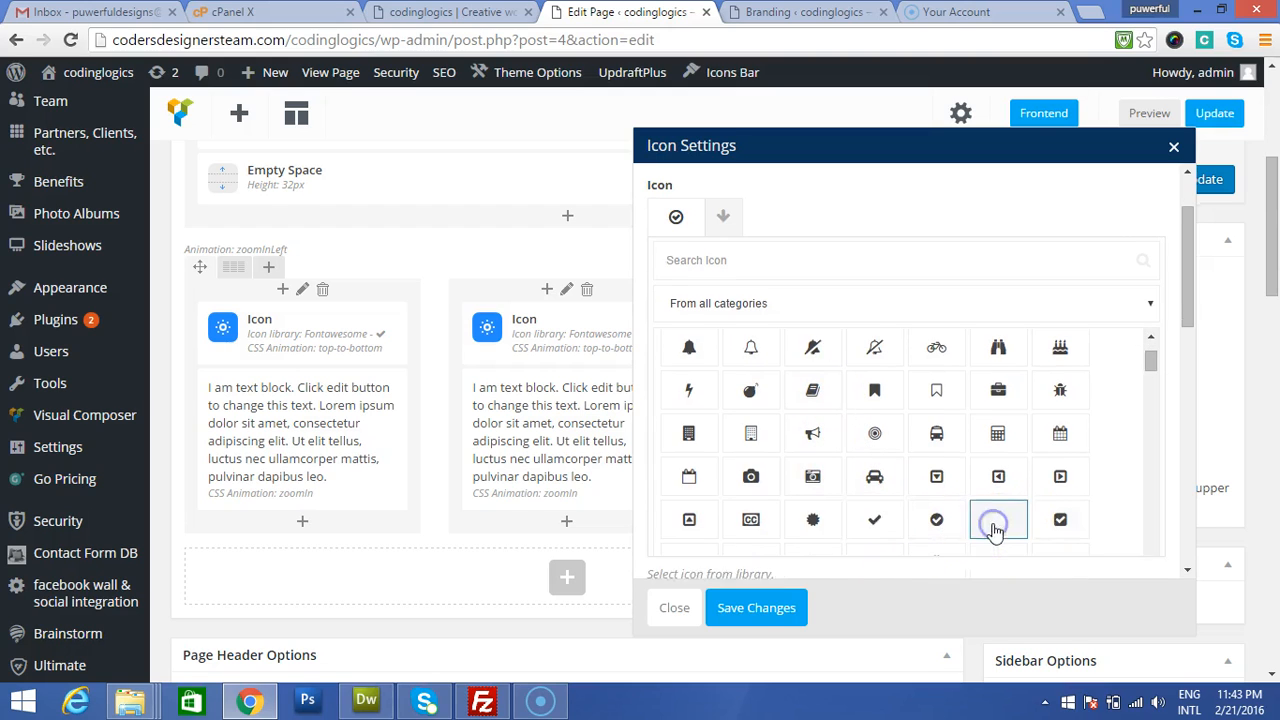
{"action": "left_click", "coordinate": [750, 607]}
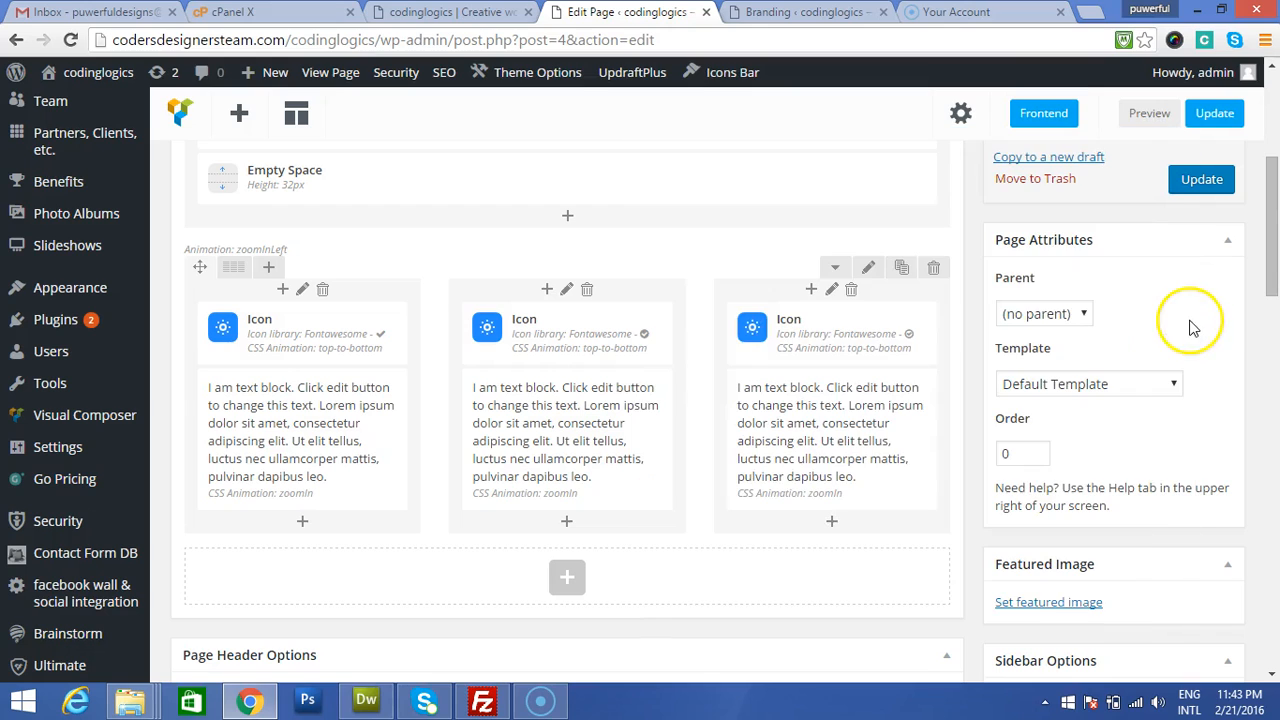
Step: Update the page and review the three column icons on the live site
{"action": "left_click", "coordinate": [1203, 180]}
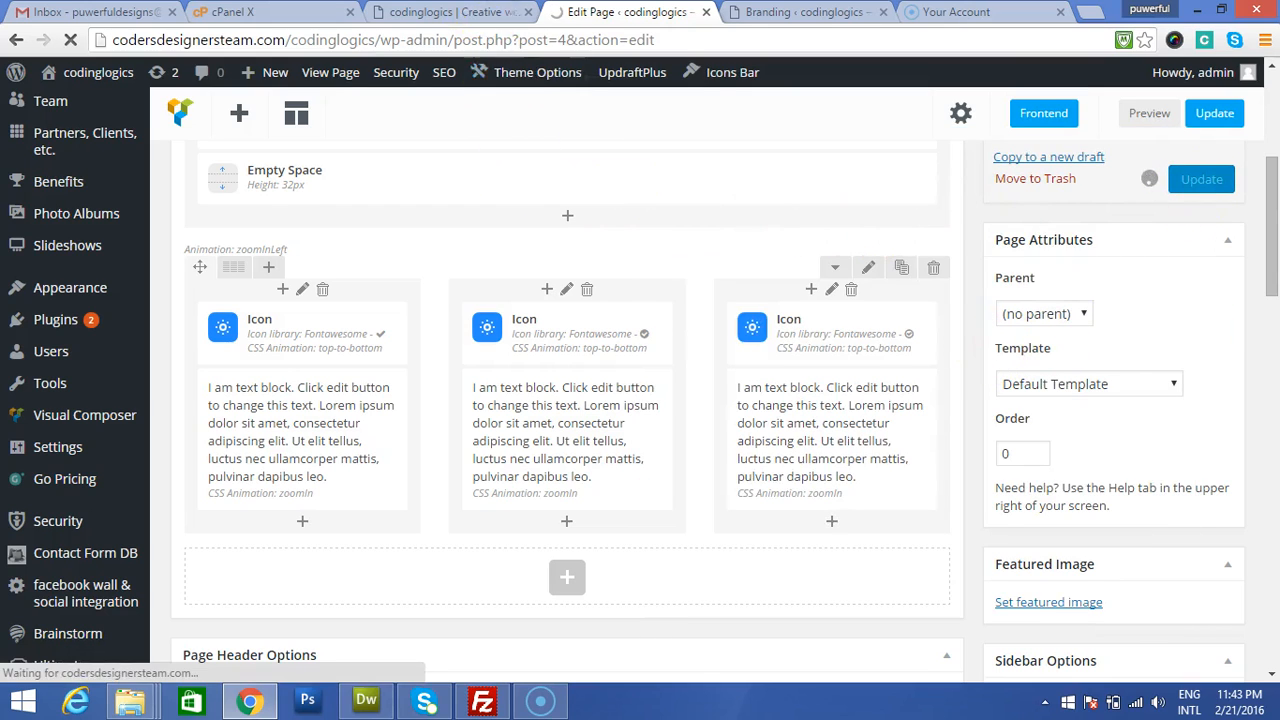
{"action": "left_click", "coordinate": [452, 12]}
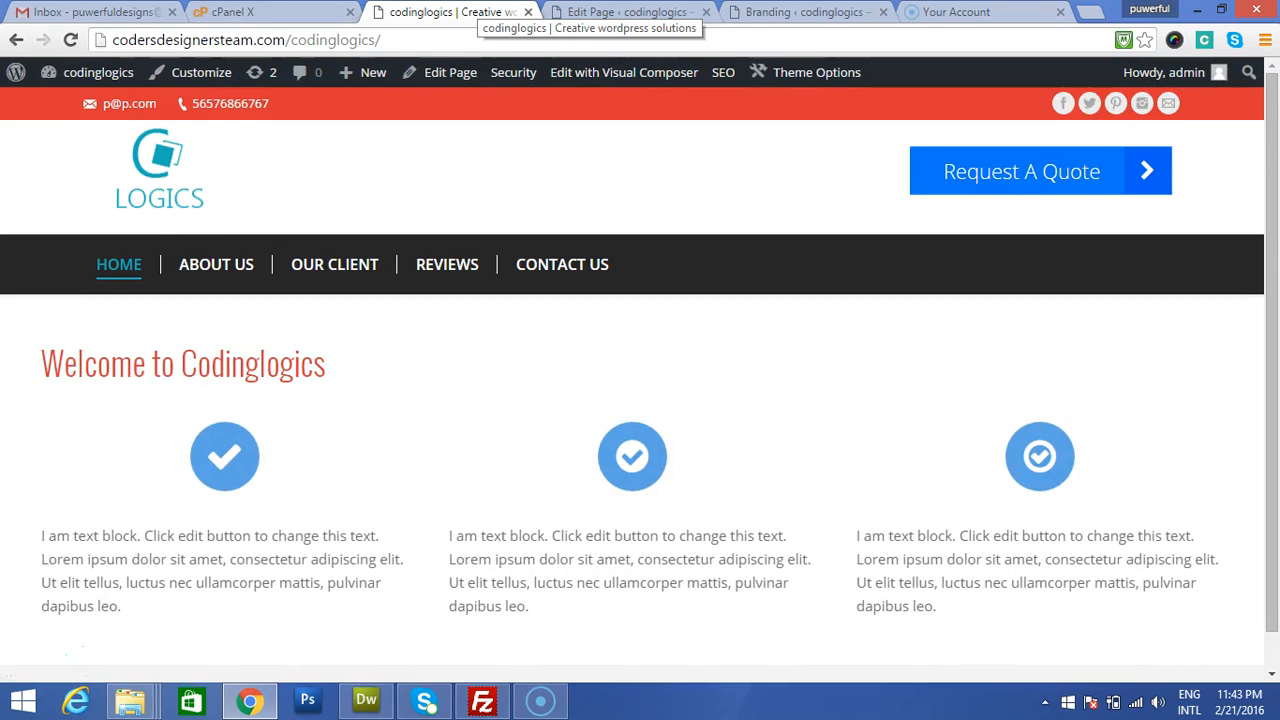
{"action": "scroll", "coordinate": [467, 77], "scroll_direction": "down", "scroll_amount": 1}
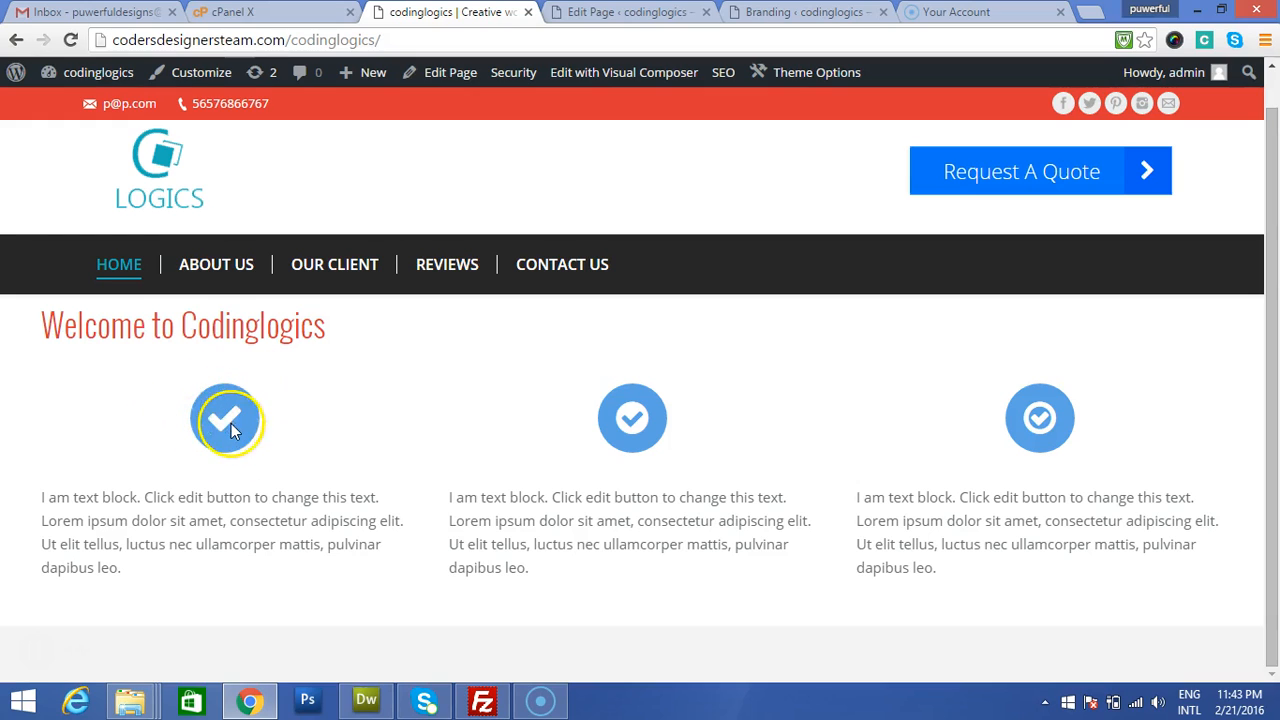
Step: Set the first column's icon to background shape None and icon color Sky, save it, and update the page
{"action": "key", "text": "ctrl+Tab"}
{"action": "scroll", "coordinate": [327, 359], "scroll_direction": "up", "scroll_amount": 5}
{"action": "scroll", "coordinate": [327, 359], "scroll_direction": "down", "scroll_amount": 3}
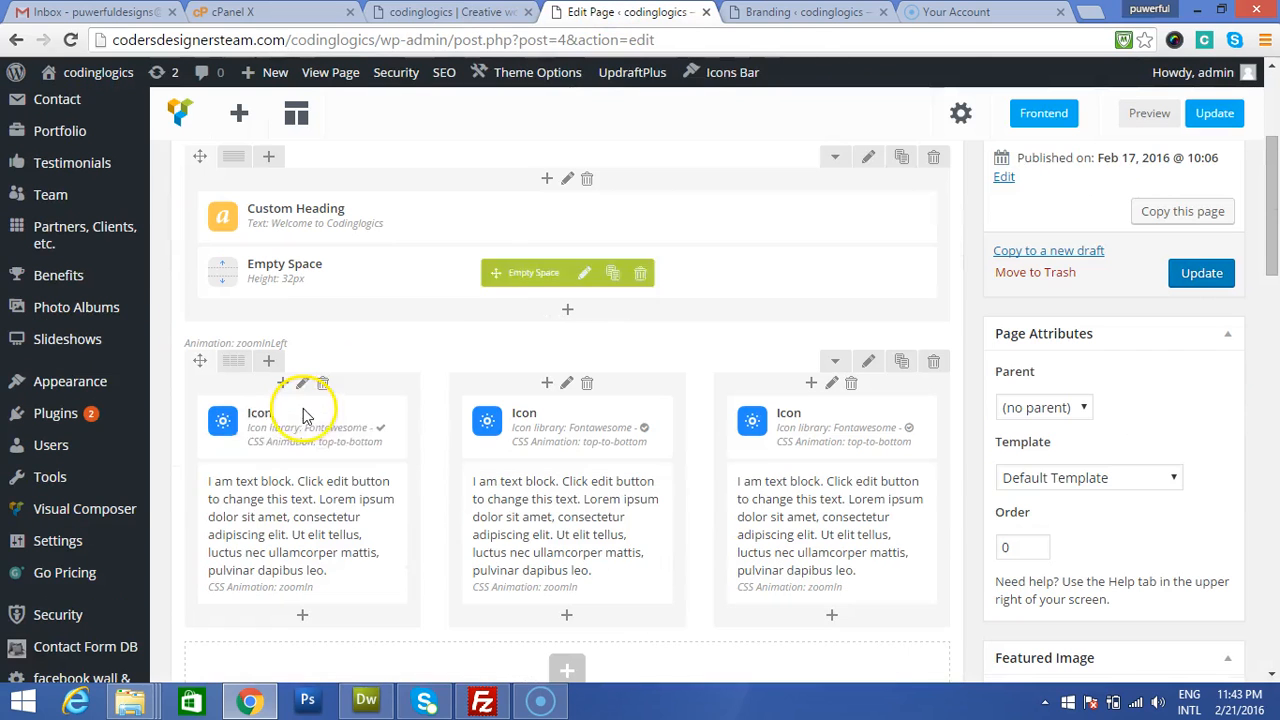
{"action": "left_click", "coordinate": [305, 428]}
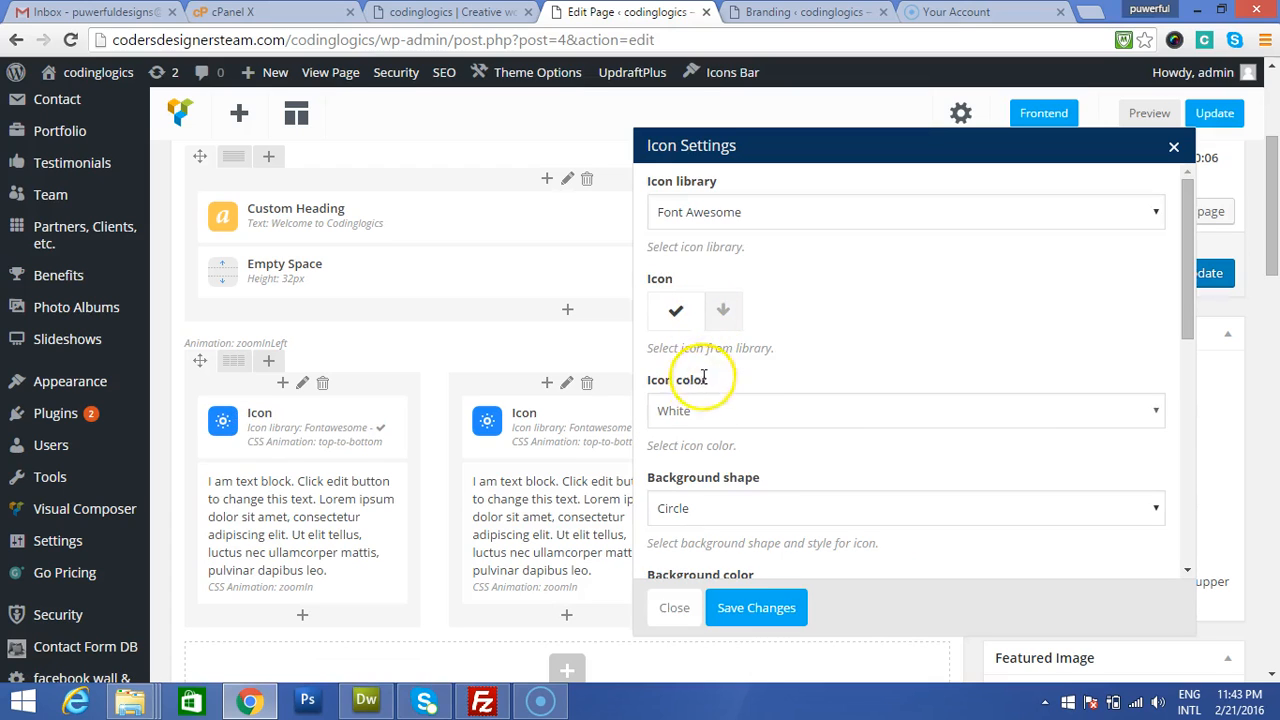
{"action": "left_click", "coordinate": [728, 507]}
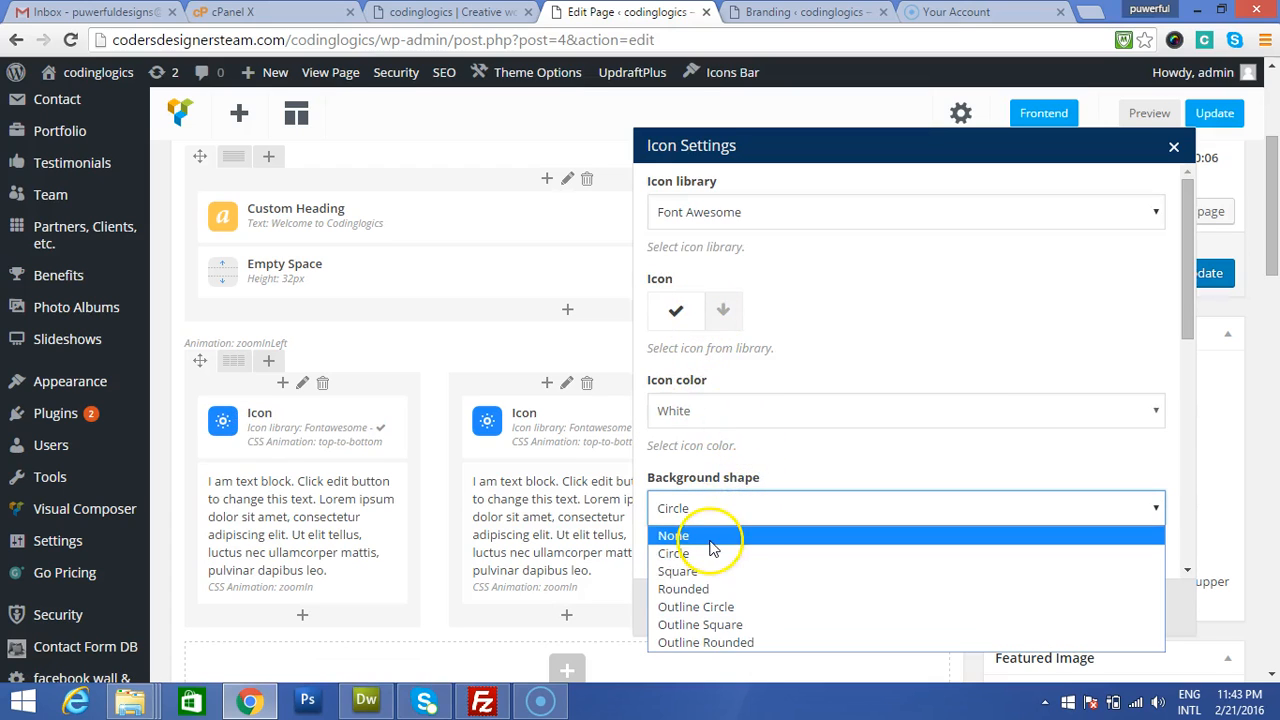
{"action": "left_click", "coordinate": [712, 543]}
{"action": "key", "text": "Up"}
{"action": "left_click", "coordinate": [714, 408]}
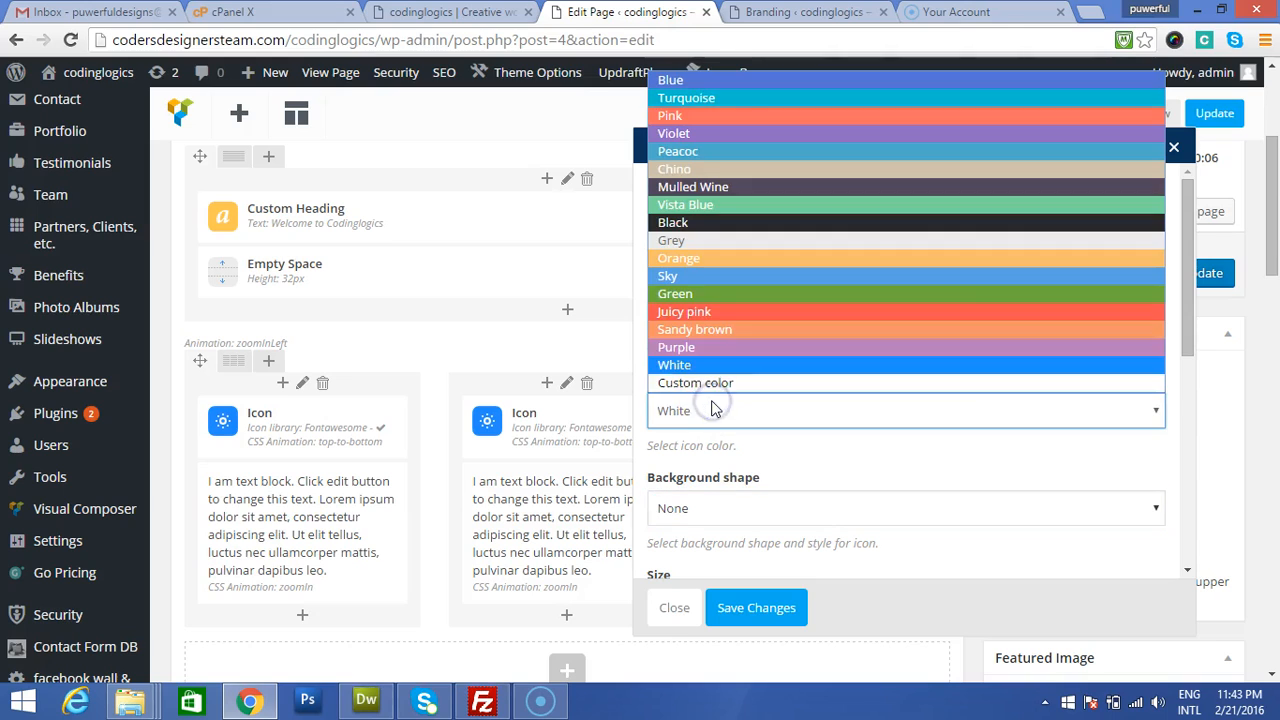
{"action": "left_click", "coordinate": [695, 277]}
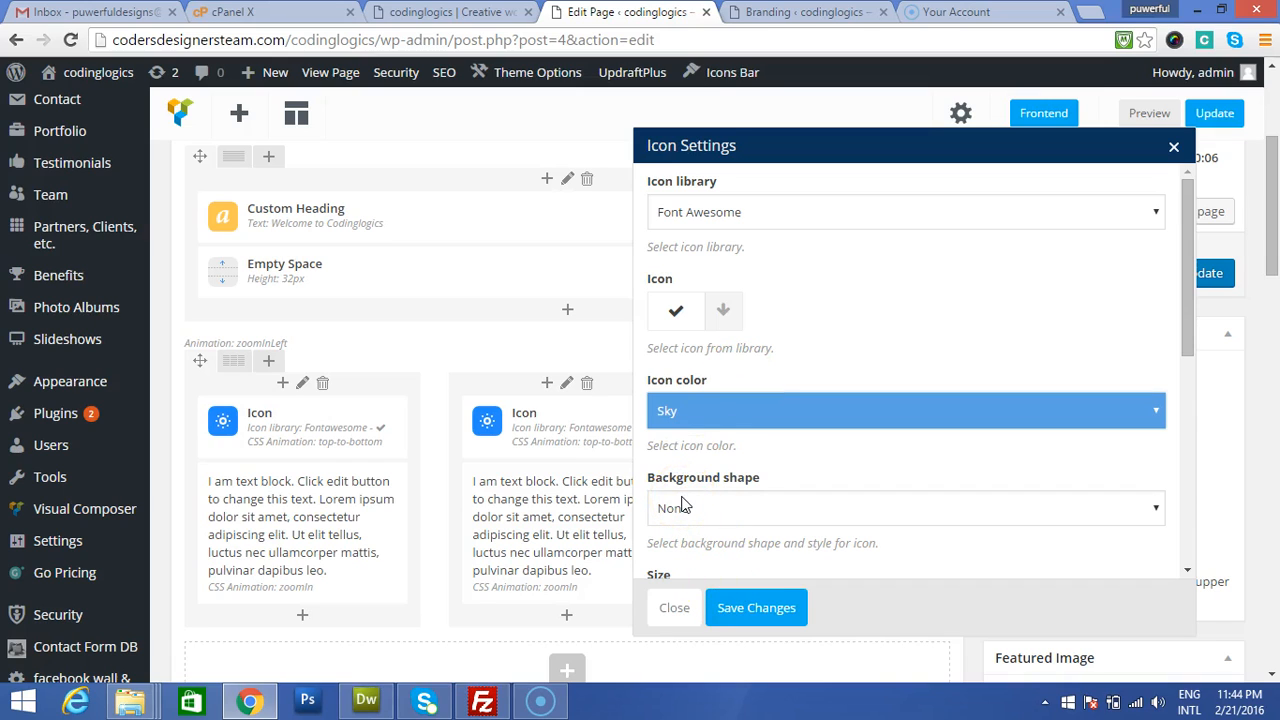
{"action": "left_click", "coordinate": [775, 608]}
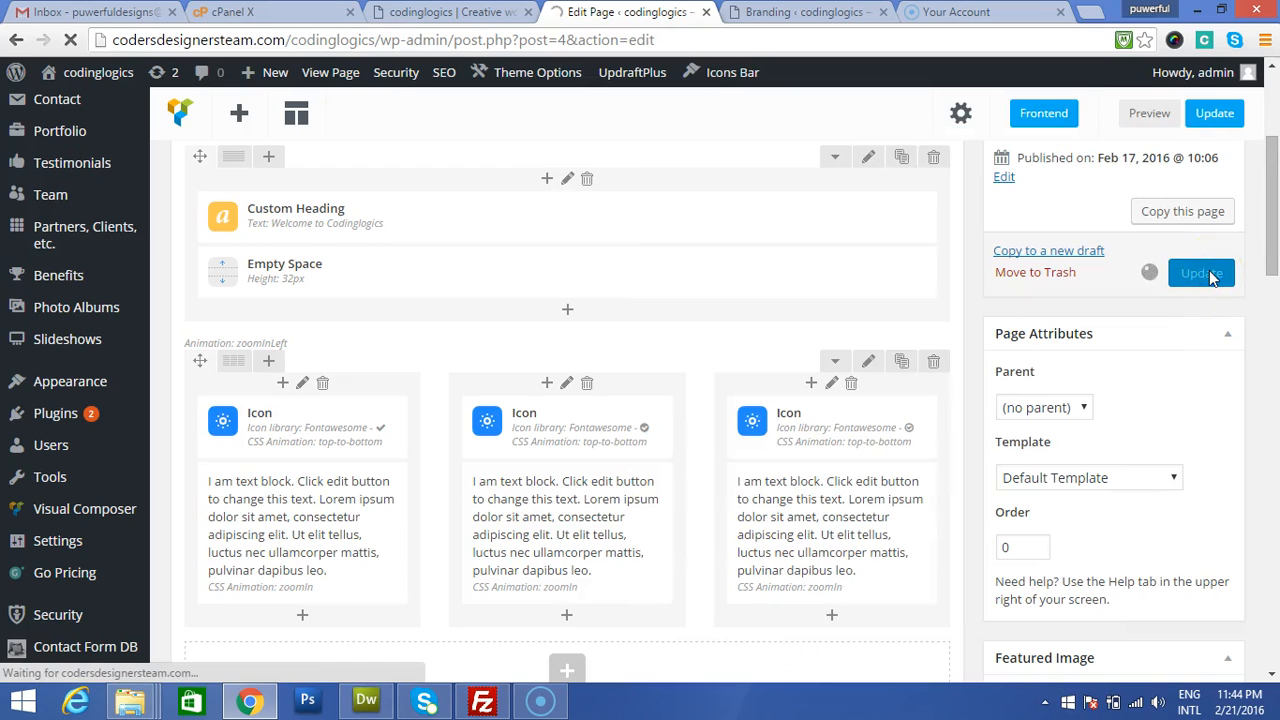
Step: Compare the first column's restyled icon with the other two columns' icons on the live site
{"action": "left_click", "coordinate": [455, 12]}
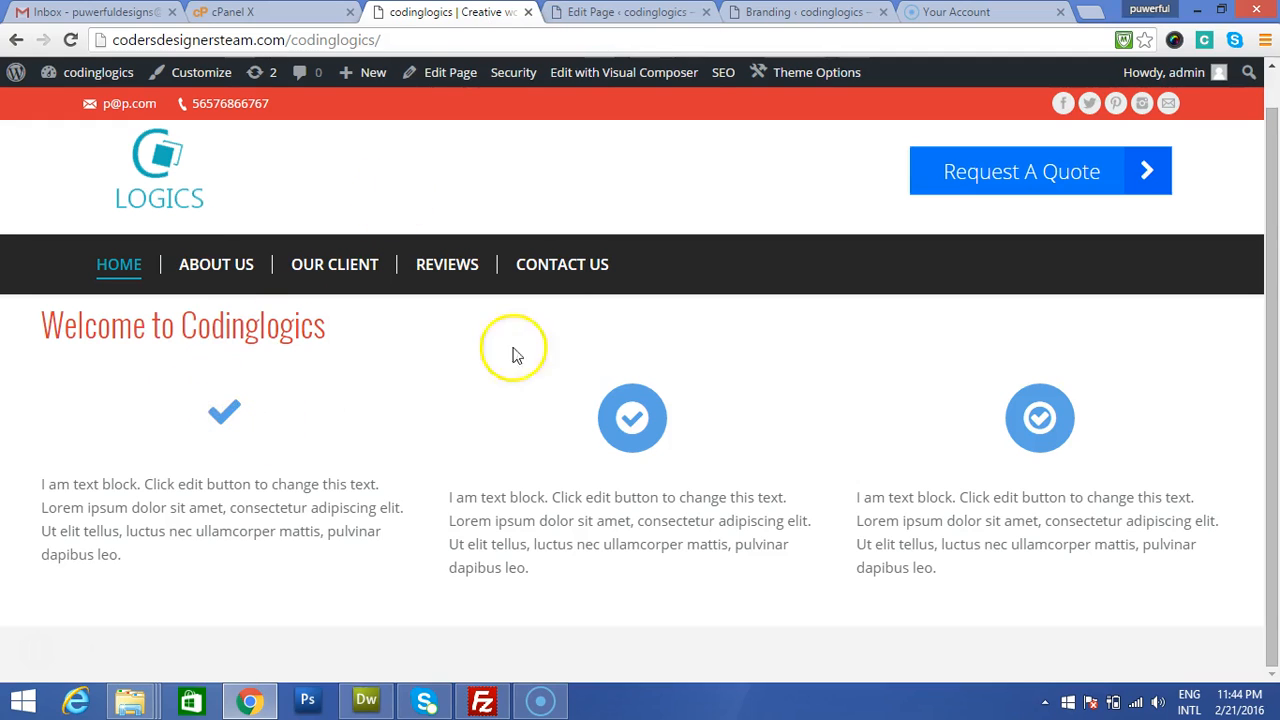
{"action": "left_click", "coordinate": [620, 13]}
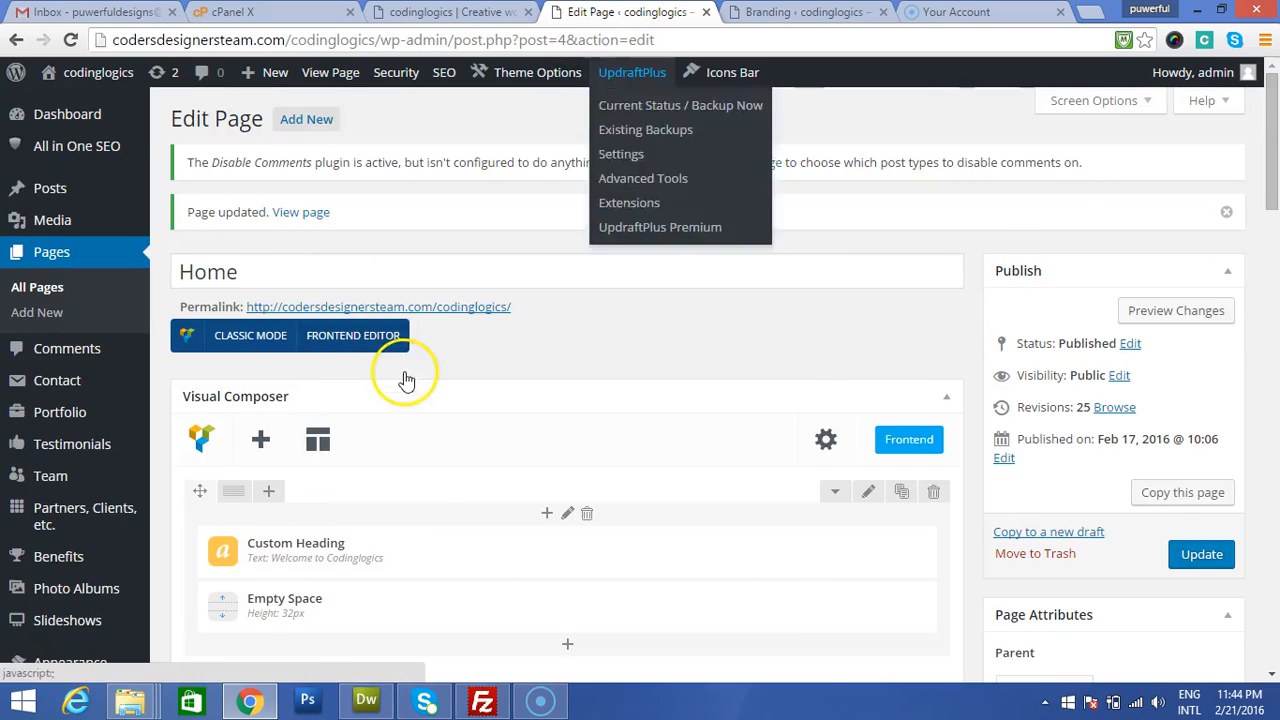
{"action": "scroll", "coordinate": [300, 460], "scroll_direction": "down", "scroll_amount": 4}
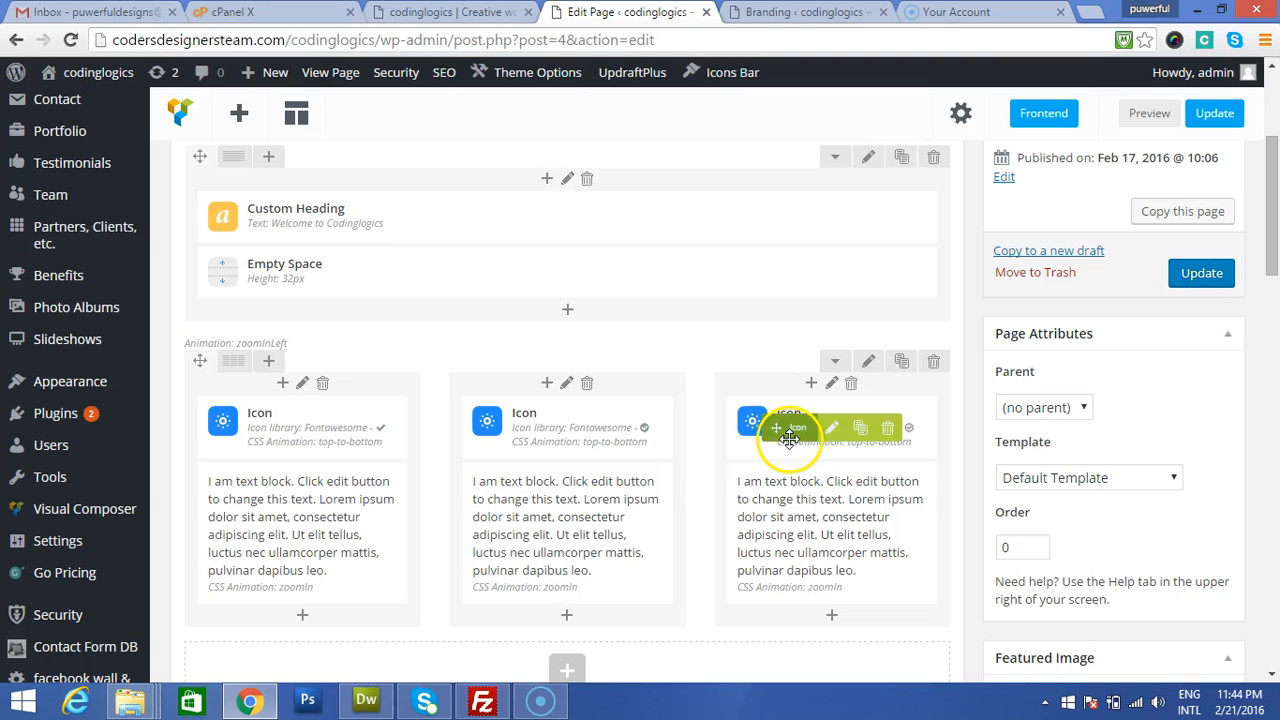
{"action": "key", "text": "ctrl+shift+Tab"}
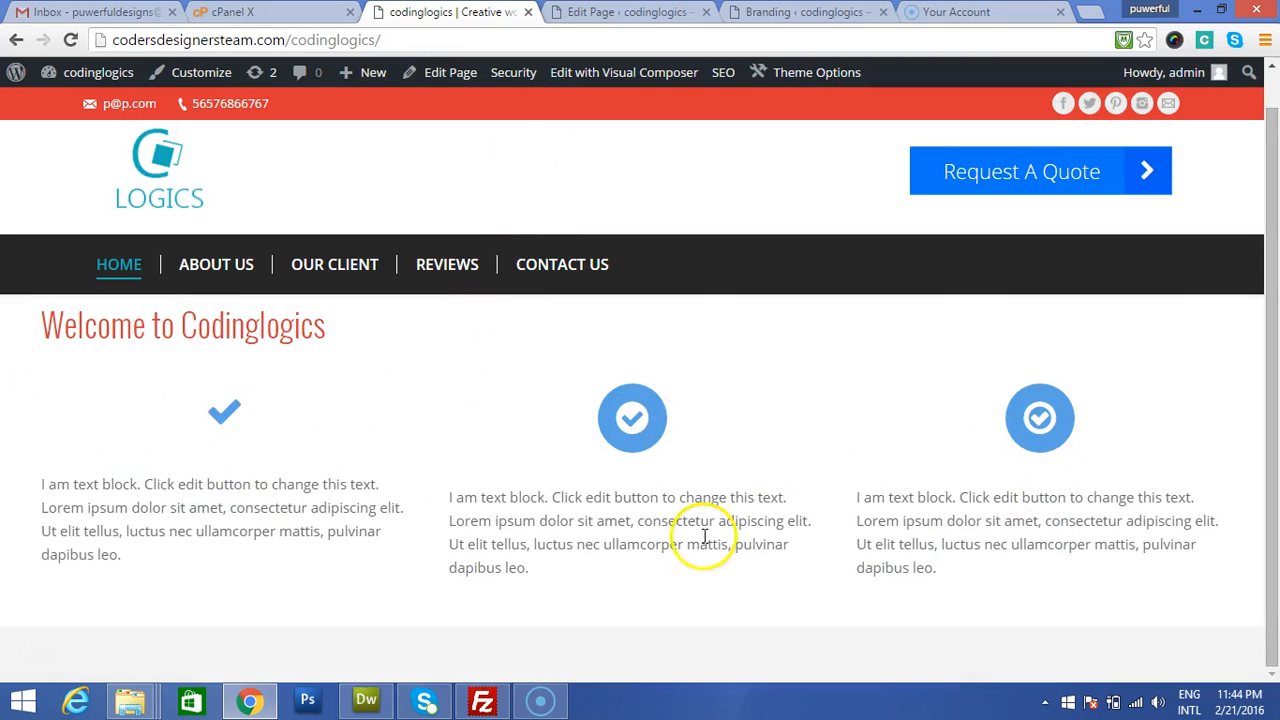
{"action": "left_click", "coordinate": [562, 10]}
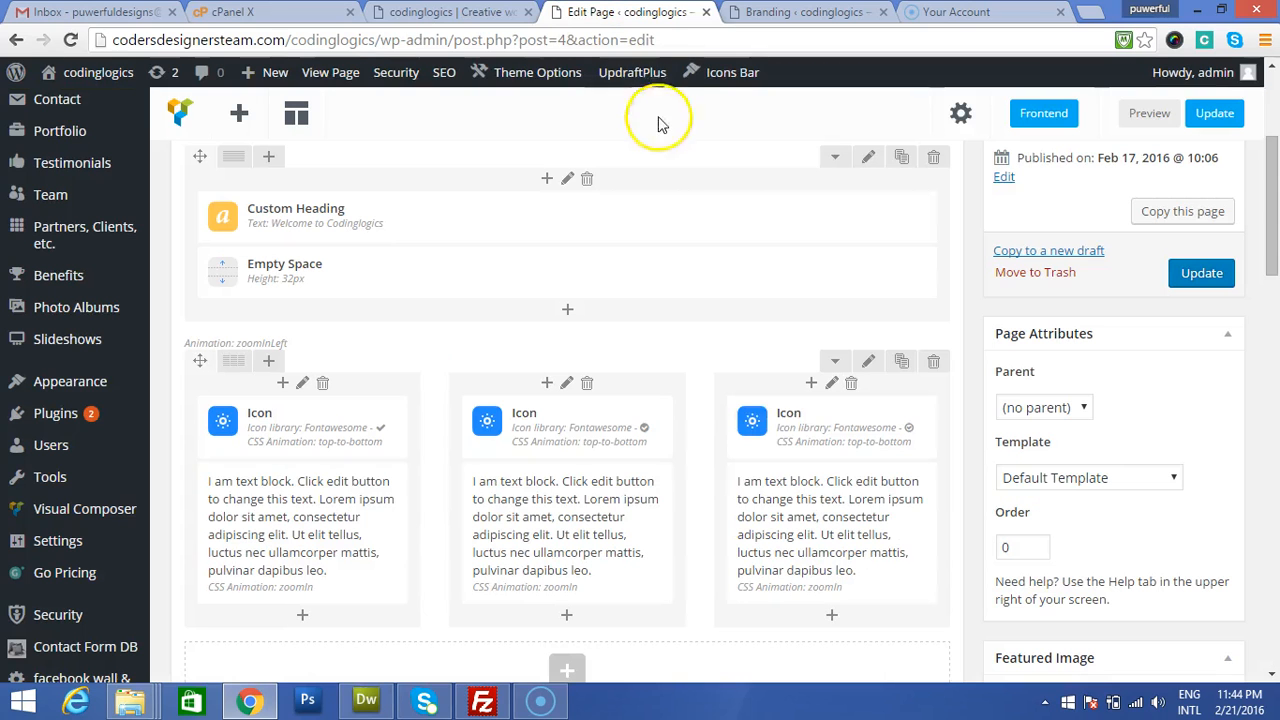
Step: Give the three-column row a Single Color background style with a light grey background color
{"action": "left_click", "coordinate": [868, 364]}
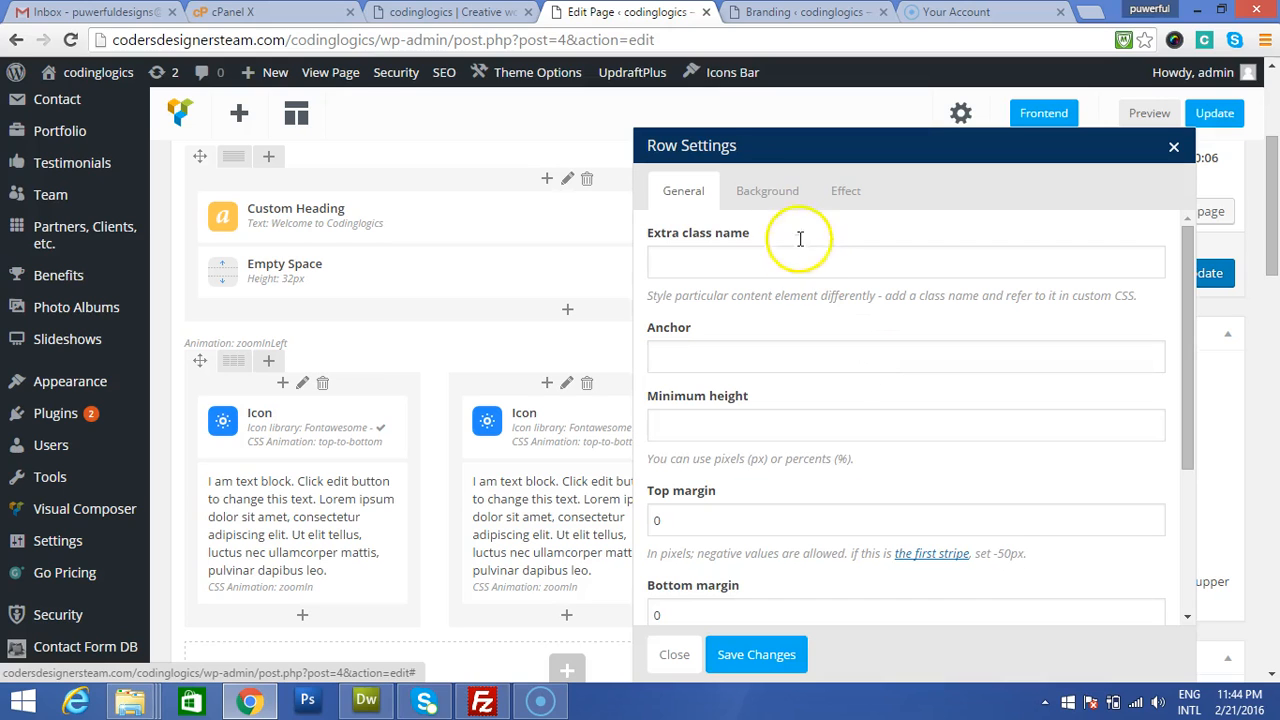
{"action": "left_click", "coordinate": [784, 198]}
{"action": "left_click", "coordinate": [728, 263]}
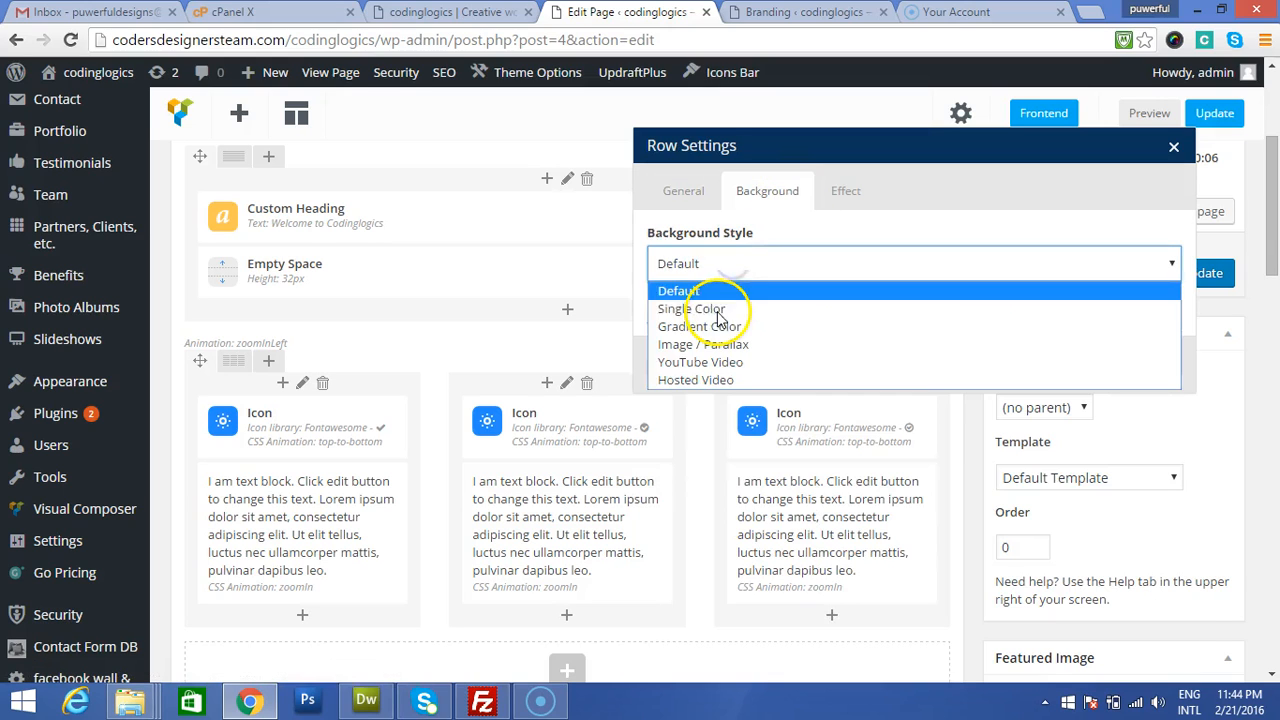
{"action": "left_click", "coordinate": [714, 312]}
{"action": "left_click", "coordinate": [667, 373]}
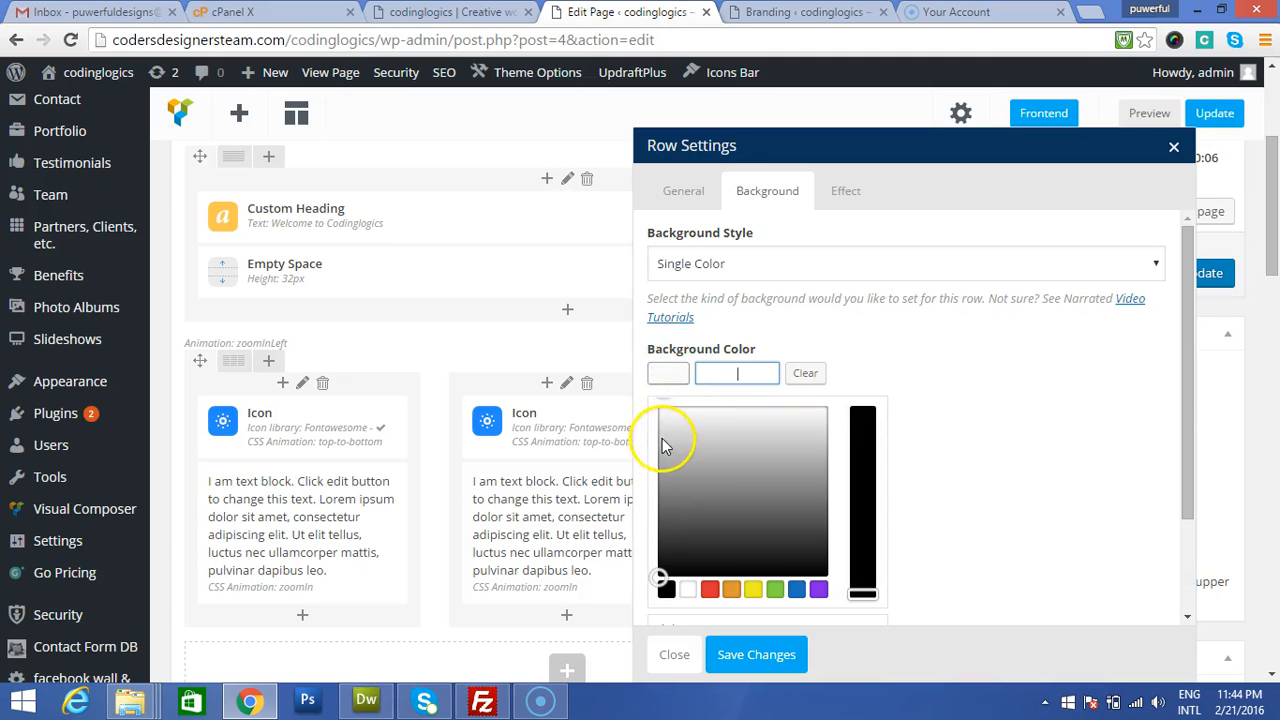
{"action": "left_click", "coordinate": [664, 433]}
{"action": "left_click", "coordinate": [955, 415]}
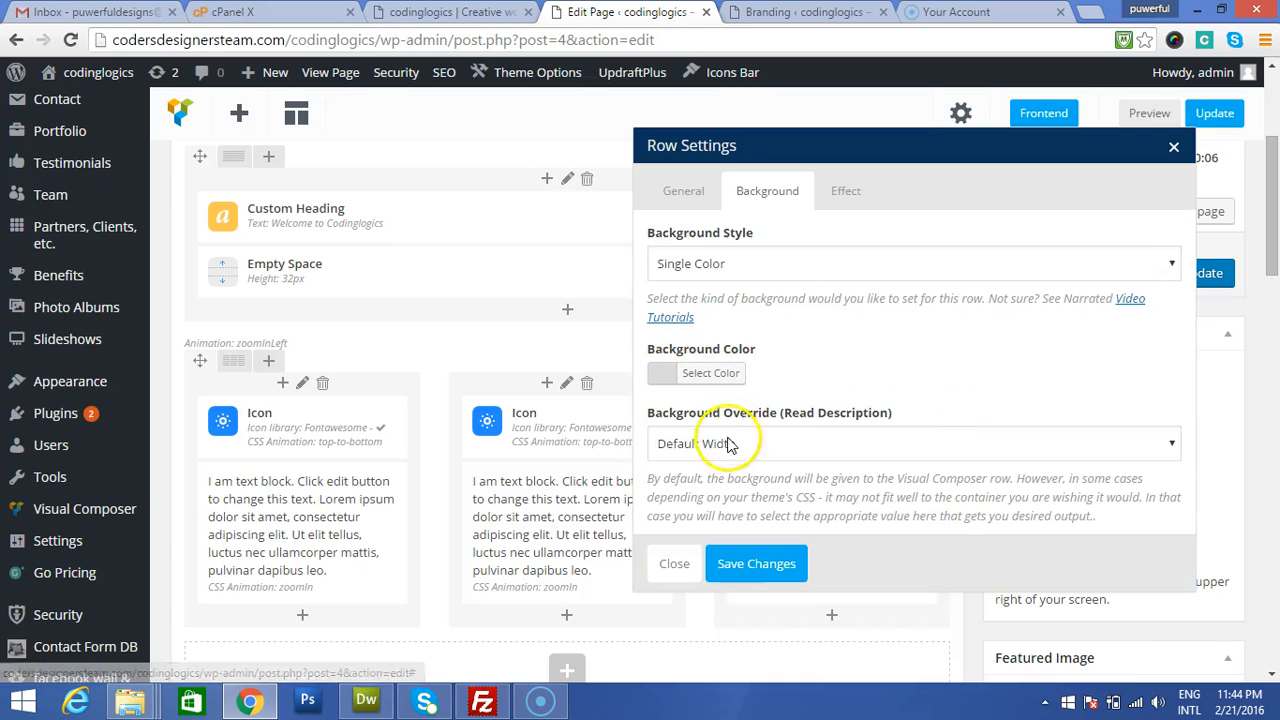
Step: Set the row's Background Override to Full Width and save the row settings
{"action": "left_click", "coordinate": [706, 445]}
{"action": "left_click", "coordinate": [730, 375]}
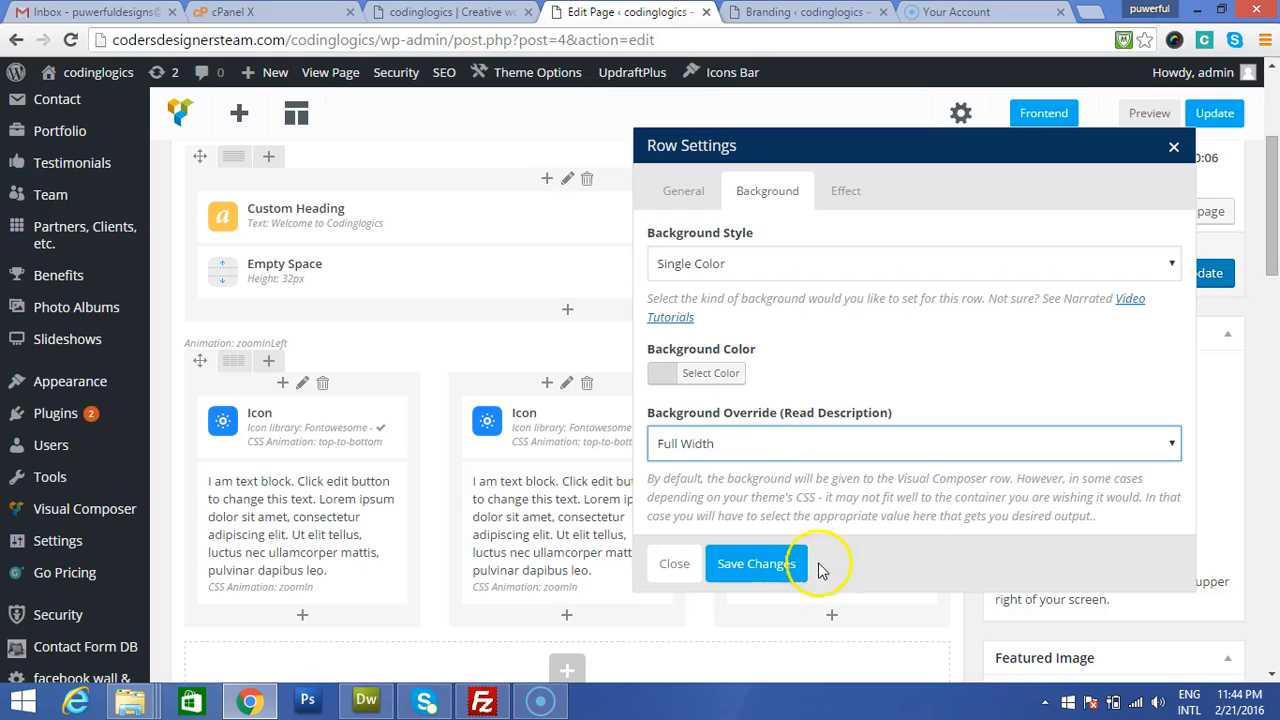
{"action": "left_click", "coordinate": [766, 568]}
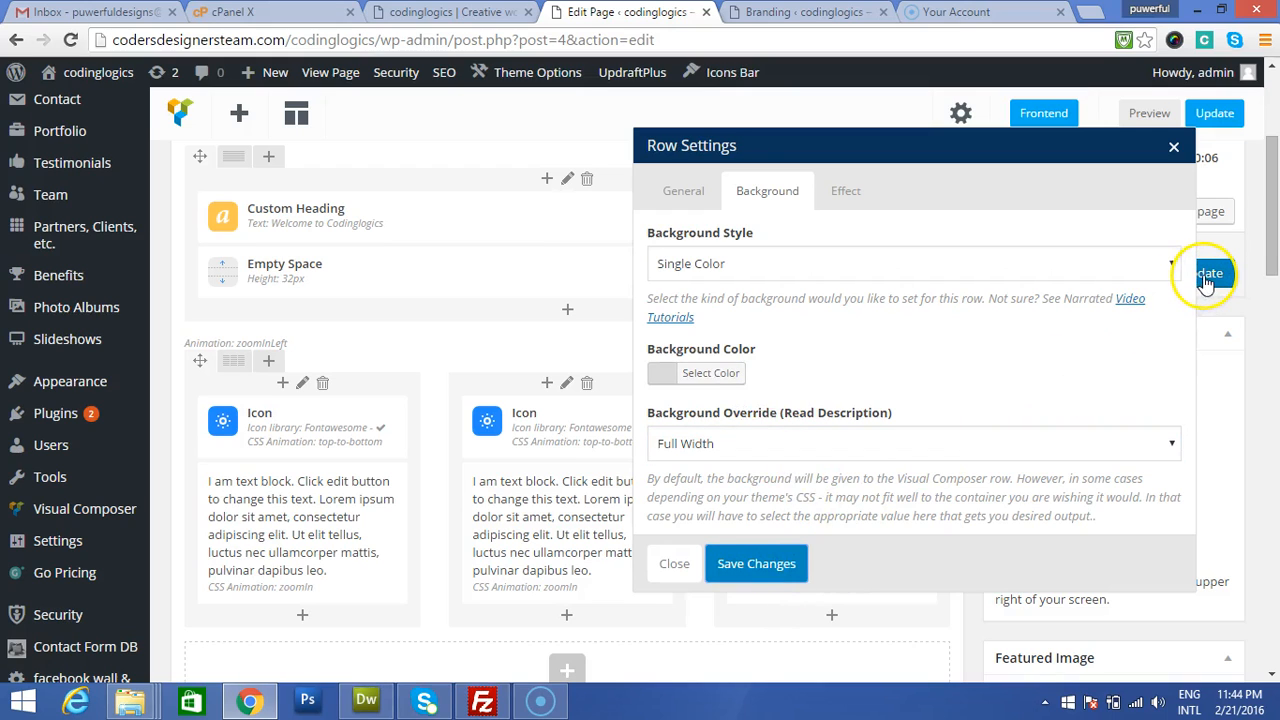
Step: Update the page and check the row's background on the live site
{"action": "left_click", "coordinate": [1203, 275]}
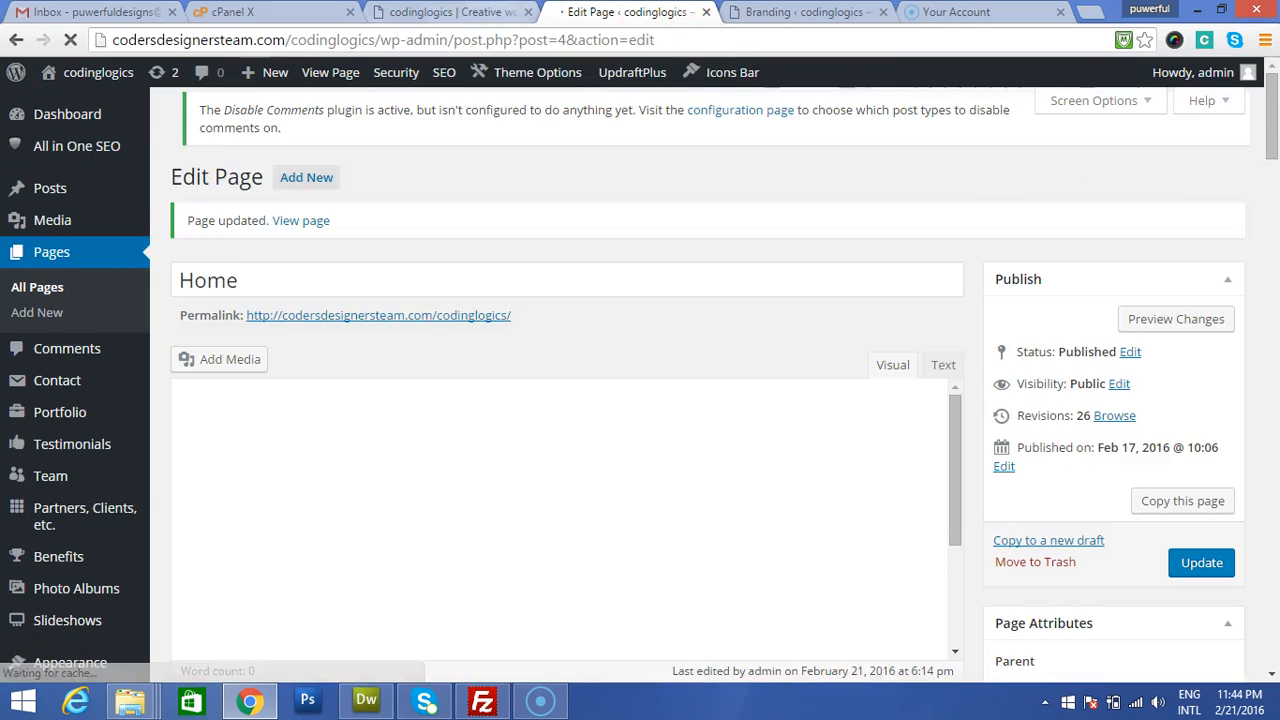
{"action": "left_click", "coordinate": [450, 12]}
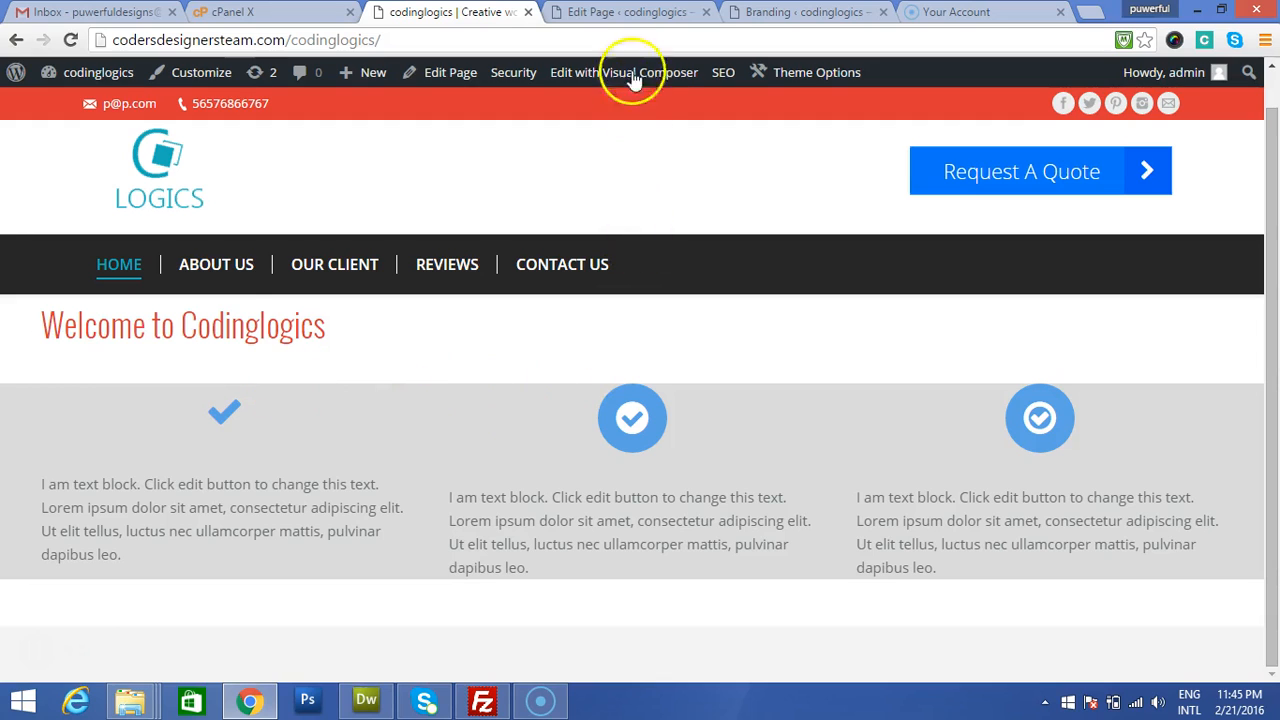
Step: Duplicate the Empty Space under the custom heading and move the copy above the first column's icon
{"action": "left_click", "coordinate": [632, 13]}
{"action": "scroll", "coordinate": [480, 387], "scroll_direction": "down", "scroll_amount": 2}
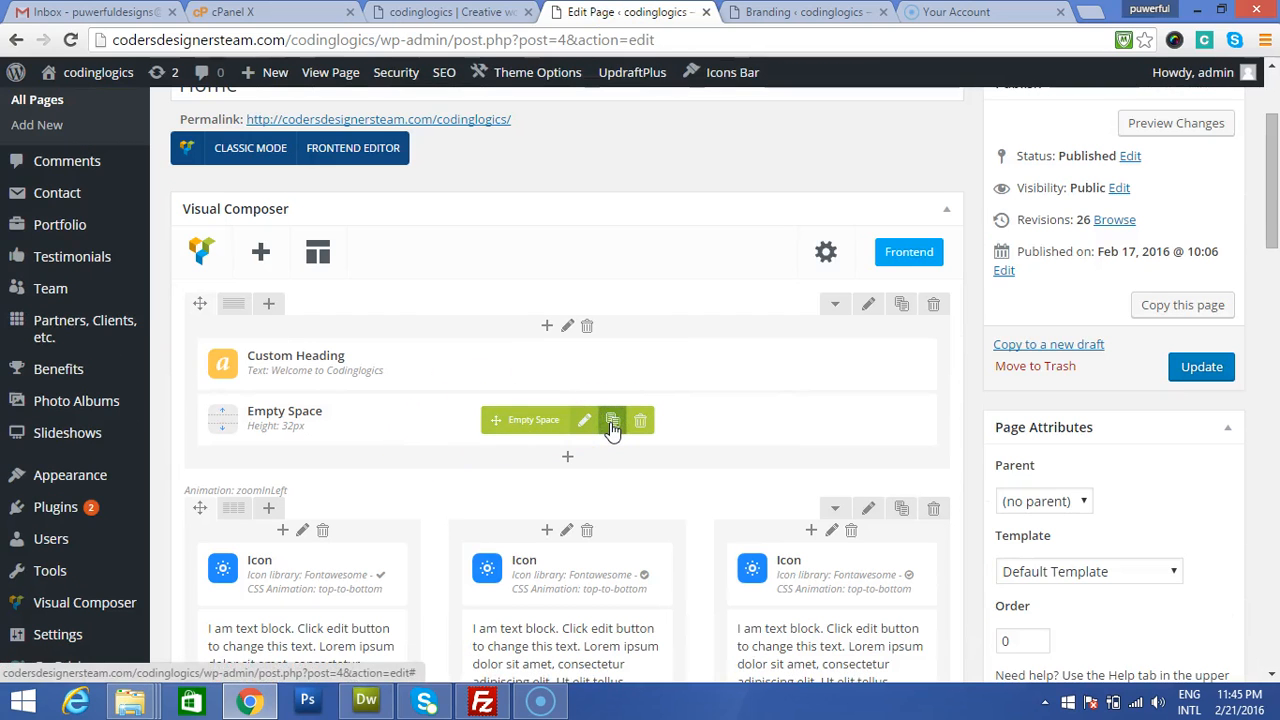
{"action": "left_click", "coordinate": [612, 428]}
{"action": "scroll", "coordinate": [610, 422], "scroll_direction": "down", "scroll_amount": 2}
{"action": "left_click_drag", "start_coordinate": [459, 389], "coordinate": [290, 449]}
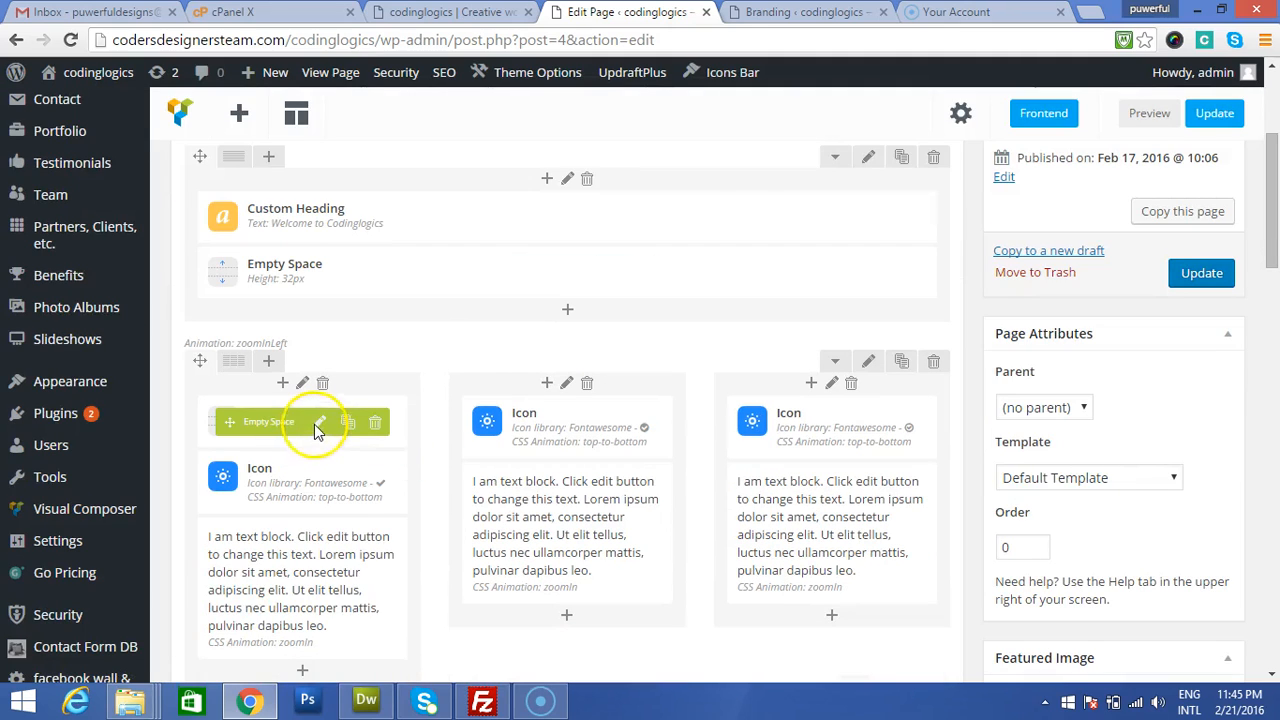
Step: Set the first column's Empty Space height to 16px and place copies of it above the icons in the other two columns
{"action": "left_click", "coordinate": [318, 424]}
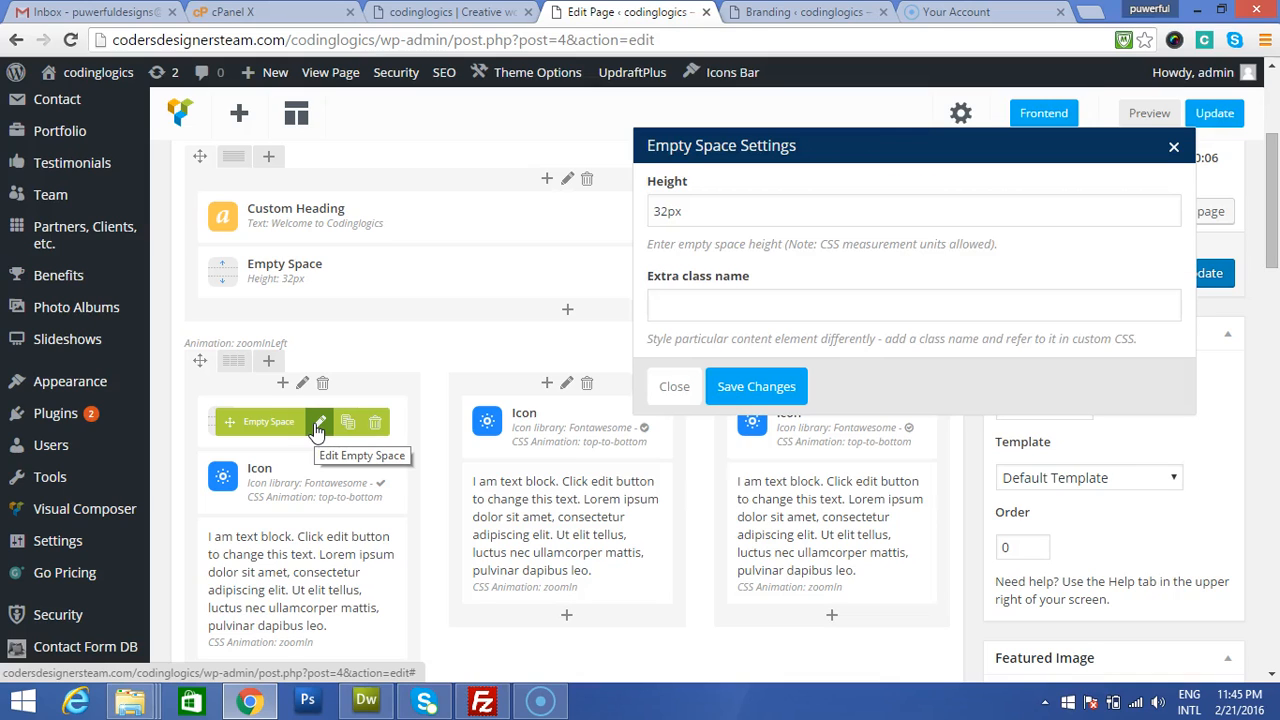
{"action": "left_click", "coordinate": [665, 210]}
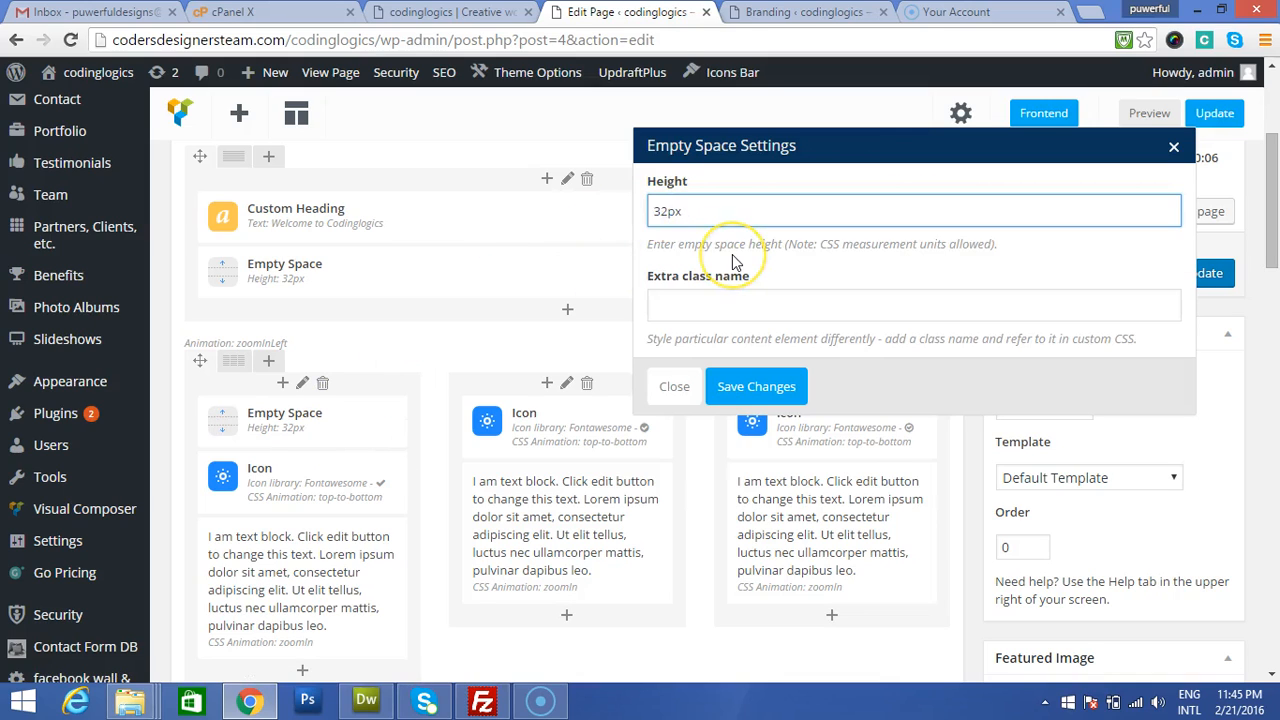
{"action": "type", "text": "16"}
{"action": "left_click", "coordinate": [757, 386]}
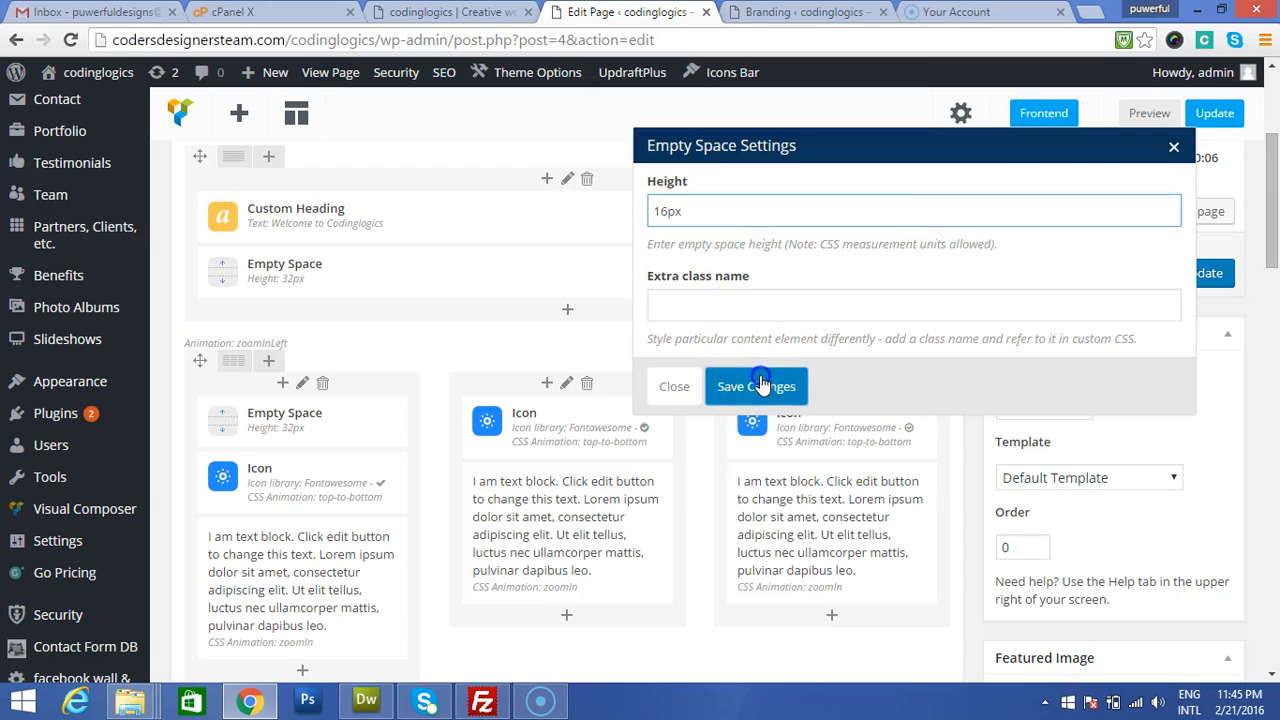
{"action": "left_click", "coordinate": [351, 423]}
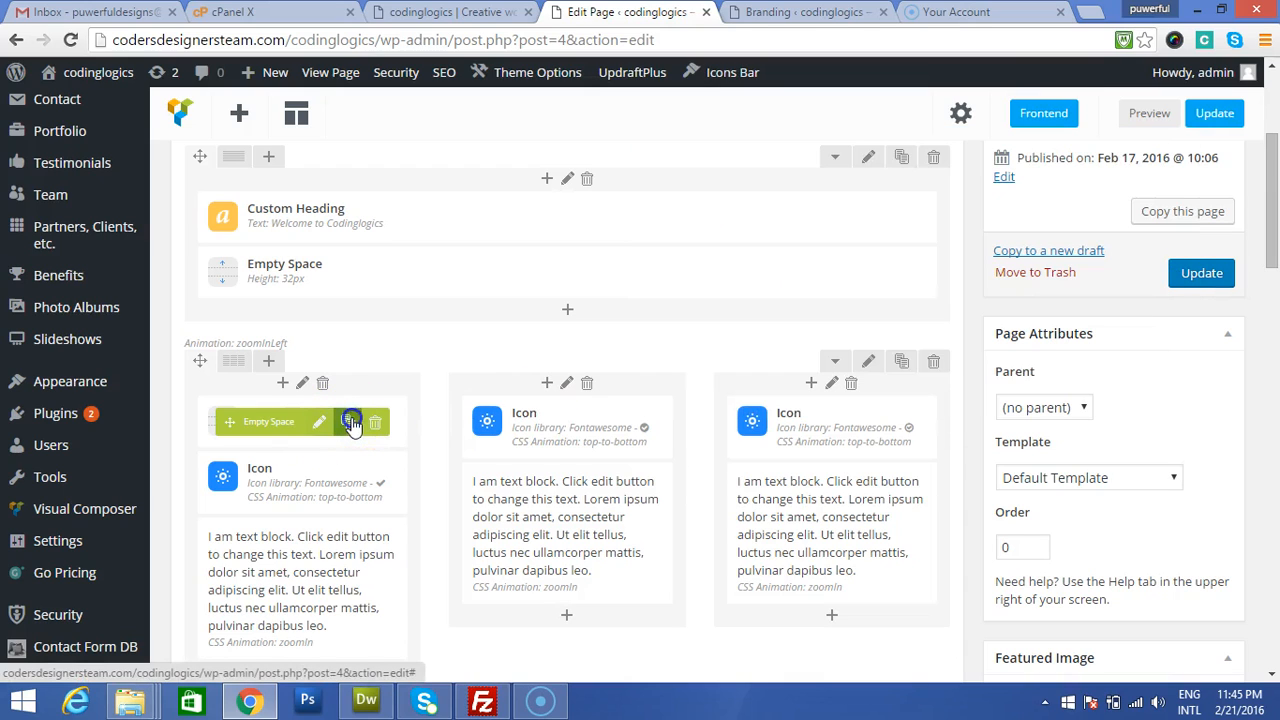
{"action": "left_click_drag", "start_coordinate": [278, 477], "coordinate": [812, 426]}
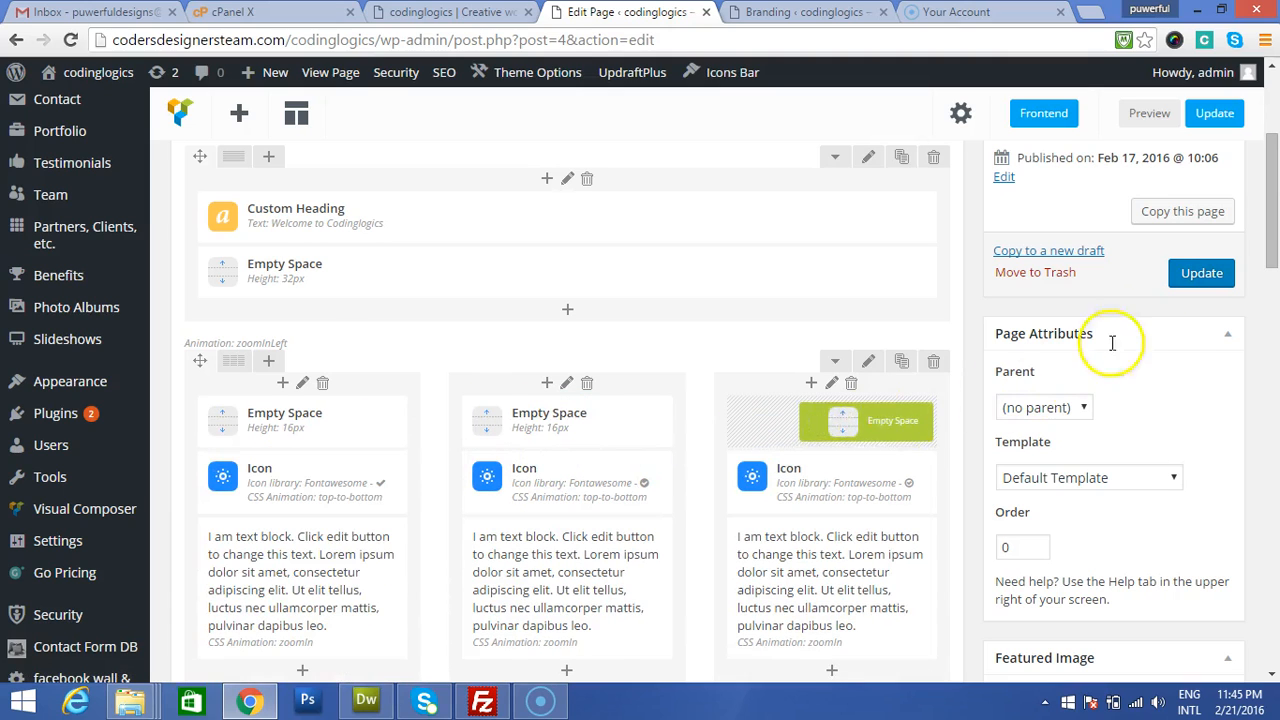
Step: Update the page and check the spacing above the three icons on the live site
{"action": "left_click", "coordinate": [1201, 275]}
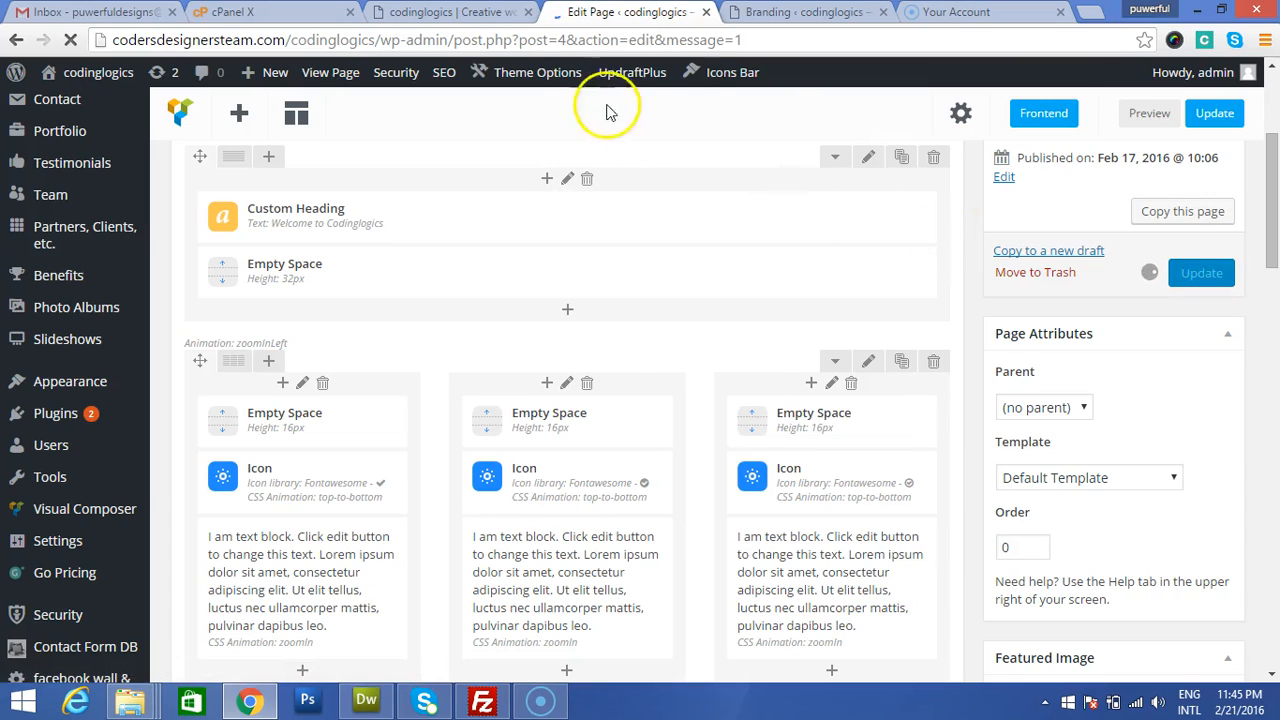
{"action": "left_click", "coordinate": [480, 12]}
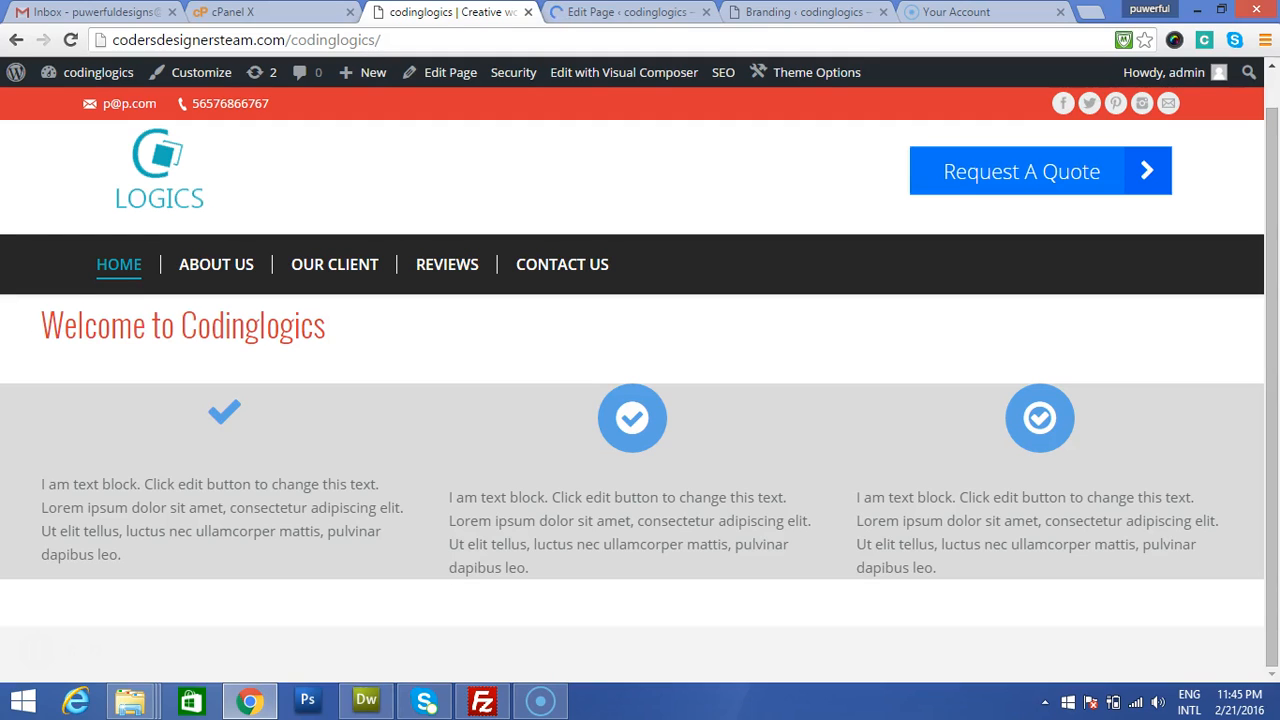
{"action": "key", "text": "F5"}
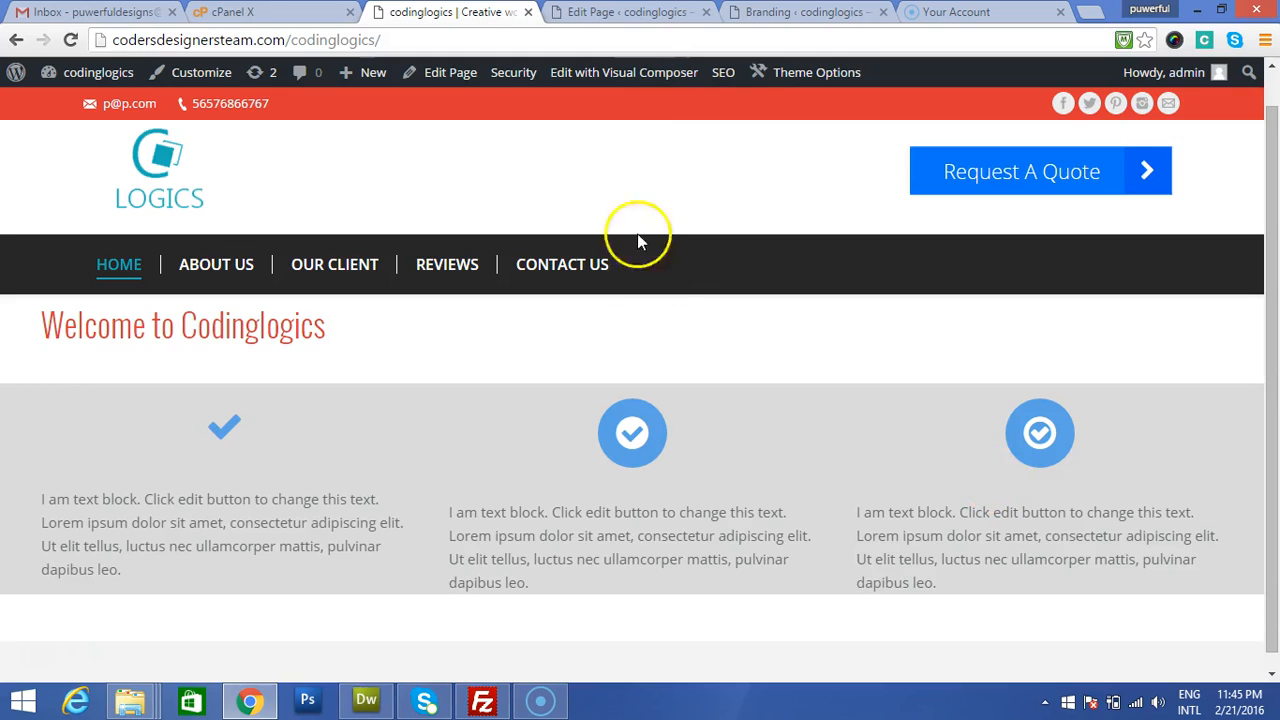
Step: Change the three-column icon row to a layout of two equal columns
{"action": "key", "text": "ctrl+Tab"}
{"action": "scroll", "coordinate": [337, 371], "scroll_direction": "down", "scroll_amount": 3}
{"action": "left_click_drag", "start_coordinate": [318, 410], "coordinate": [268, 278]}
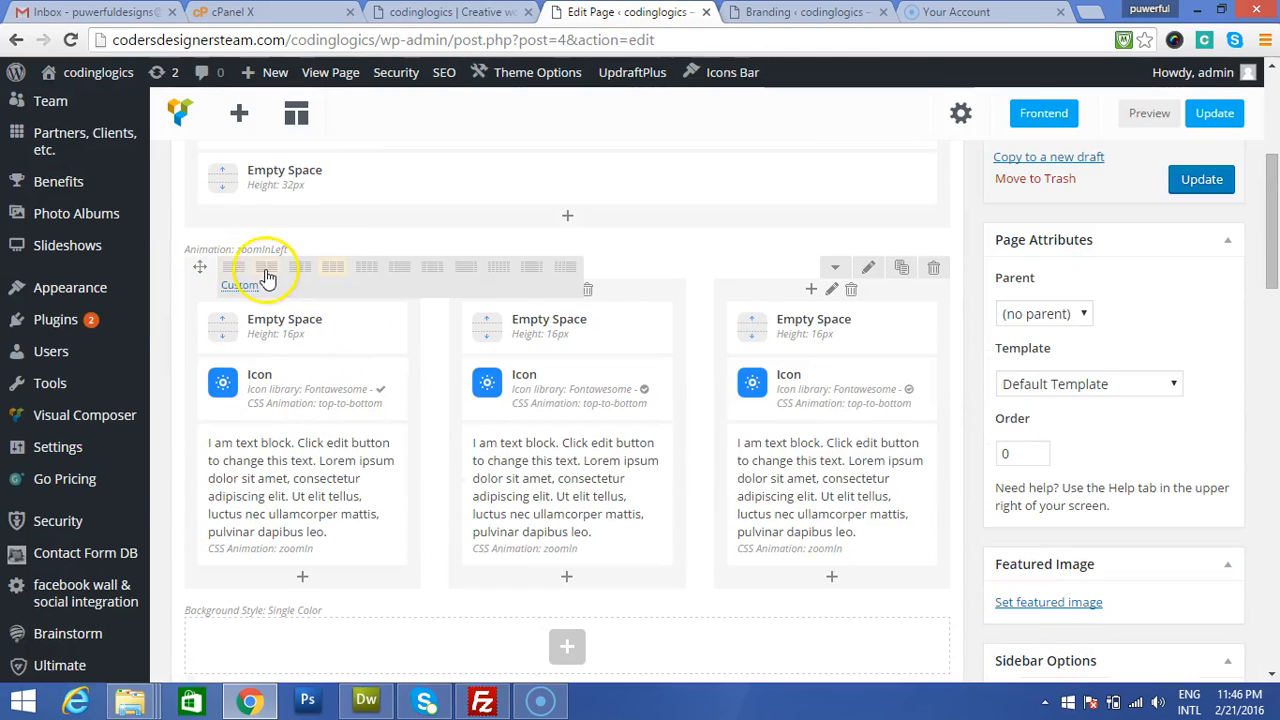
{"action": "left_click", "coordinate": [272, 276]}
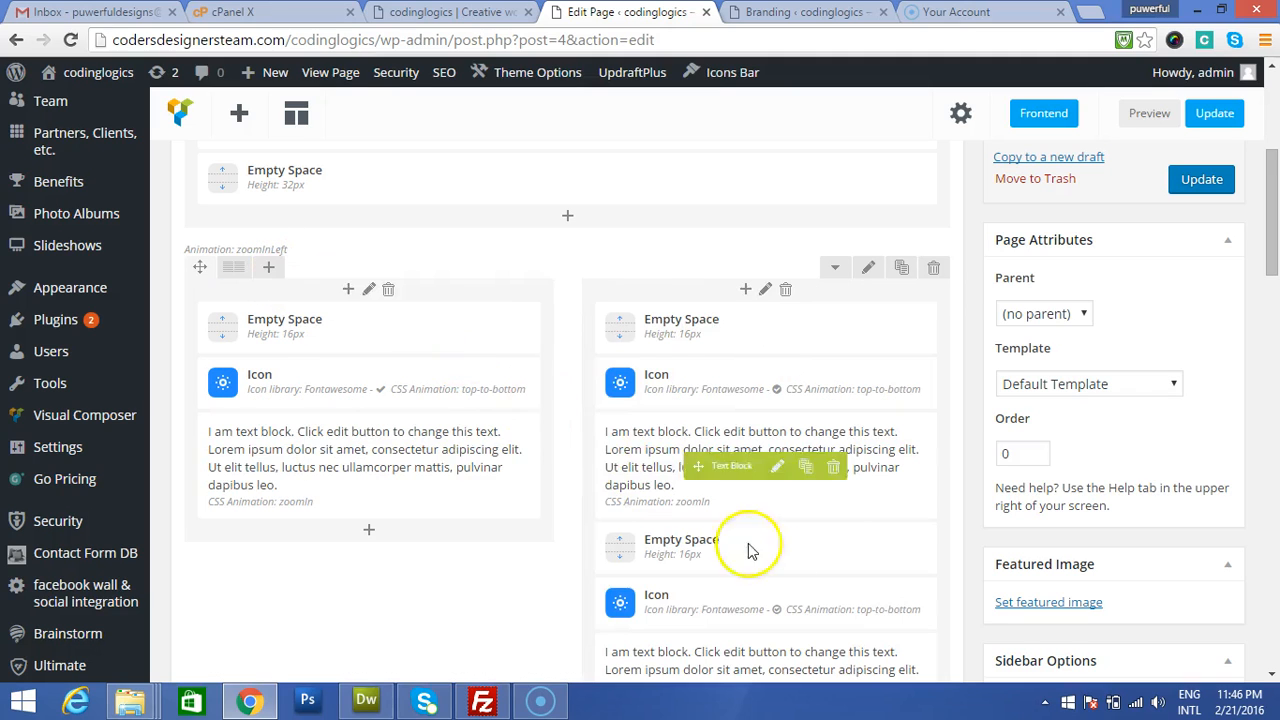
Step: Delete the upper text block, icon and one Empty Space from the second column, leaving one set of elements
{"action": "scroll", "coordinate": [843, 557], "scroll_direction": "down", "scroll_amount": 2}
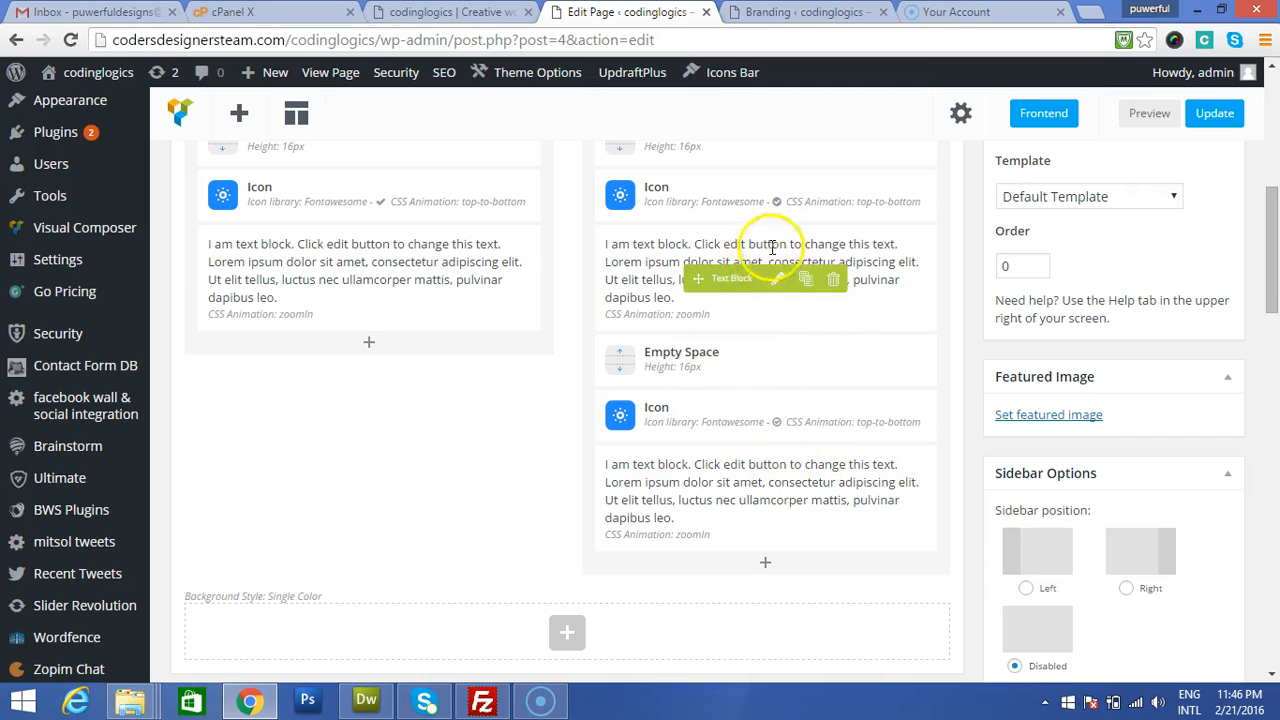
{"action": "left_click", "coordinate": [833, 278]}
{"action": "left_click", "coordinate": [727, 190]}
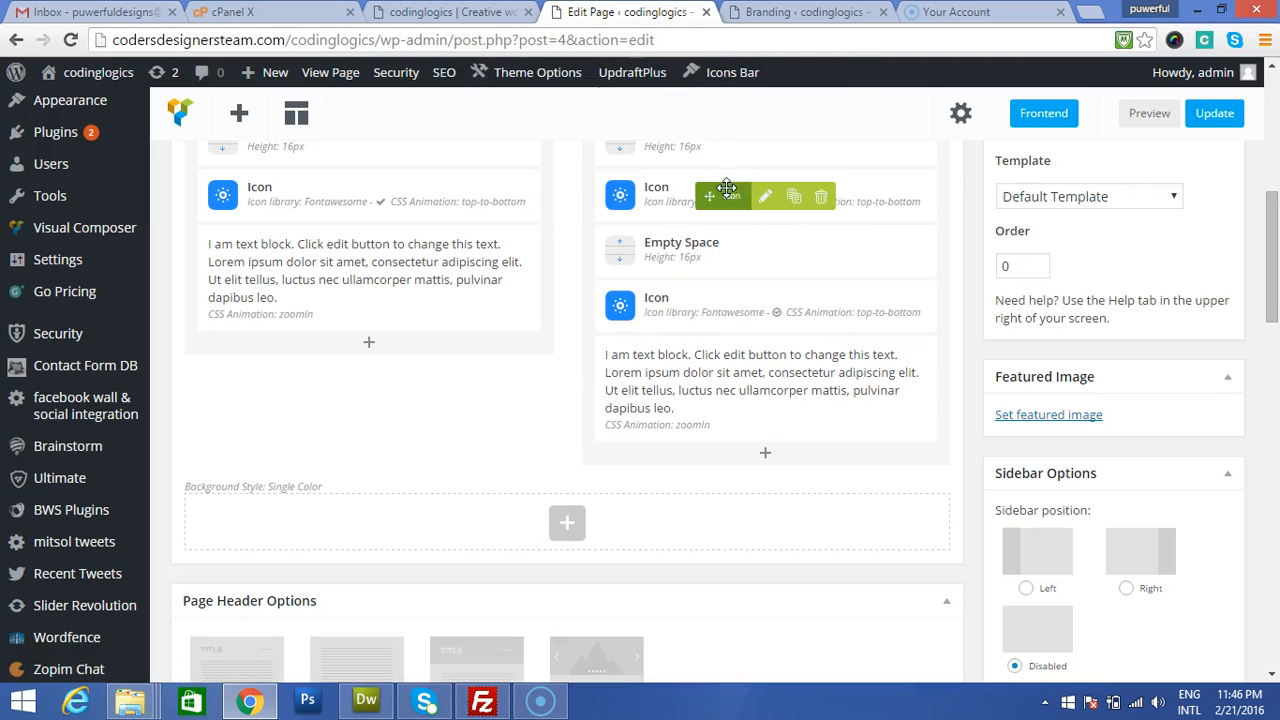
{"action": "left_click", "coordinate": [830, 196]}
{"action": "left_click", "coordinate": [714, 186]}
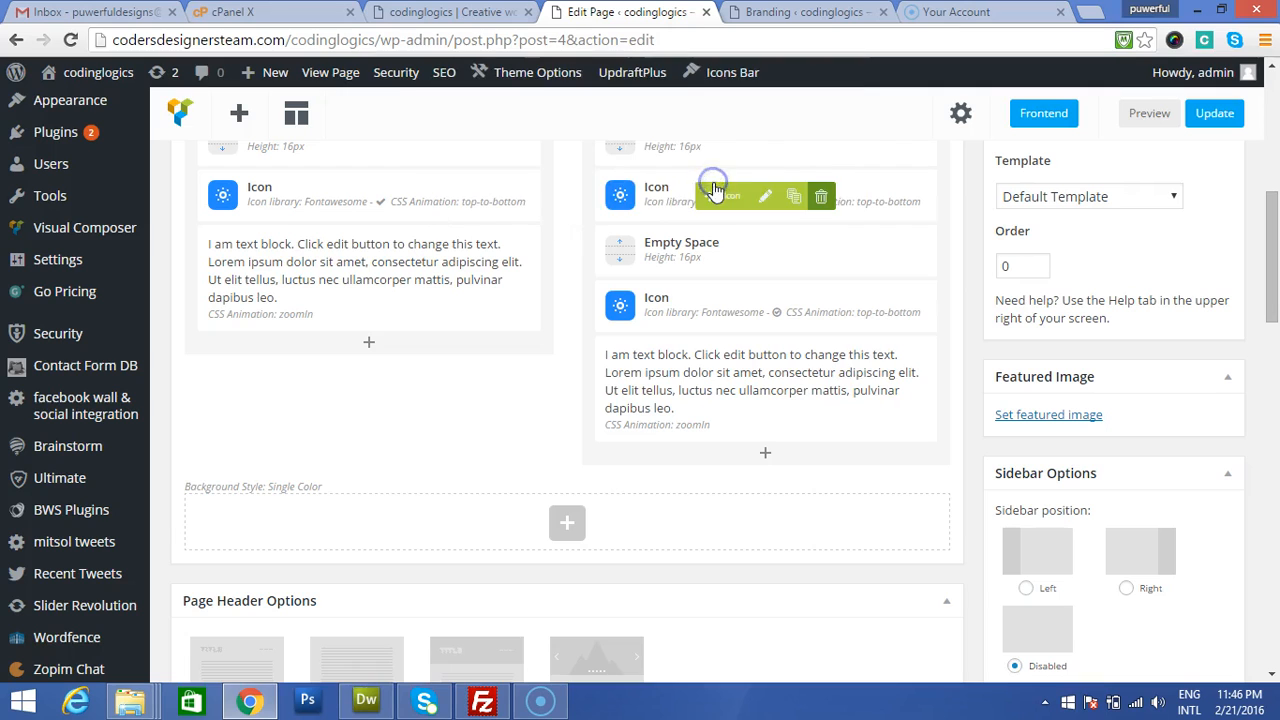
{"action": "scroll", "coordinate": [718, 256], "scroll_direction": "up", "scroll_amount": 1}
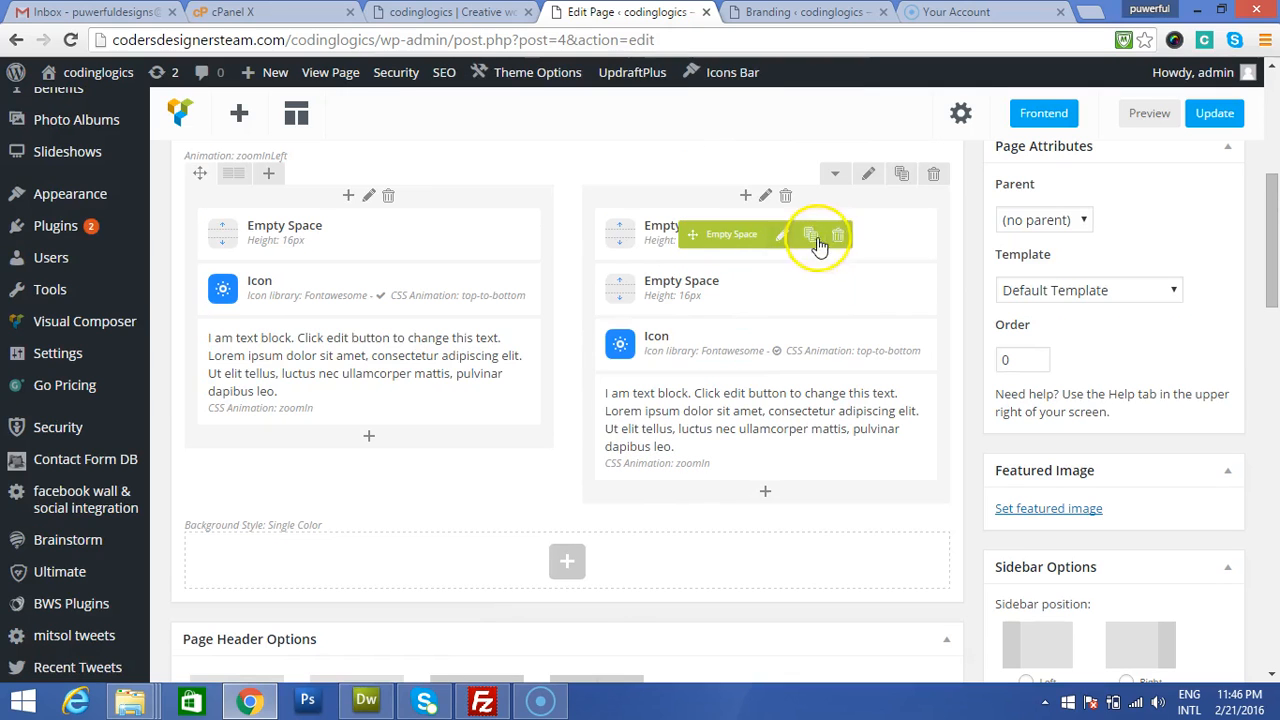
{"action": "left_click", "coordinate": [833, 236]}
{"action": "left_click", "coordinate": [717, 184]}
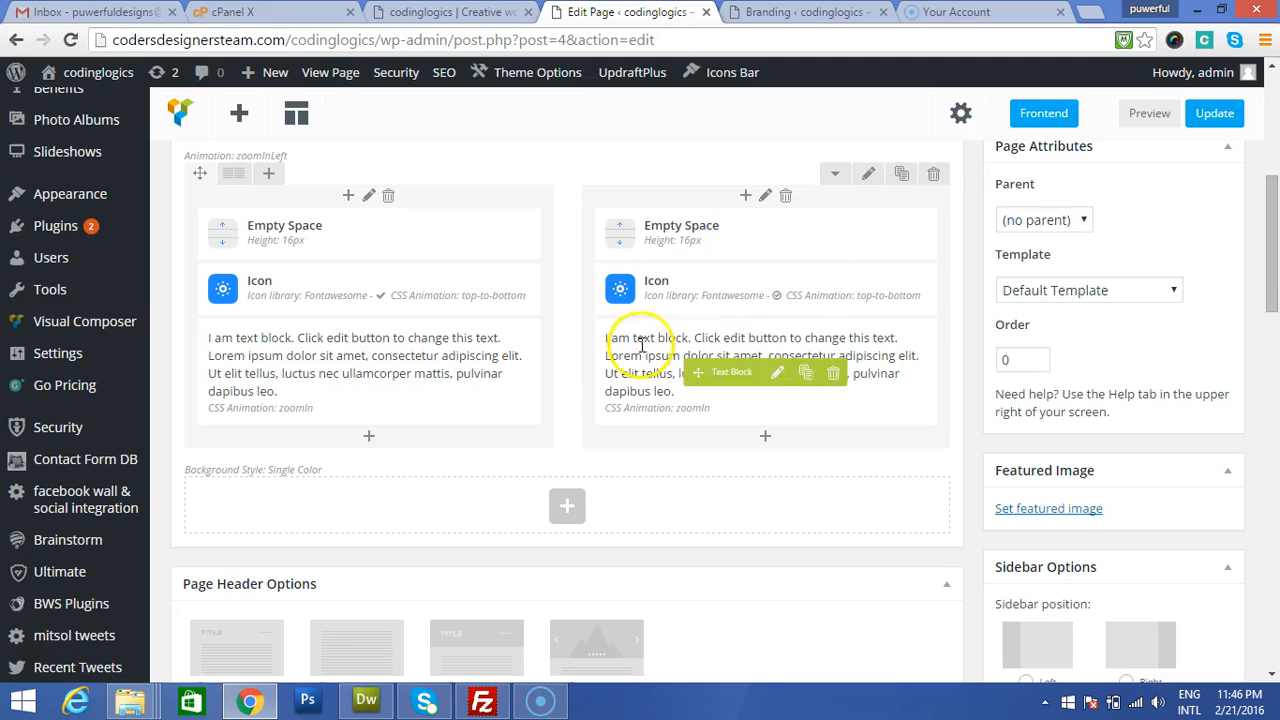
Step: Update the page and check the two-column row on the live site
{"action": "scroll", "coordinate": [866, 294], "scroll_direction": "up", "scroll_amount": 3}
{"action": "left_click", "coordinate": [1206, 368]}
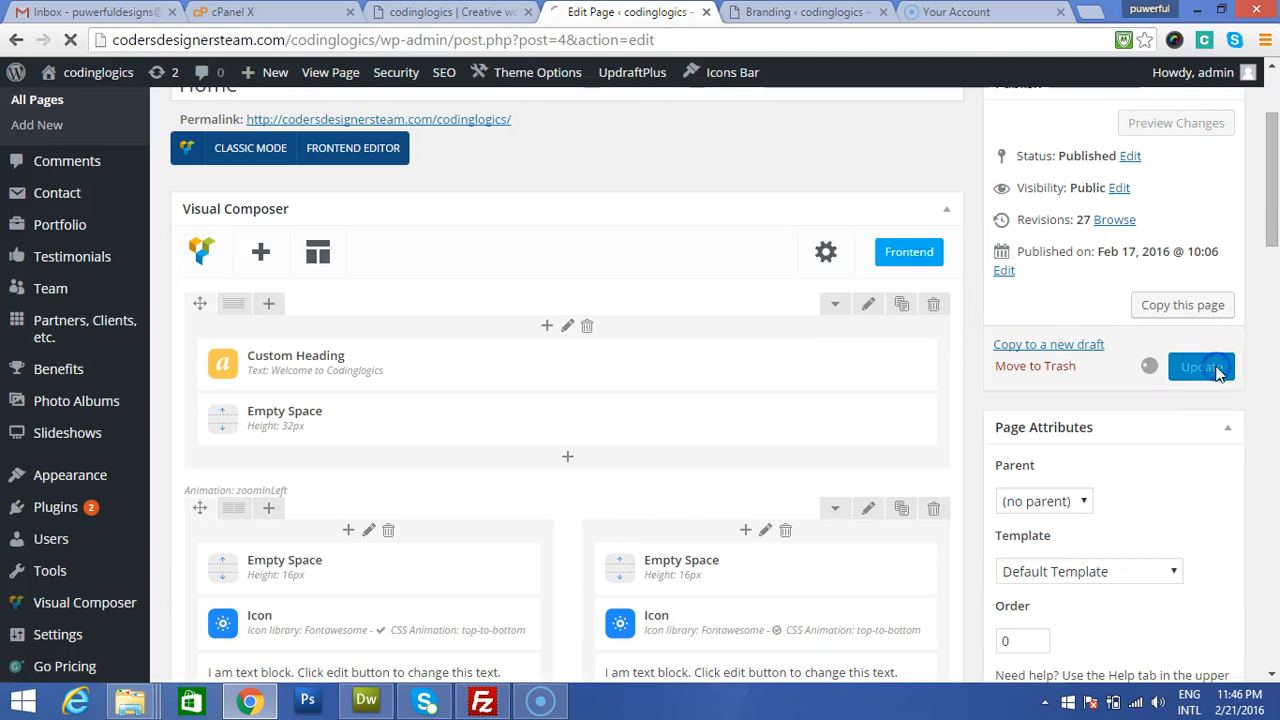
{"action": "left_click", "coordinate": [500, 18]}
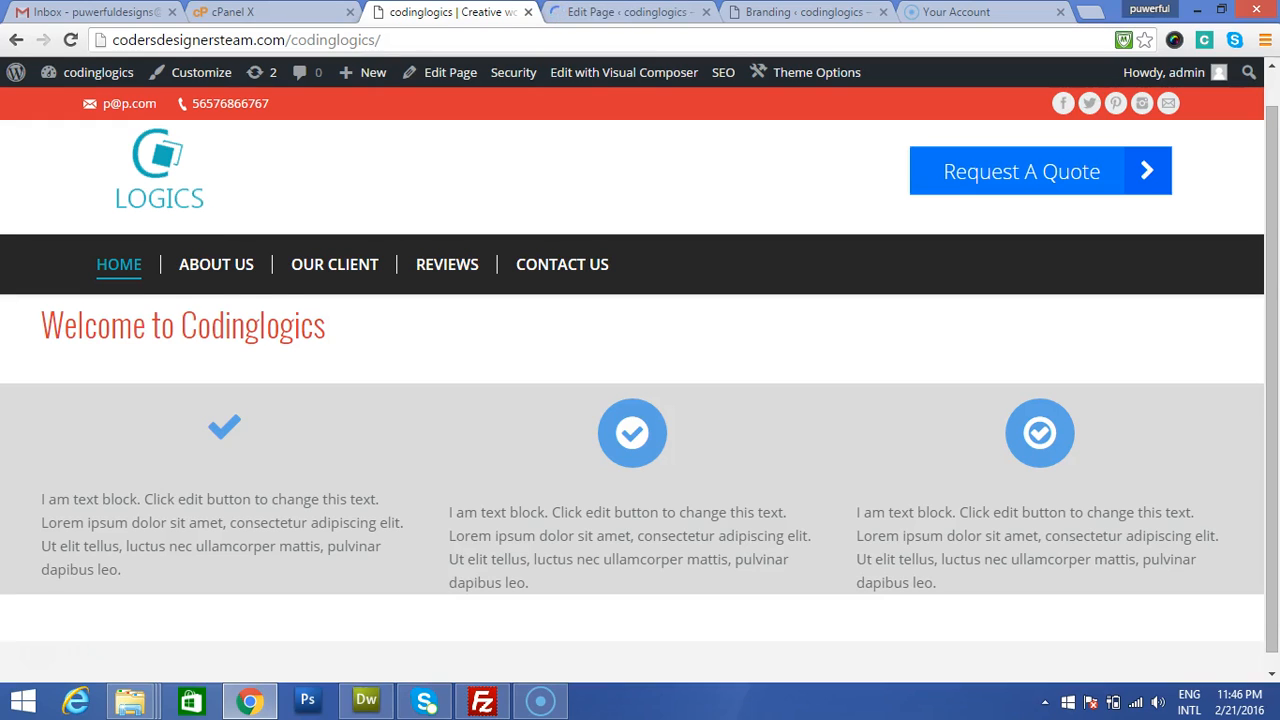
{"action": "key", "text": "F5"}
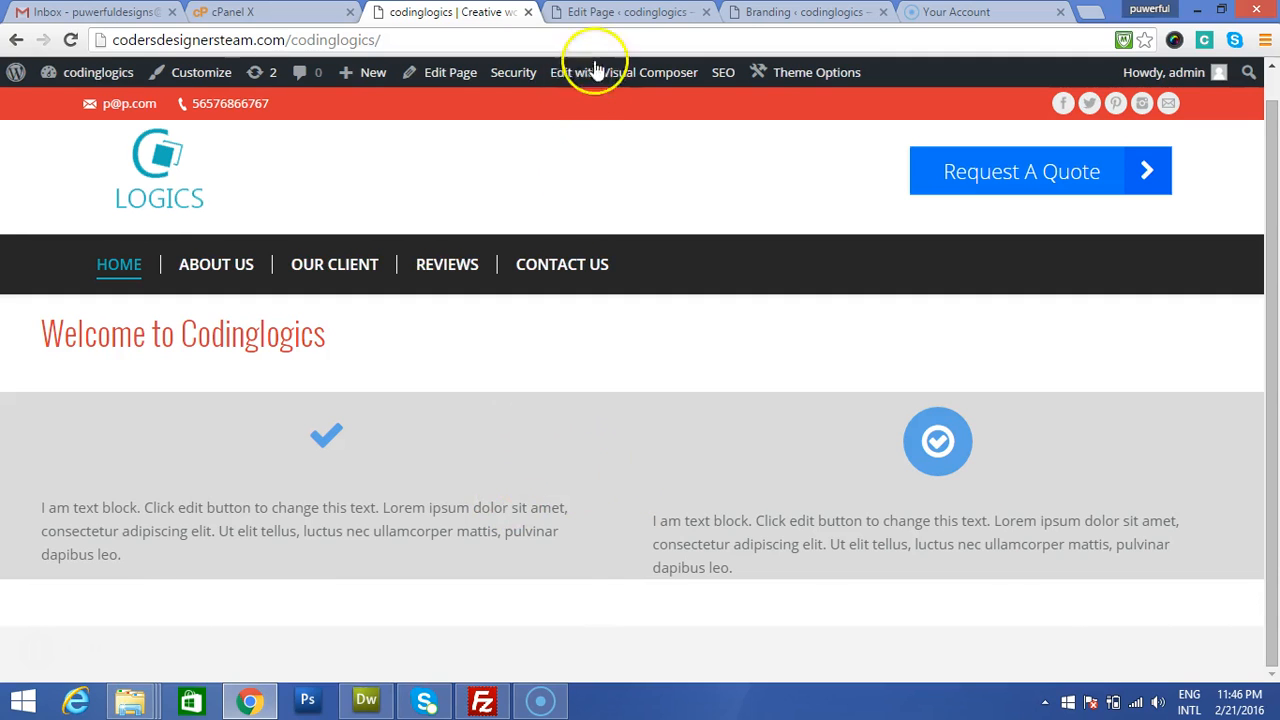
Step: Replace the first column's icon with a duplicate of the second column's icon, placed between the Empty Space and text block
{"action": "left_click", "coordinate": [610, 14]}
{"action": "scroll", "coordinate": [471, 349], "scroll_direction": "down", "scroll_amount": 3}
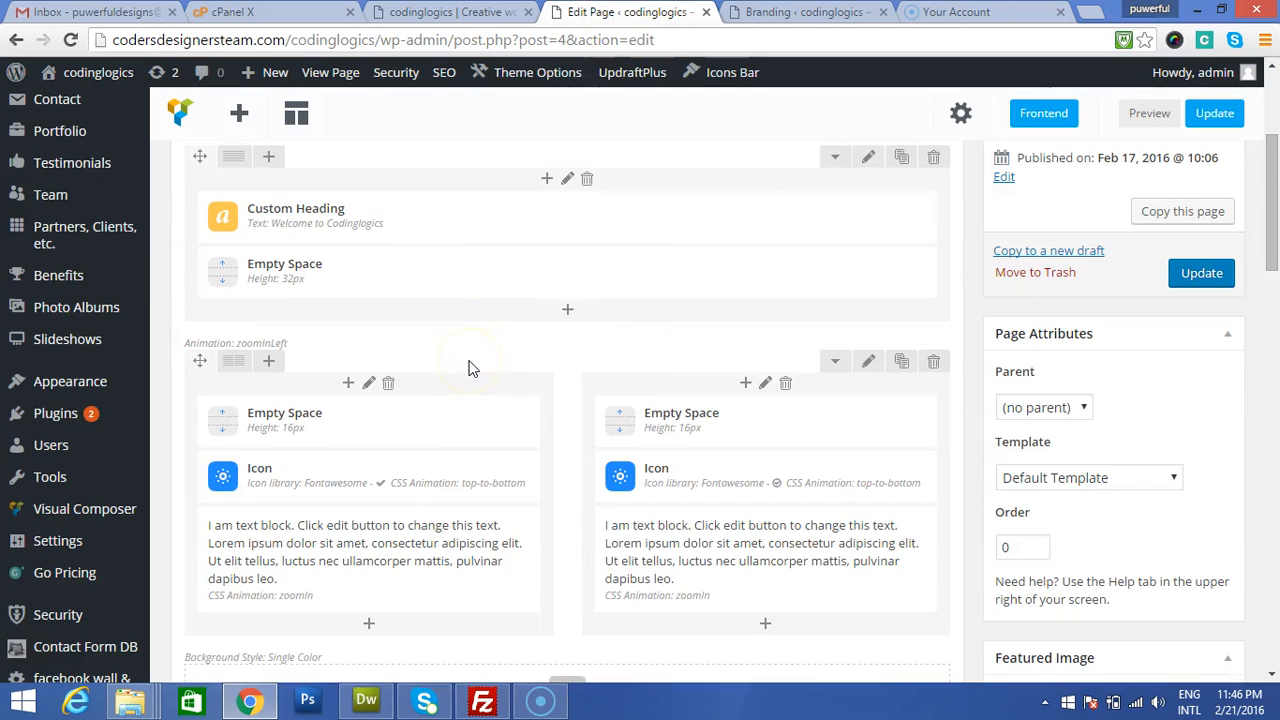
{"action": "scroll", "coordinate": [471, 369], "scroll_direction": "down", "scroll_amount": 1}
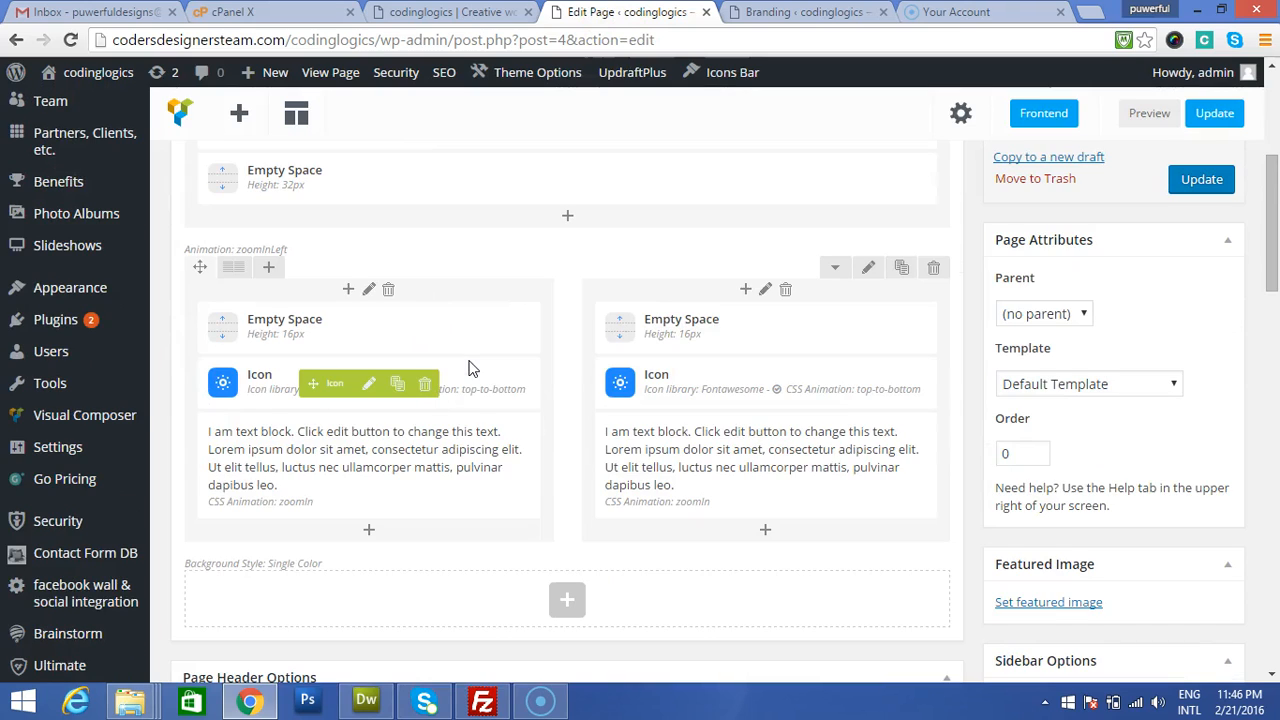
{"action": "left_click", "coordinate": [370, 385]}
{"action": "left_click", "coordinate": [425, 384]}
{"action": "left_click", "coordinate": [716, 186]}
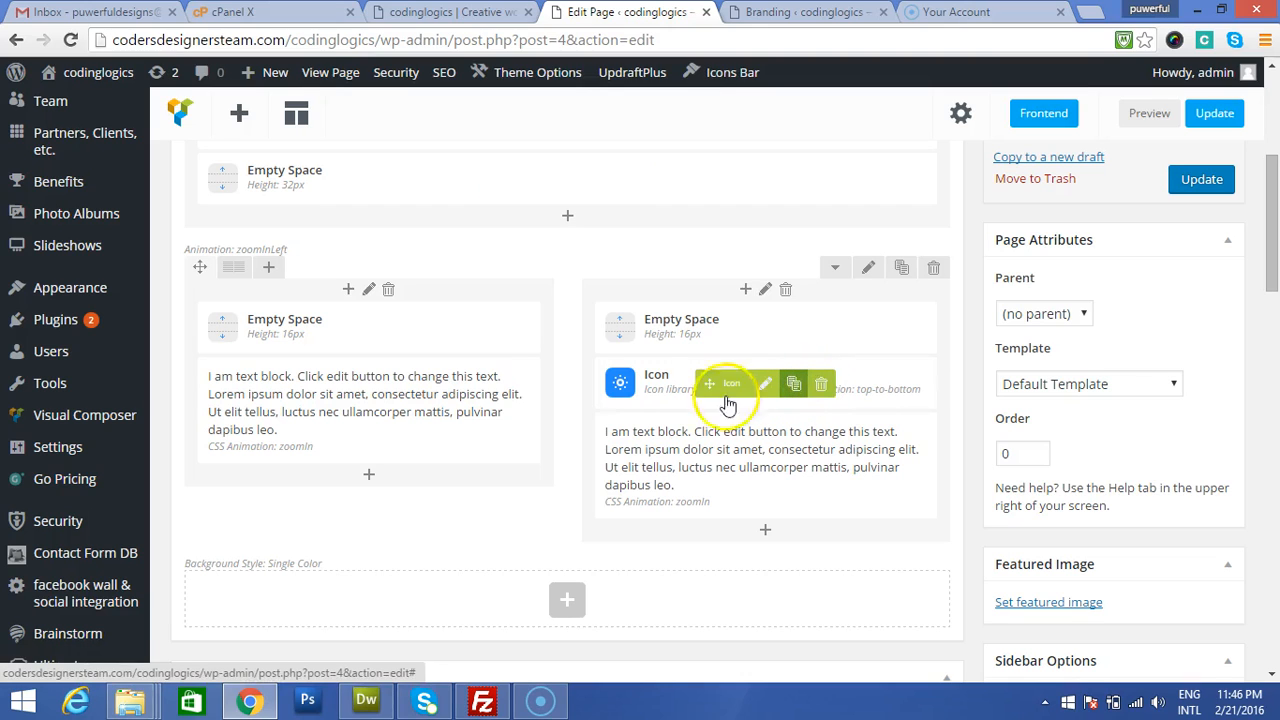
{"action": "mouse_move", "coordinate": [680, 432]}
{"action": "left_mouse_down"}
{"action": "mouse_move", "coordinate": [428, 354]}
{"action": "mouse_move", "coordinate": [338, 356]}
{"action": "mouse_move", "coordinate": [340, 398]}
{"action": "left_mouse_up"}
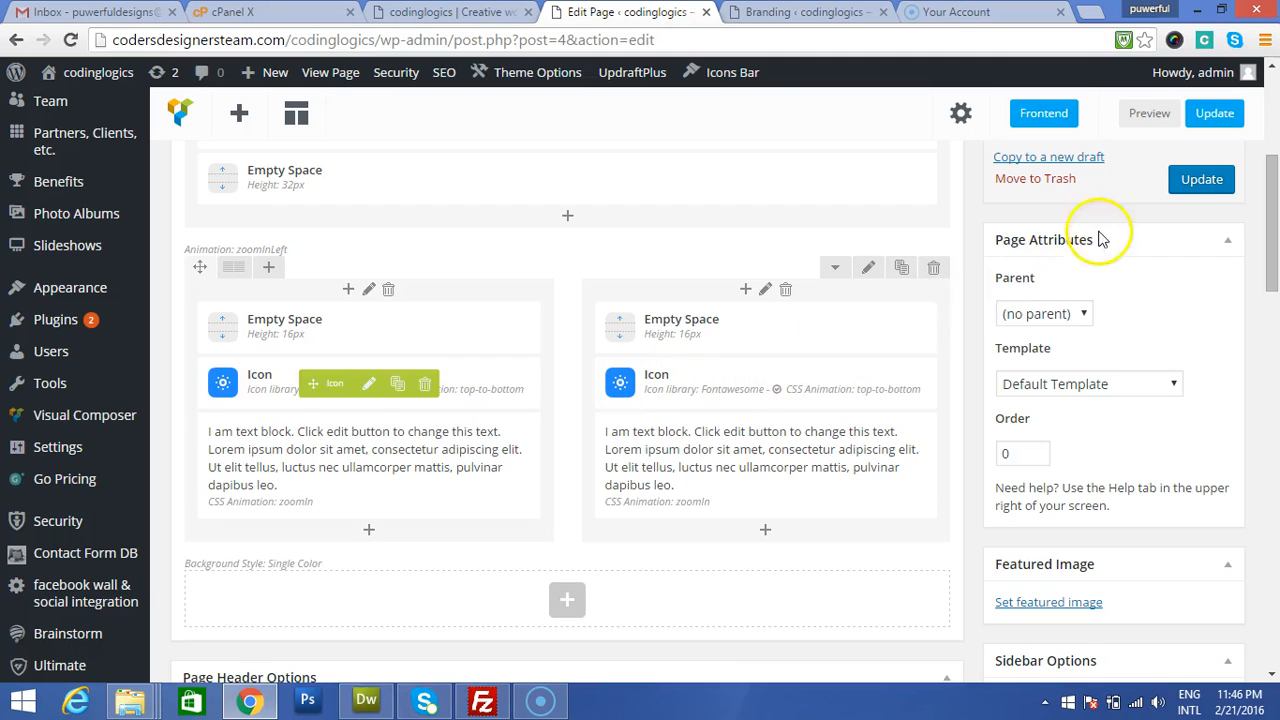
Step: Update the page and check the matching icons on the live site
{"action": "left_click", "coordinate": [1201, 179]}
{"action": "left_click", "coordinate": [450, 12]}
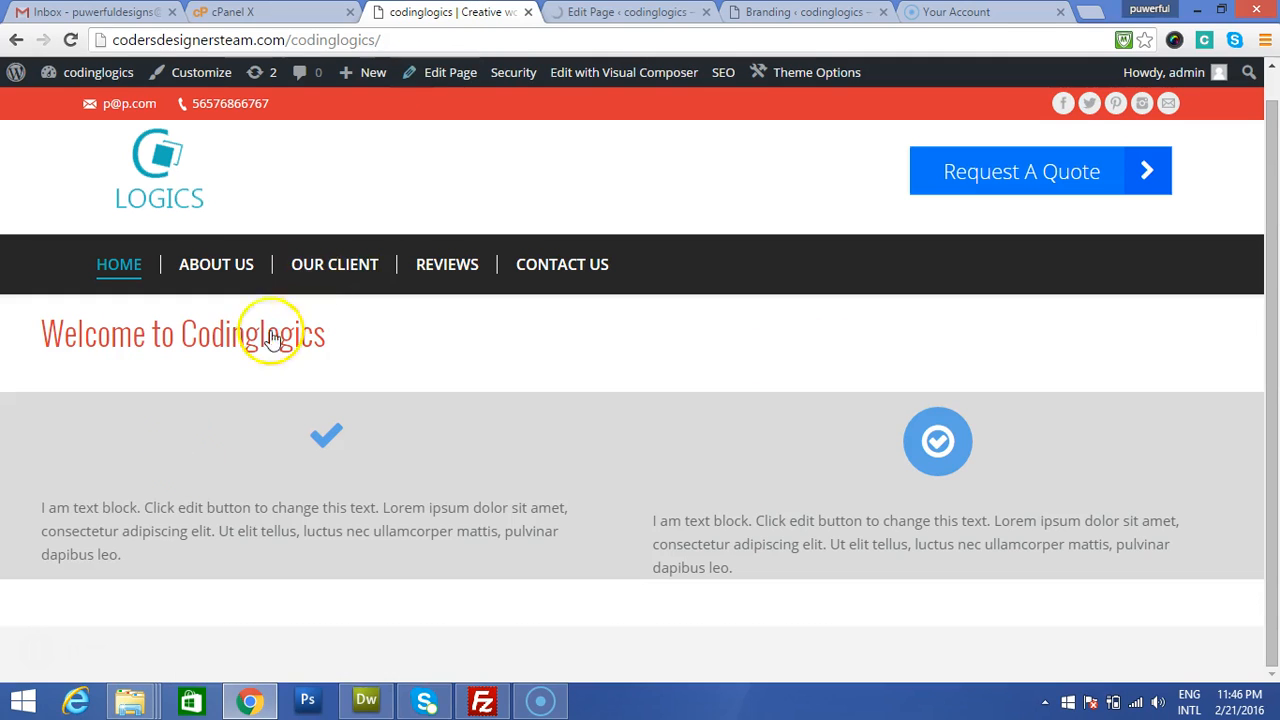
{"action": "left_click_drag", "start_coordinate": [104, 506], "coordinate": [251, 557]}
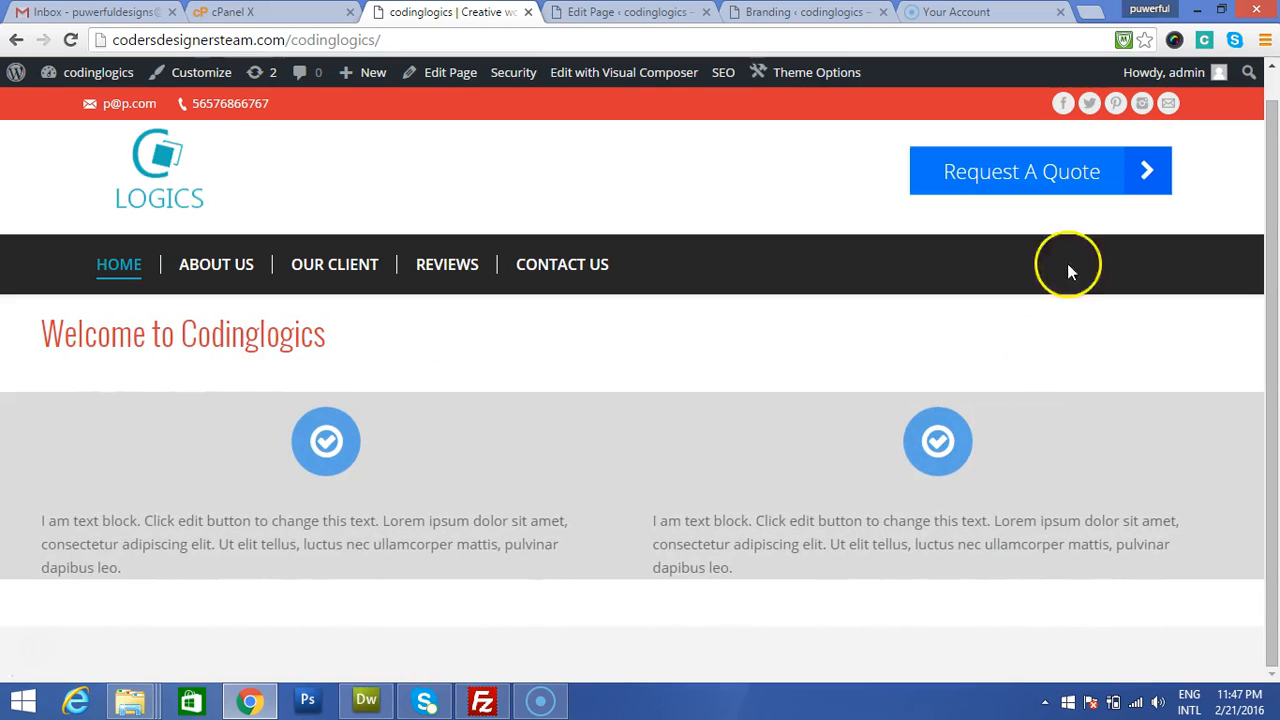
Step: Check the live page's responsive layout in a narrow browser window, restore full size and examine the first column's text
{"action": "left_click", "coordinate": [1236, 11]}
{"action": "scroll", "coordinate": [928, 401], "scroll_direction": "down", "scroll_amount": 1}
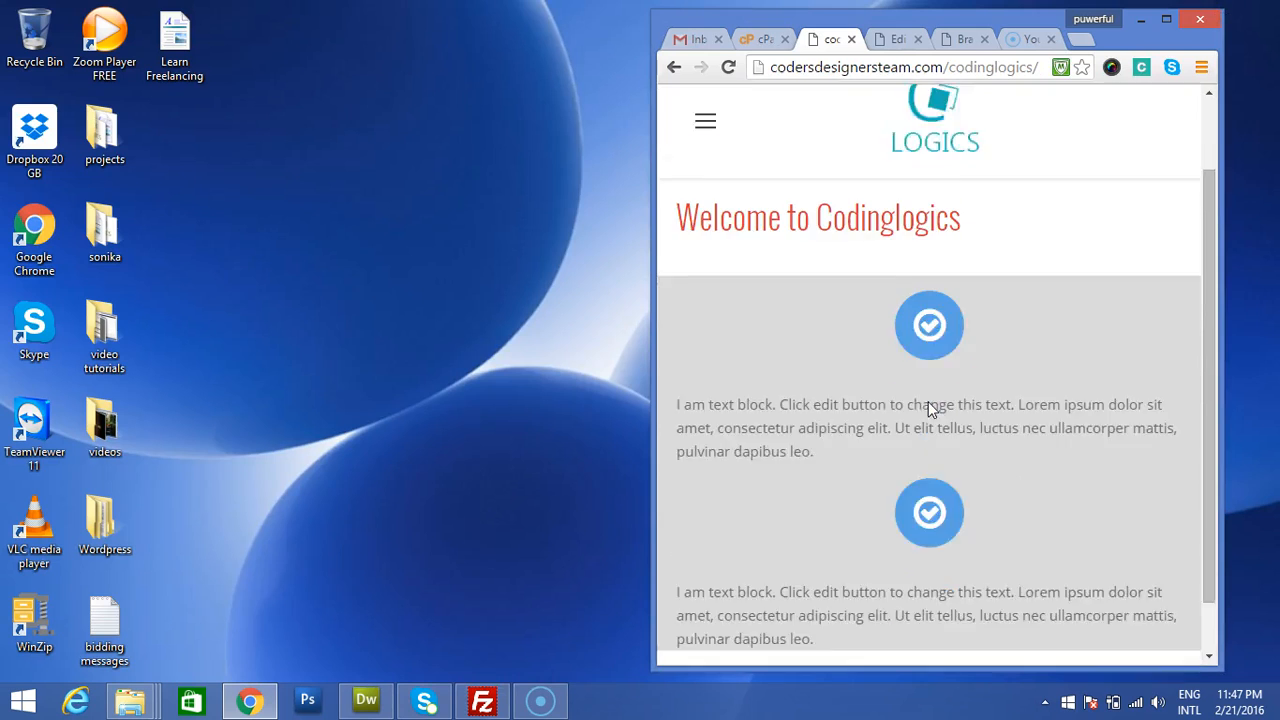
{"action": "double_click", "coordinate": [1083, 17]}
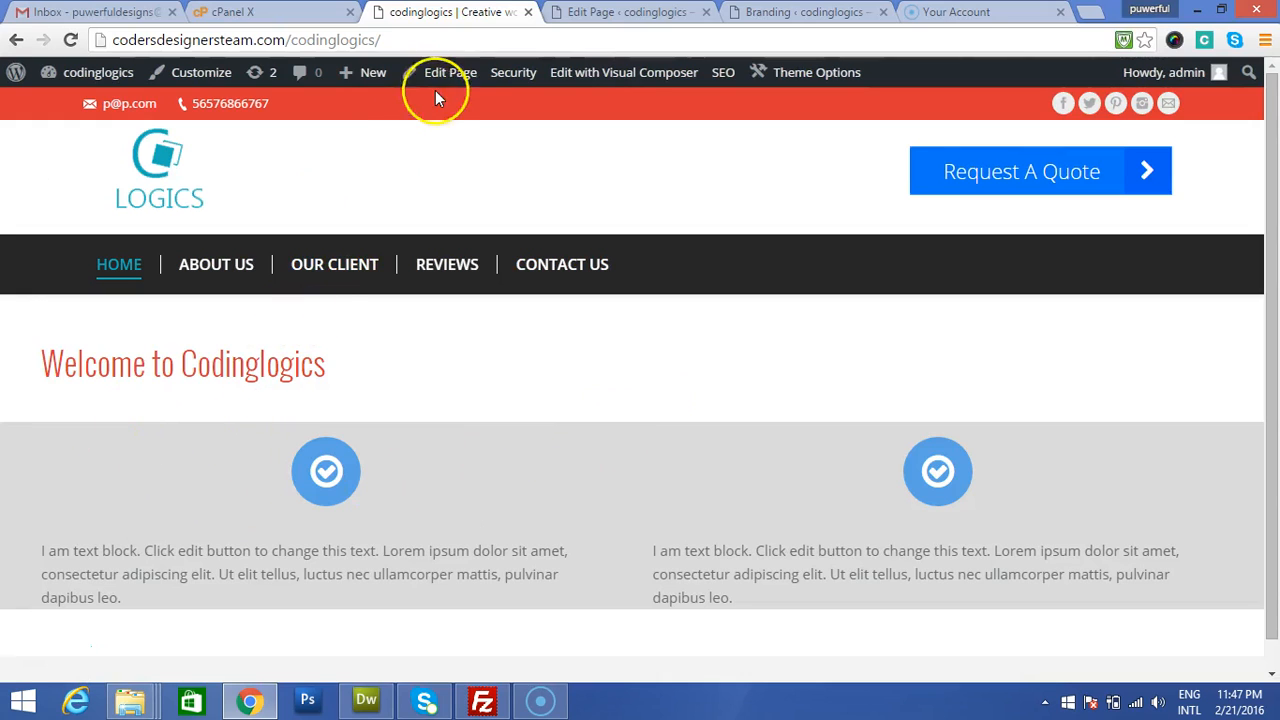
{"action": "scroll", "coordinate": [293, 413], "scroll_direction": "down", "scroll_amount": 1}
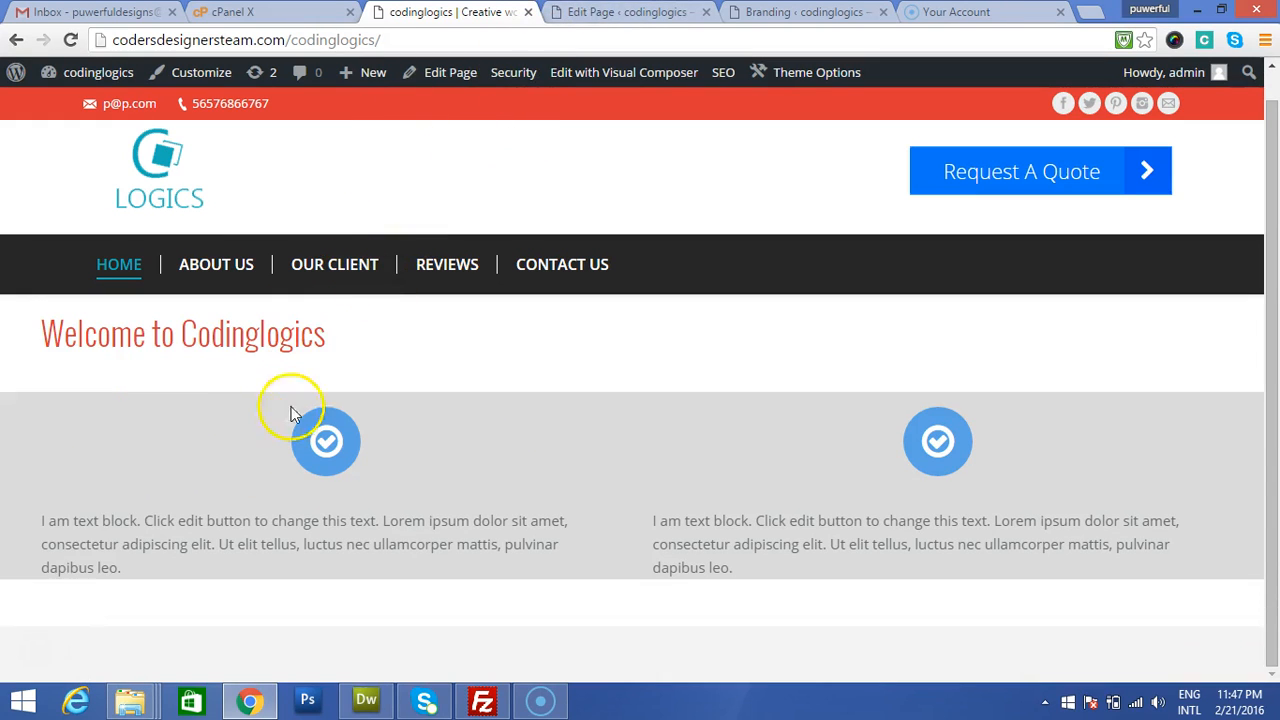
{"action": "left_click_drag", "start_coordinate": [35, 530], "coordinate": [157, 569]}
{"action": "left_click", "coordinate": [163, 578]}
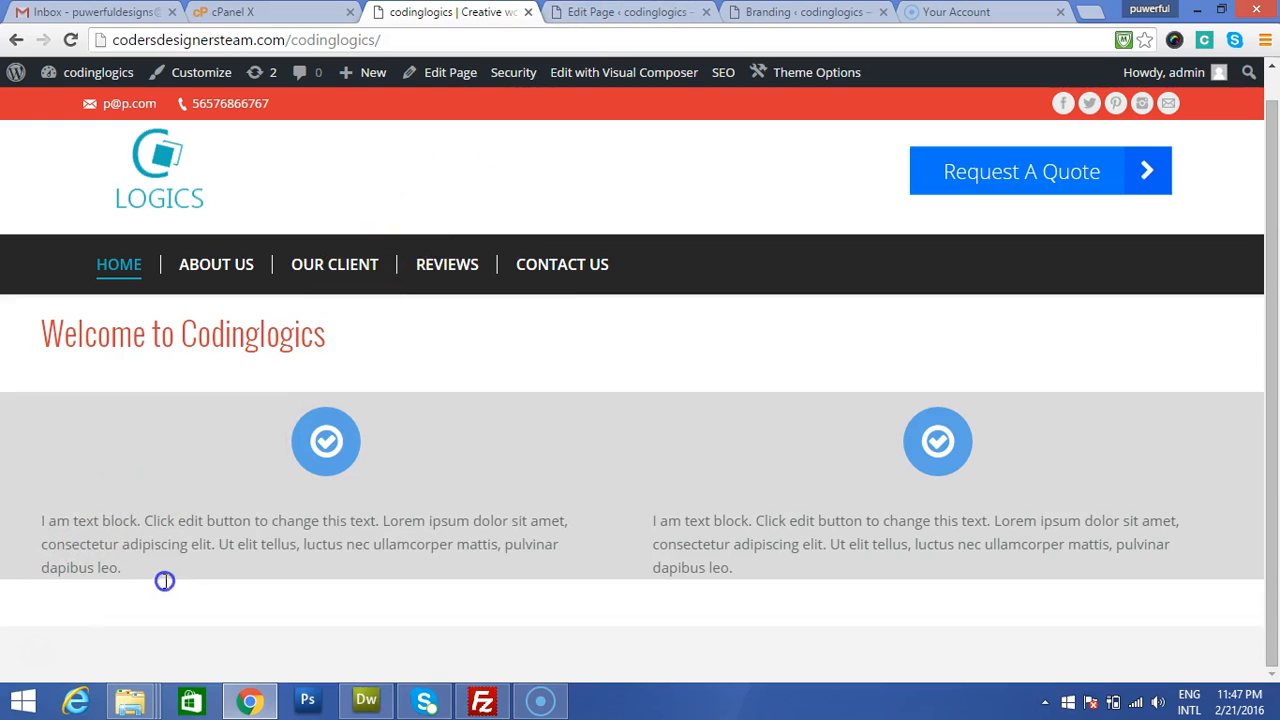
{"action": "triple_click", "coordinate": [156, 561]}
Step: Set the two-column row's background color to black (#000000) and save the row settings
{"action": "left_click", "coordinate": [640, 12]}
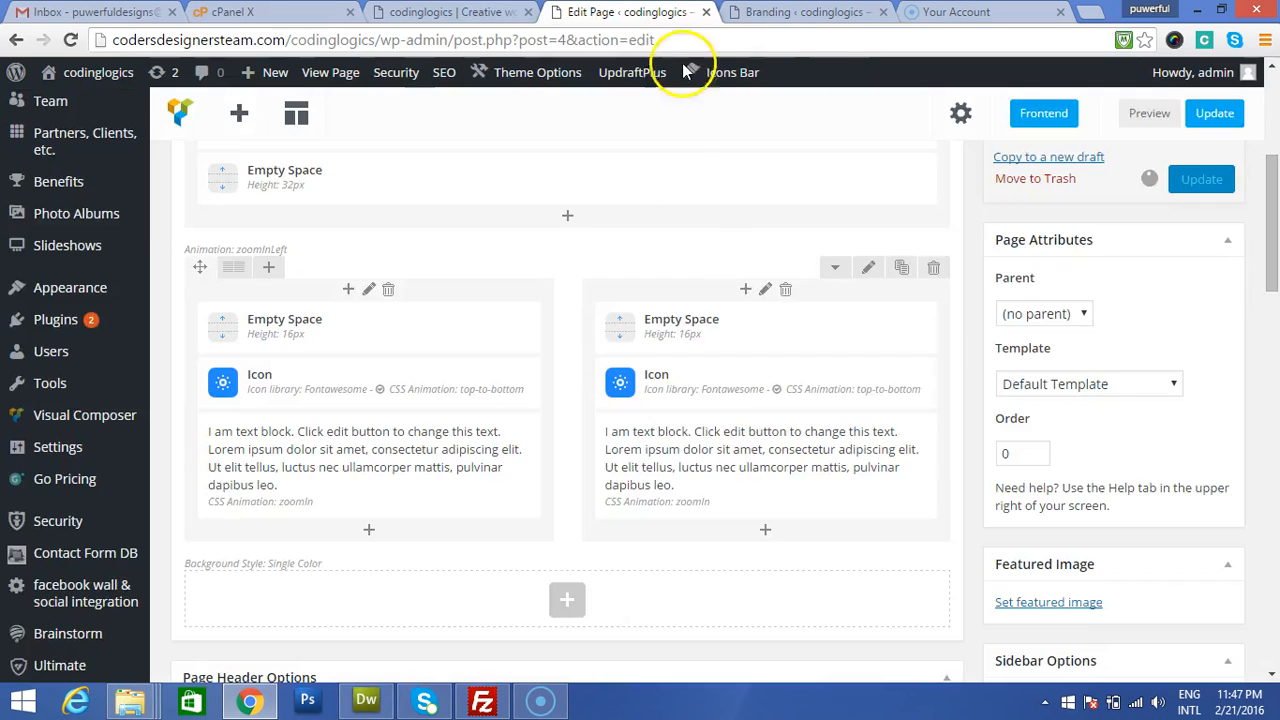
{"action": "scroll", "coordinate": [860, 330], "scroll_direction": "up", "scroll_amount": 3}
{"action": "scroll", "coordinate": [890, 400], "scroll_direction": "down", "scroll_amount": 2}
{"action": "scroll", "coordinate": [880, 470], "scroll_direction": "down", "scroll_amount": 2}
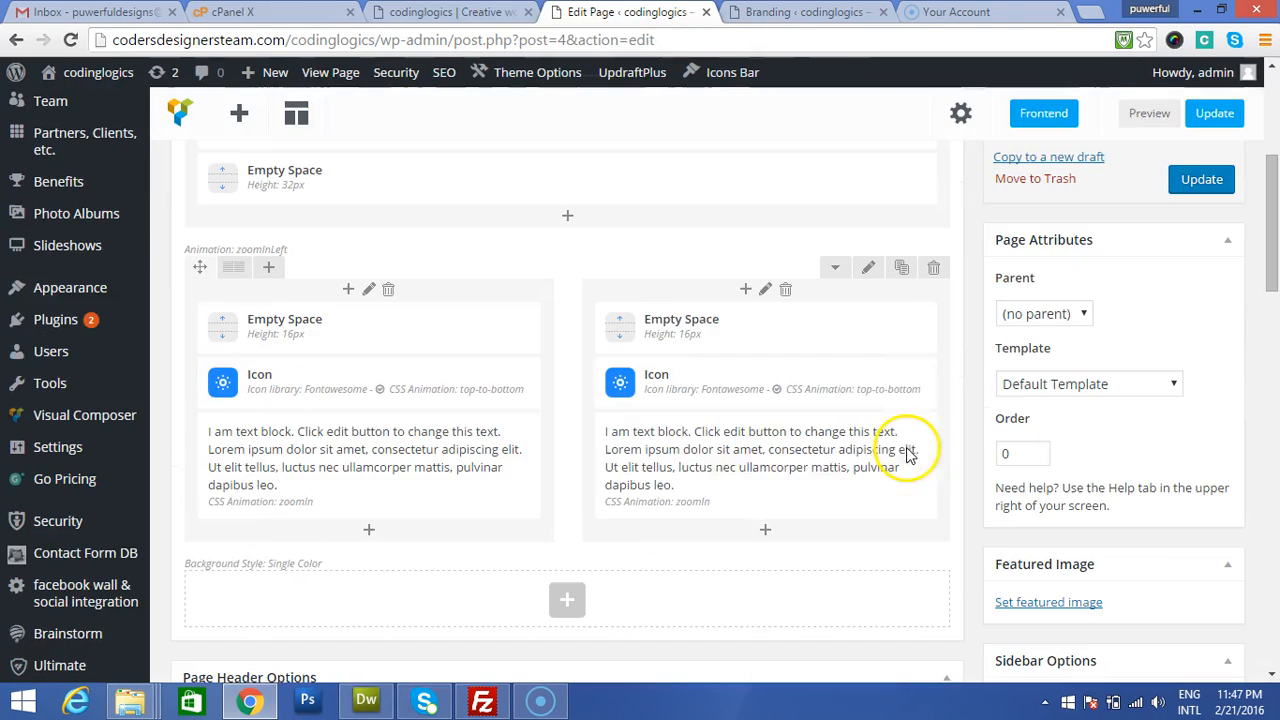
{"action": "left_click", "coordinate": [871, 269]}
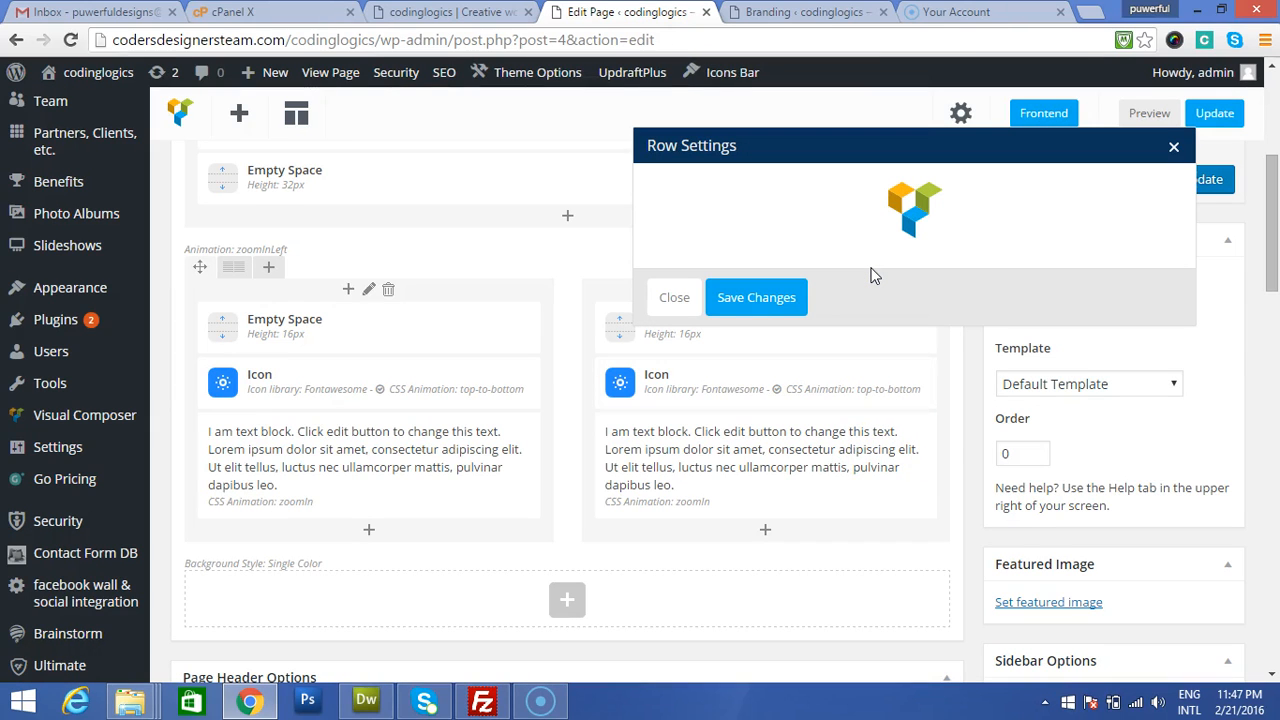
{"action": "left_click", "coordinate": [778, 193]}
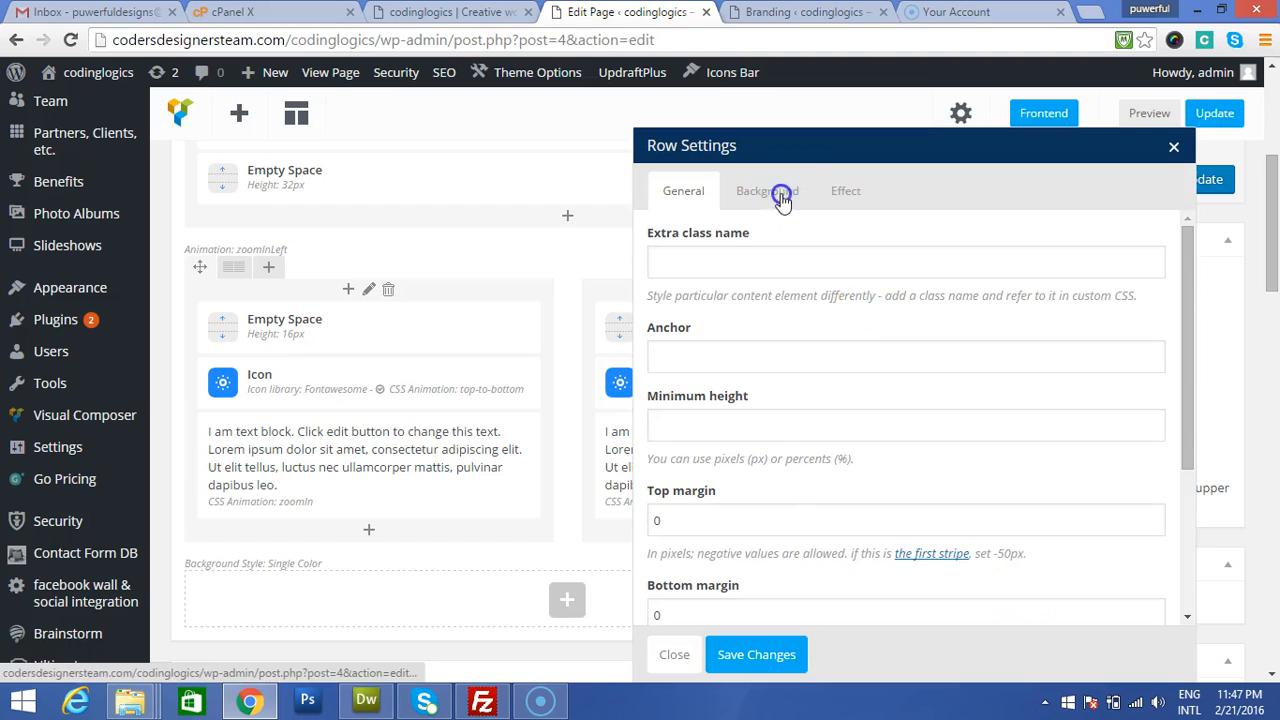
{"action": "left_click", "coordinate": [745, 376]}
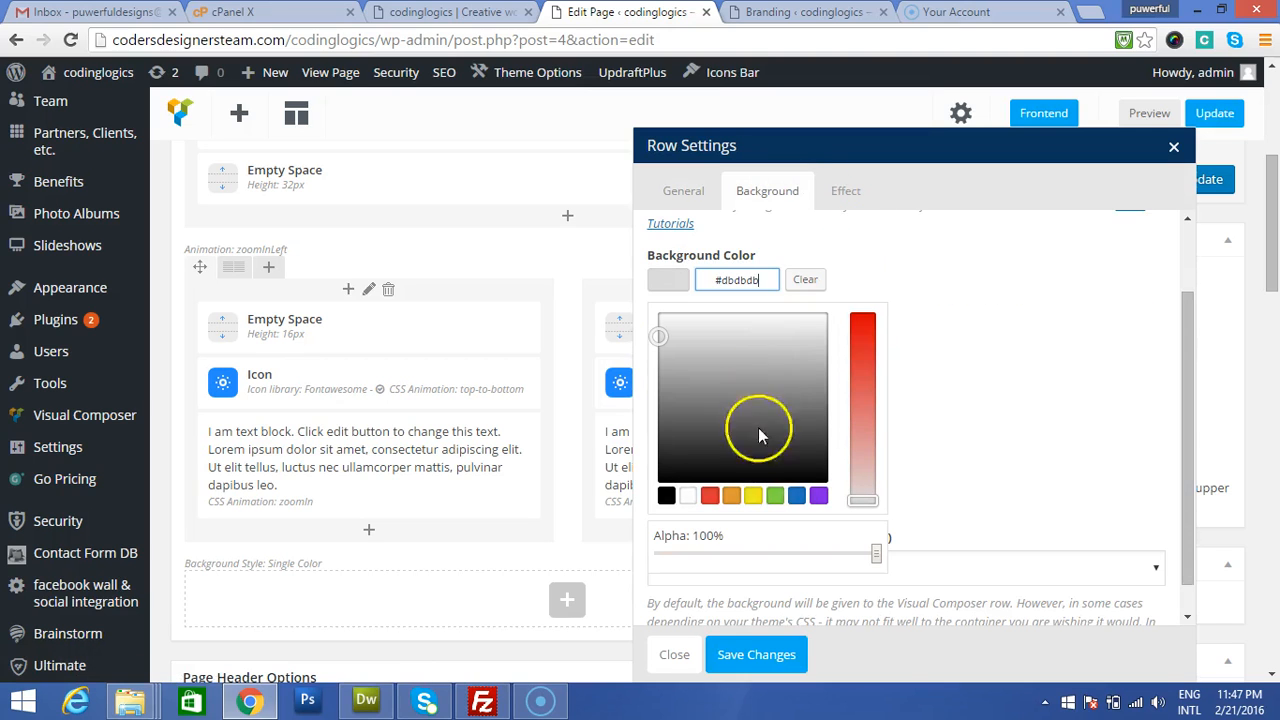
{"action": "left_click", "coordinate": [667, 498]}
{"action": "left_click", "coordinate": [766, 656]}
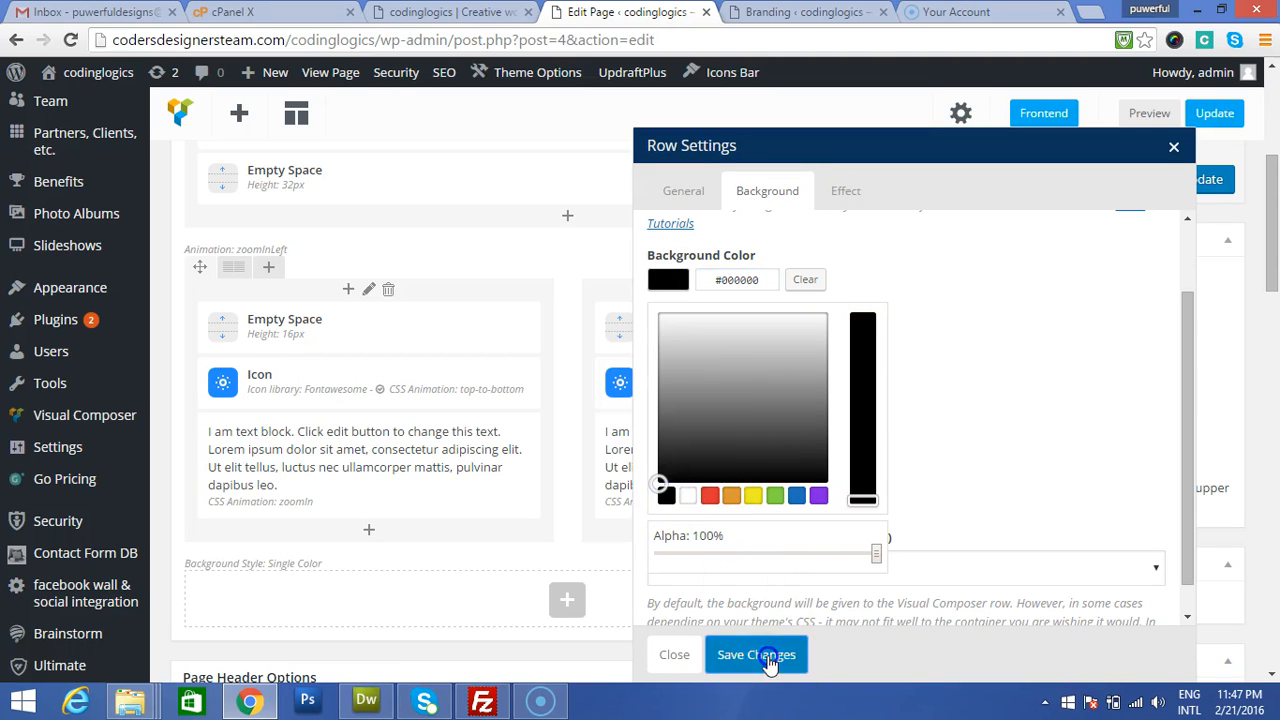
Step: Color the first column's text block white and save its settings
{"action": "left_click", "coordinate": [381, 468]}
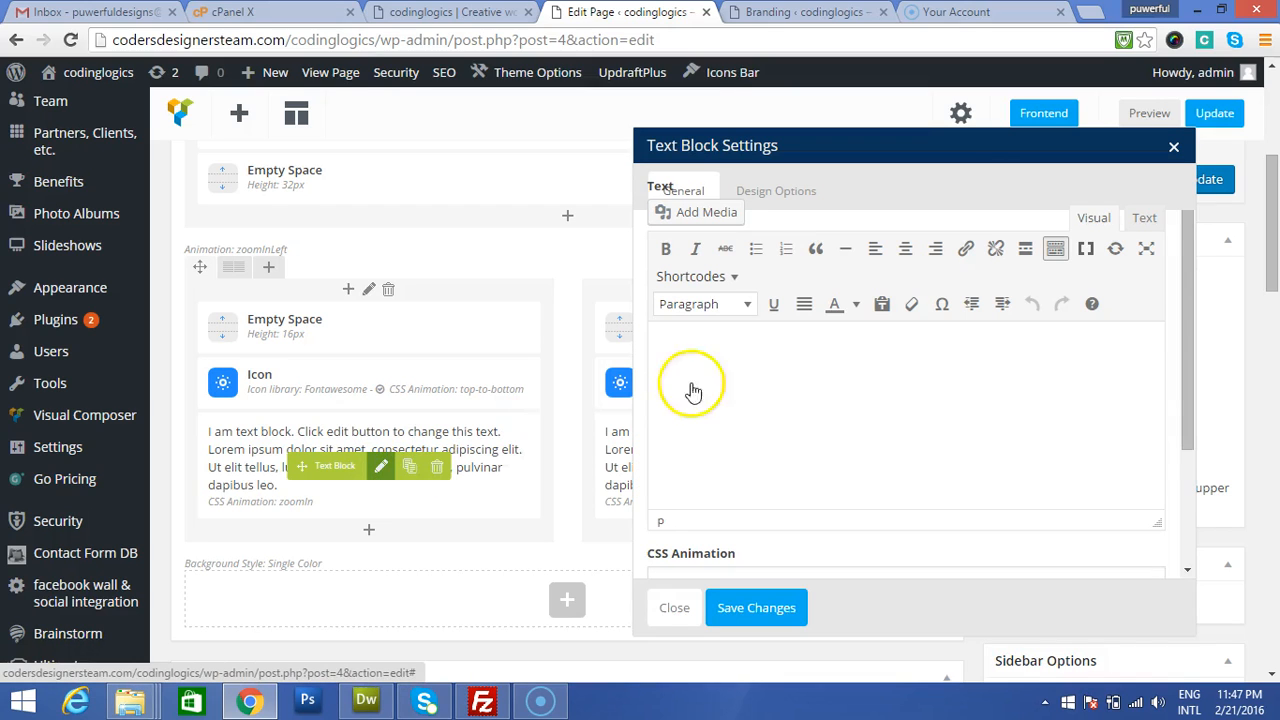
{"action": "triple_click", "coordinate": [914, 443]}
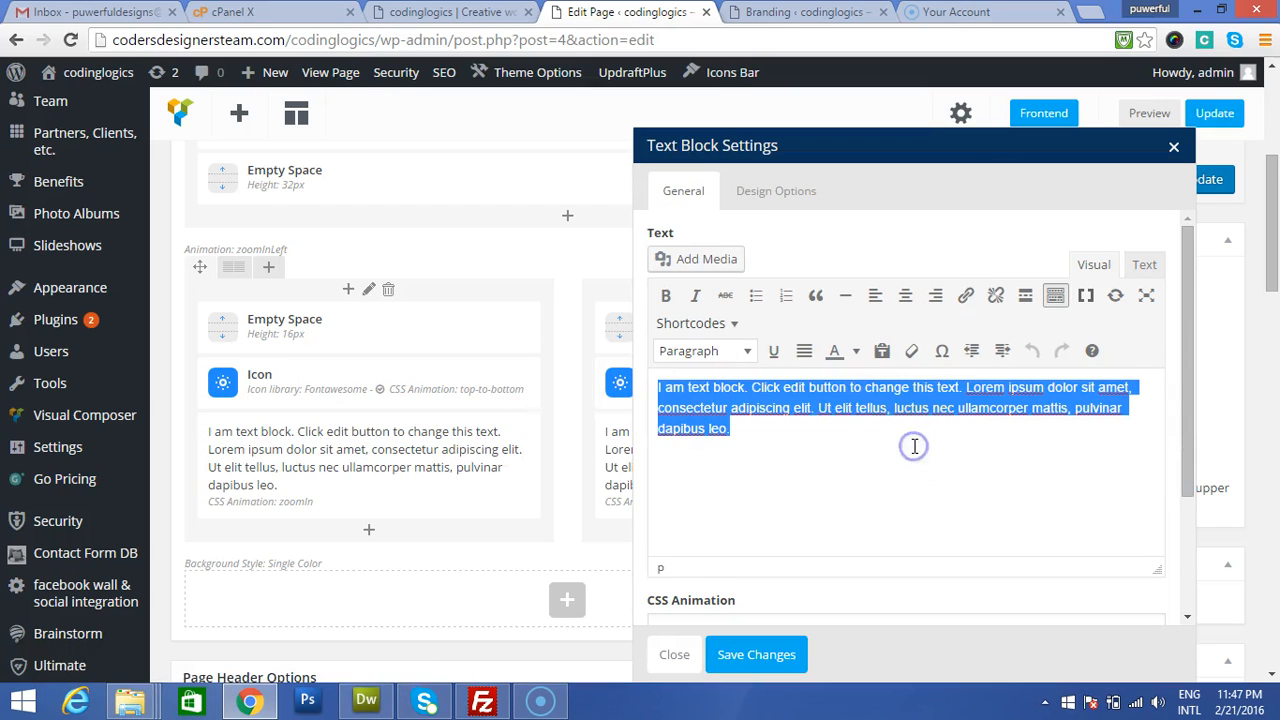
{"action": "left_click", "coordinate": [856, 352]}
{"action": "left_click", "coordinate": [963, 443]}
{"action": "left_click", "coordinate": [783, 656]}
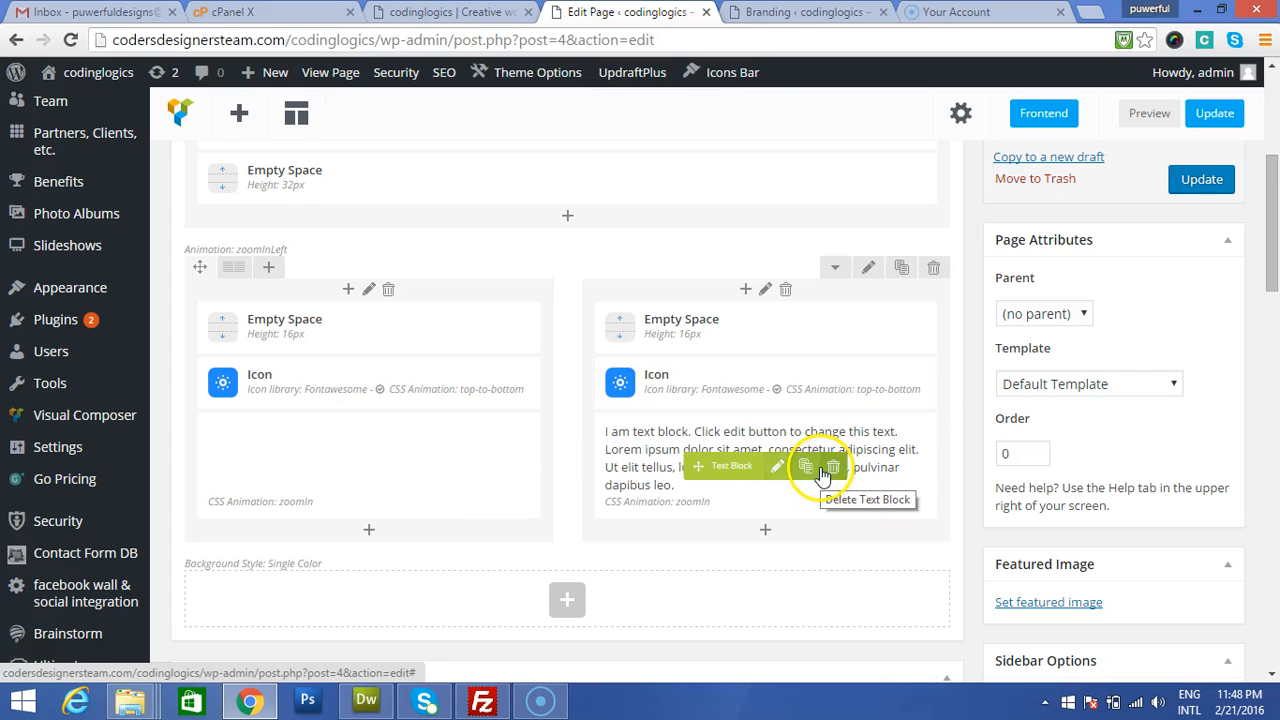
Step: Make the second column's paragraph text white and save the text block
{"action": "left_click", "coordinate": [780, 468]}
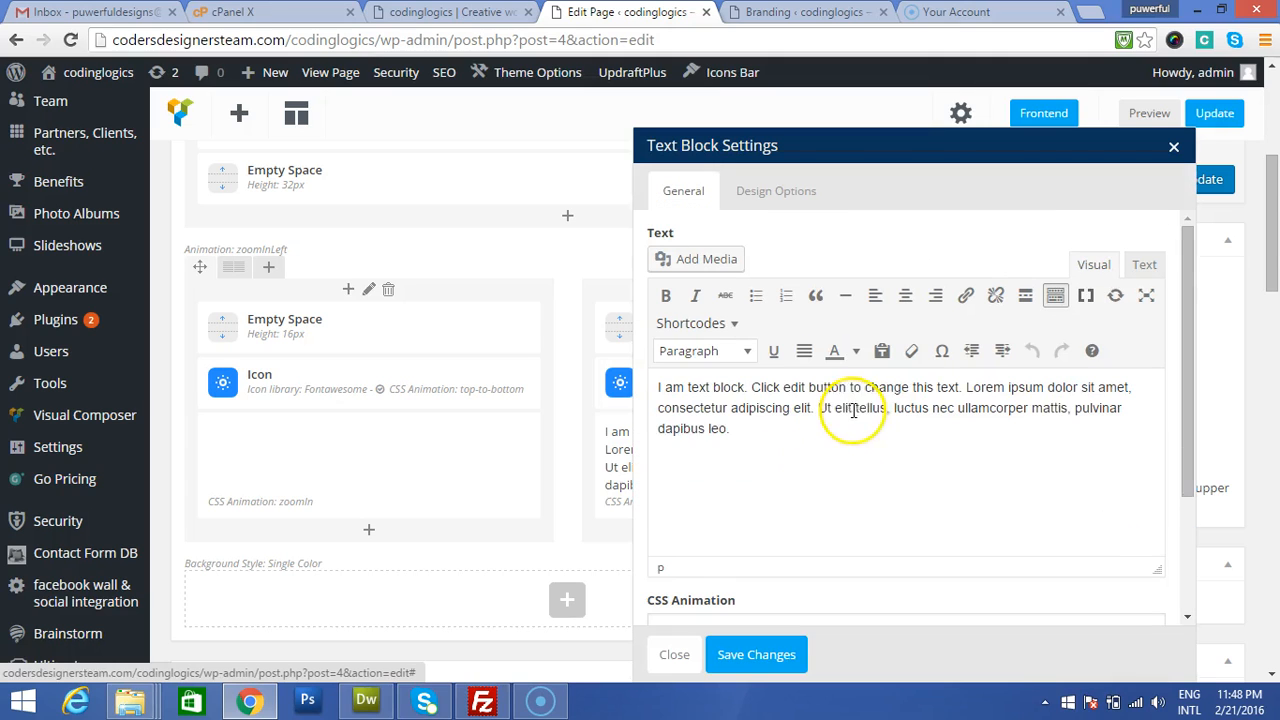
{"action": "triple_click", "coordinate": [863, 406]}
{"action": "left_click", "coordinate": [857, 354]}
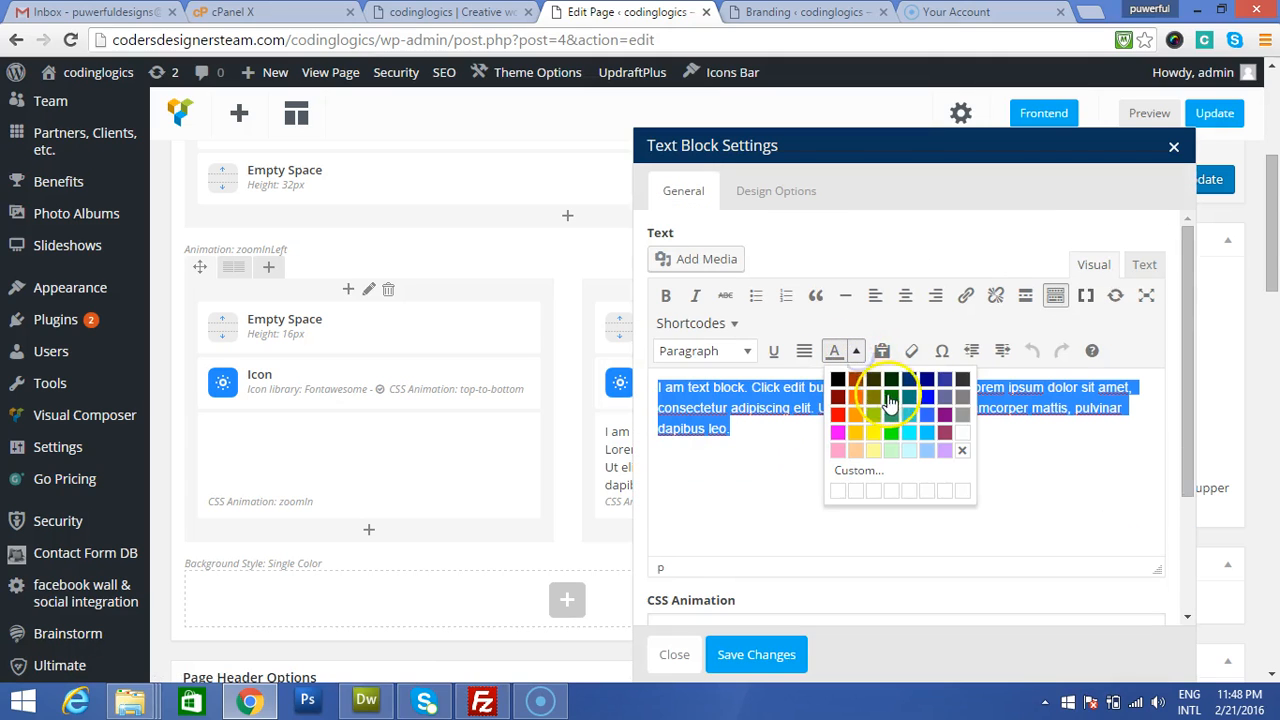
{"action": "left_click", "coordinate": [938, 454]}
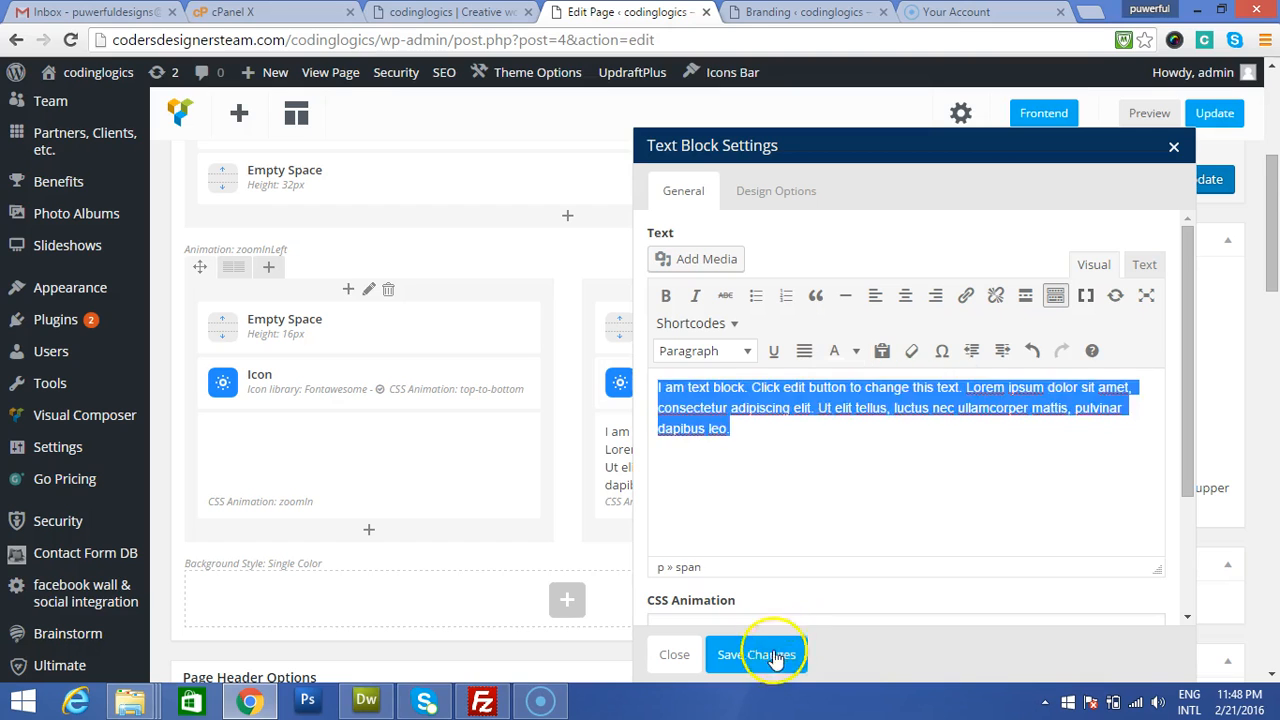
{"action": "left_click", "coordinate": [756, 654]}
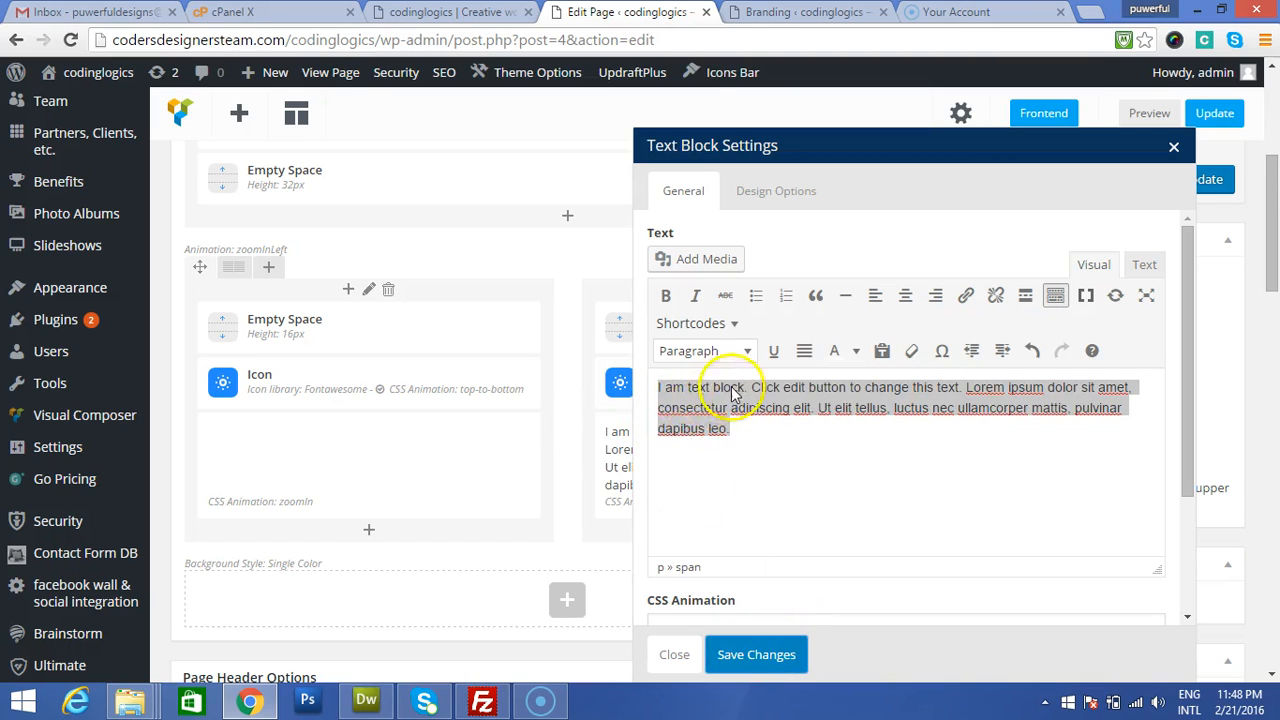
Step: Update the page and check the white text on the black row on the live site
{"action": "left_click_drag", "start_coordinate": [1271, 213], "coordinate": [1271, 139]}
{"action": "left_click", "coordinate": [1200, 511]}
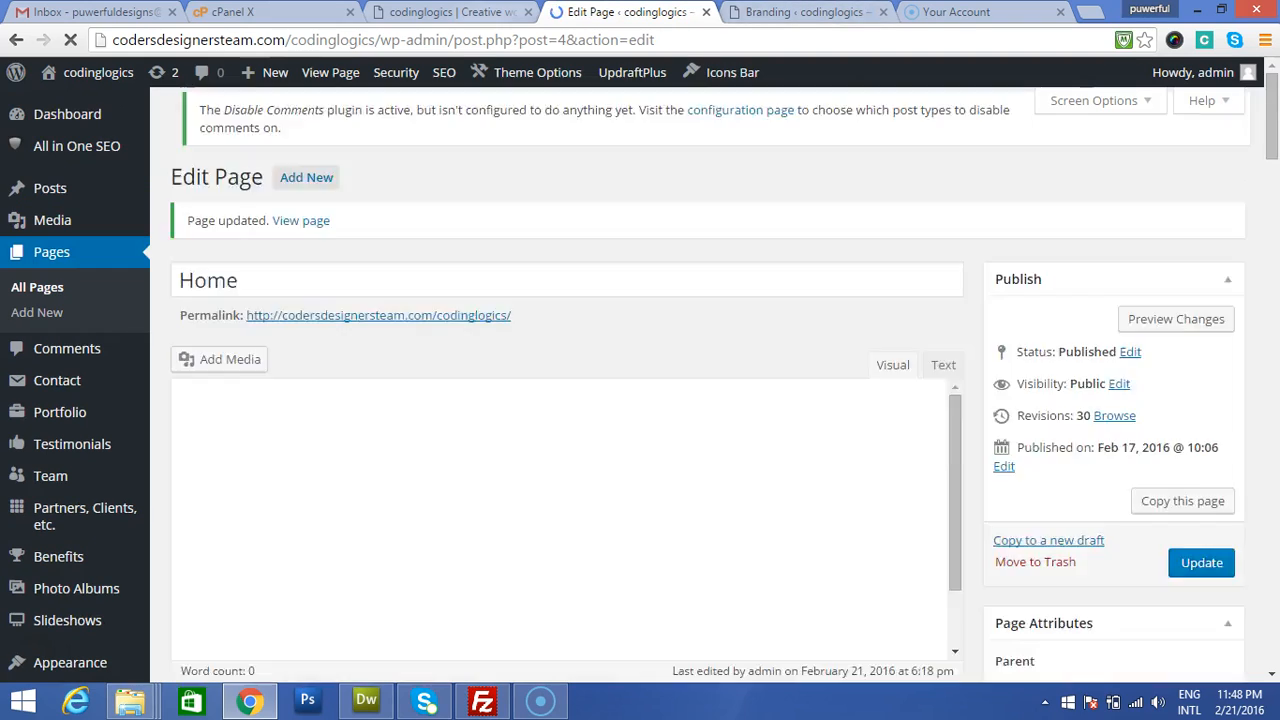
{"action": "left_click", "coordinate": [472, 12]}
{"action": "key", "text": "F5"}
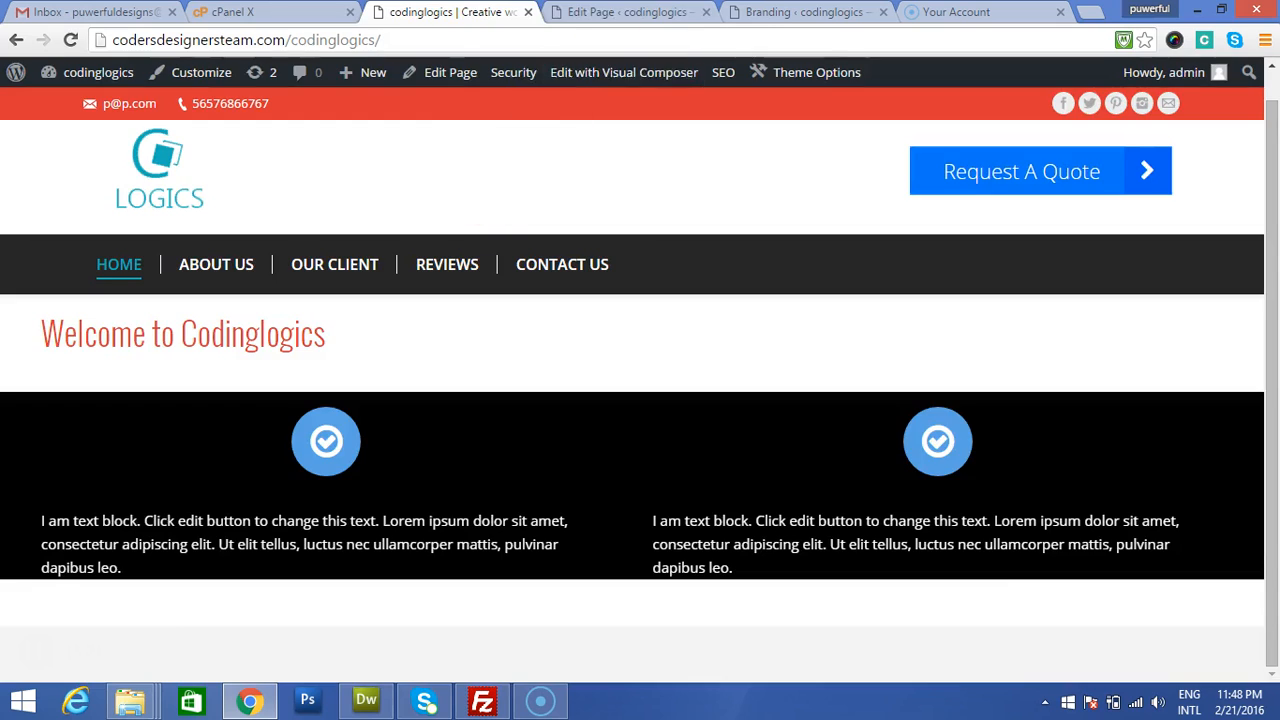
Step: In each of the two columns, duplicate the Empty Space and move the copy below the text block
{"action": "left_click", "coordinate": [612, 12]}
{"action": "scroll", "coordinate": [429, 383], "scroll_direction": "down", "scroll_amount": 6}
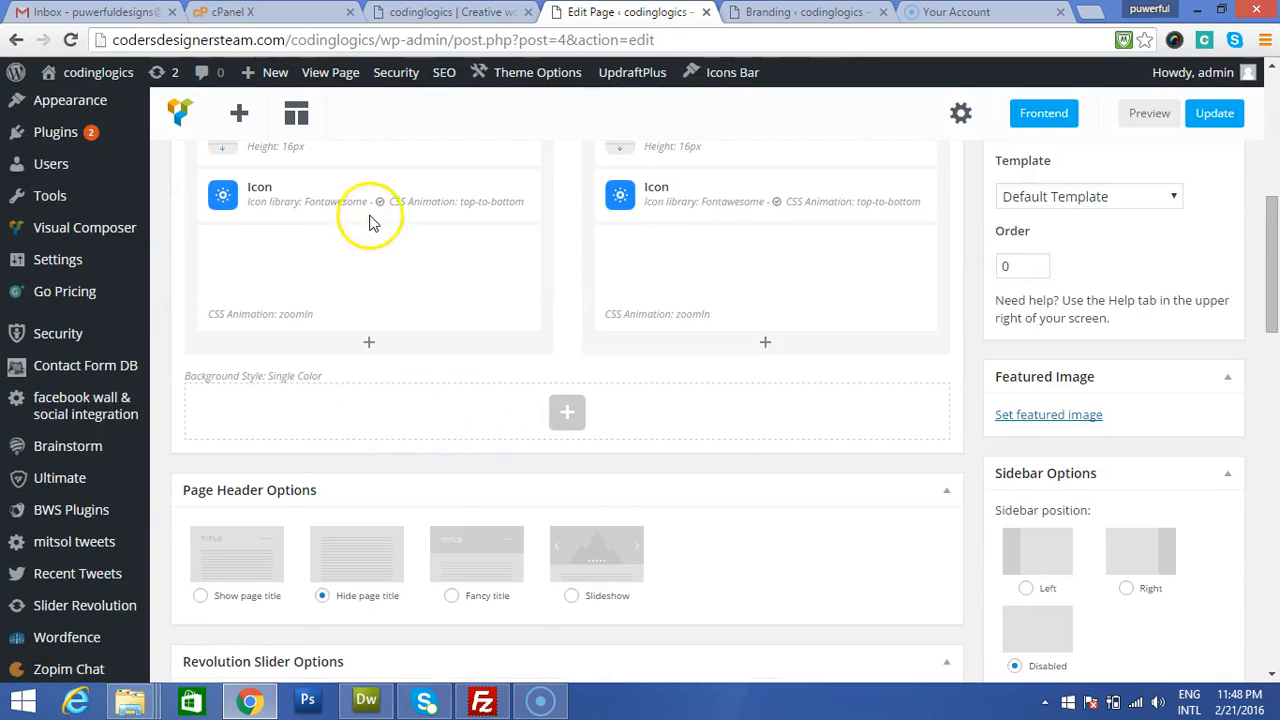
{"action": "scroll", "coordinate": [371, 220], "scroll_direction": "up", "scroll_amount": 1}
{"action": "left_click_drag", "start_coordinate": [371, 225], "coordinate": [412, 220]}
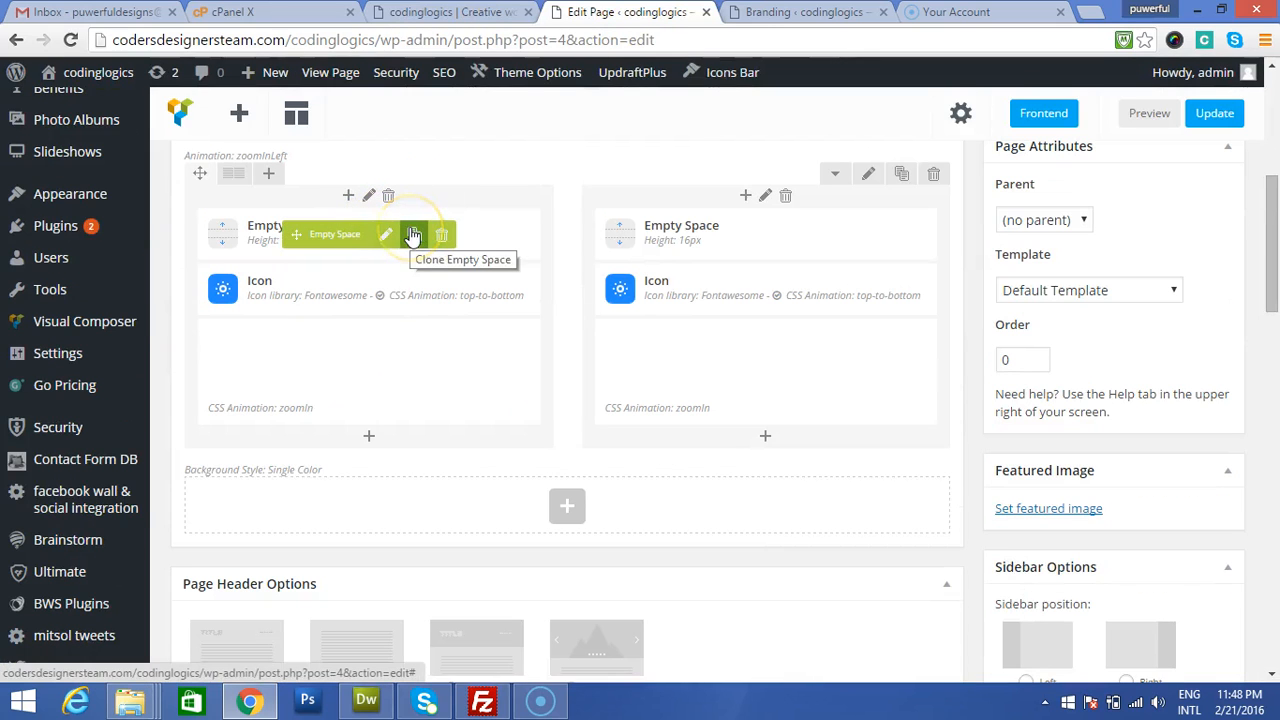
{"action": "left_click", "coordinate": [412, 233]}
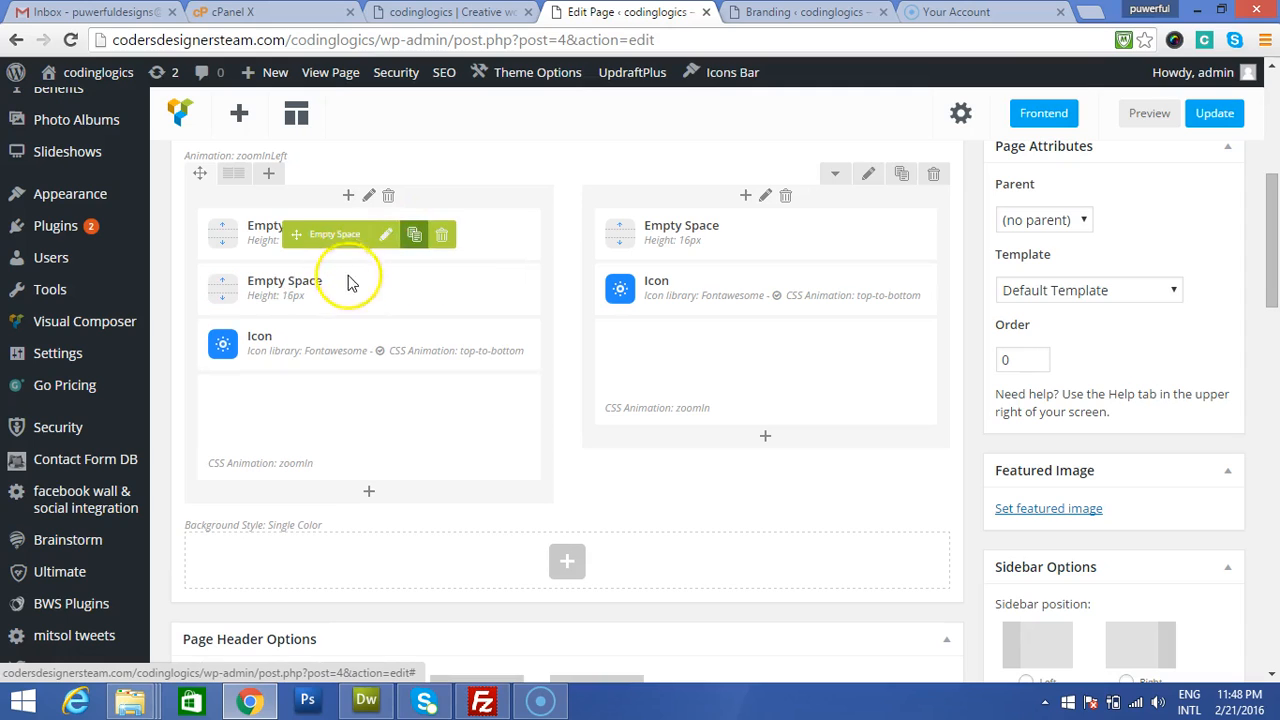
{"action": "left_click_drag", "start_coordinate": [360, 285], "coordinate": [360, 285]}
{"action": "left_click_drag", "start_coordinate": [345, 406], "coordinate": [343, 477]}
{"action": "left_click", "coordinate": [810, 235]}
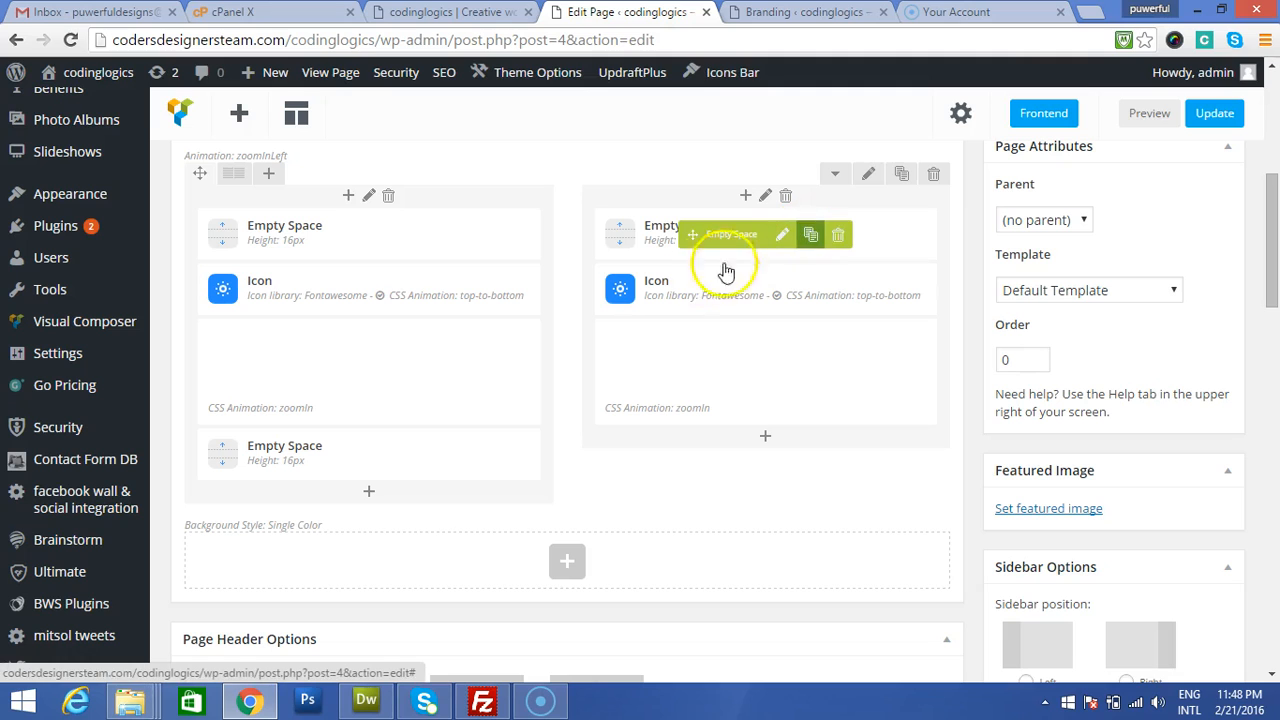
{"action": "left_click_drag", "start_coordinate": [724, 393], "coordinate": [720, 456]}
Step: Update the page and check the spacing below the column texts on the live site
{"action": "left_click_drag", "start_coordinate": [1272, 250], "coordinate": [1272, 150]}
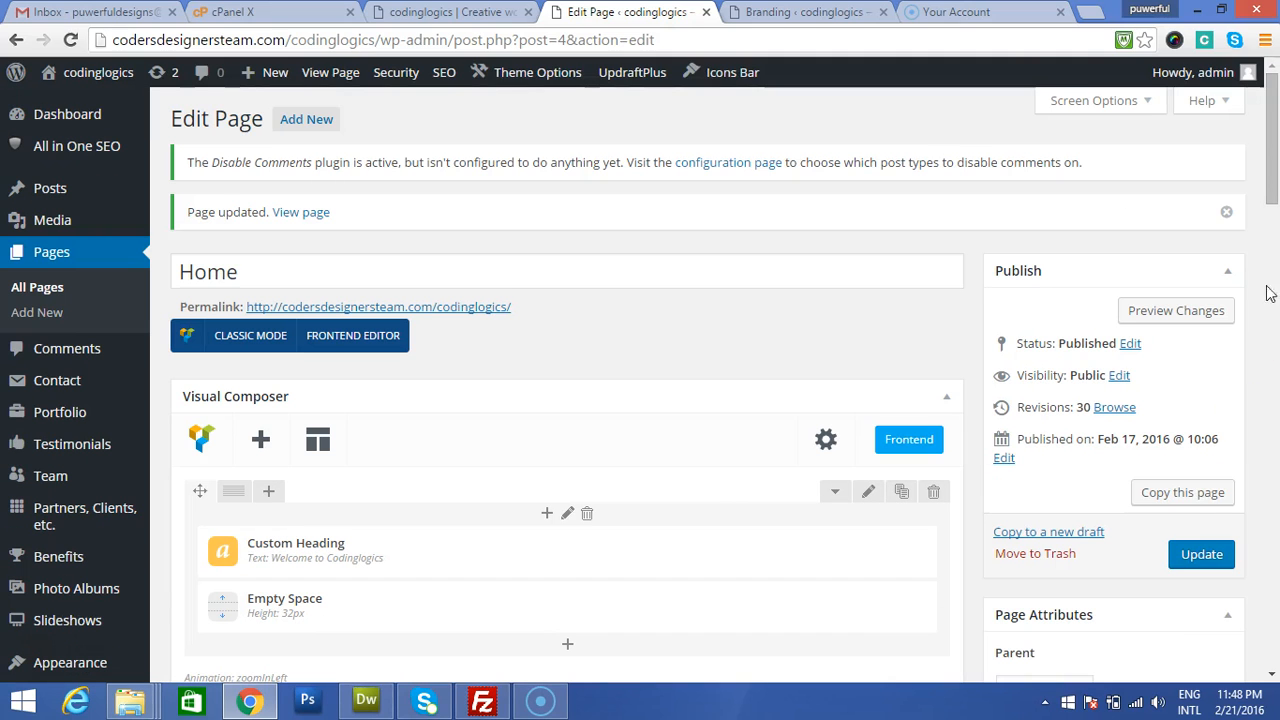
{"action": "left_click", "coordinate": [1199, 565]}
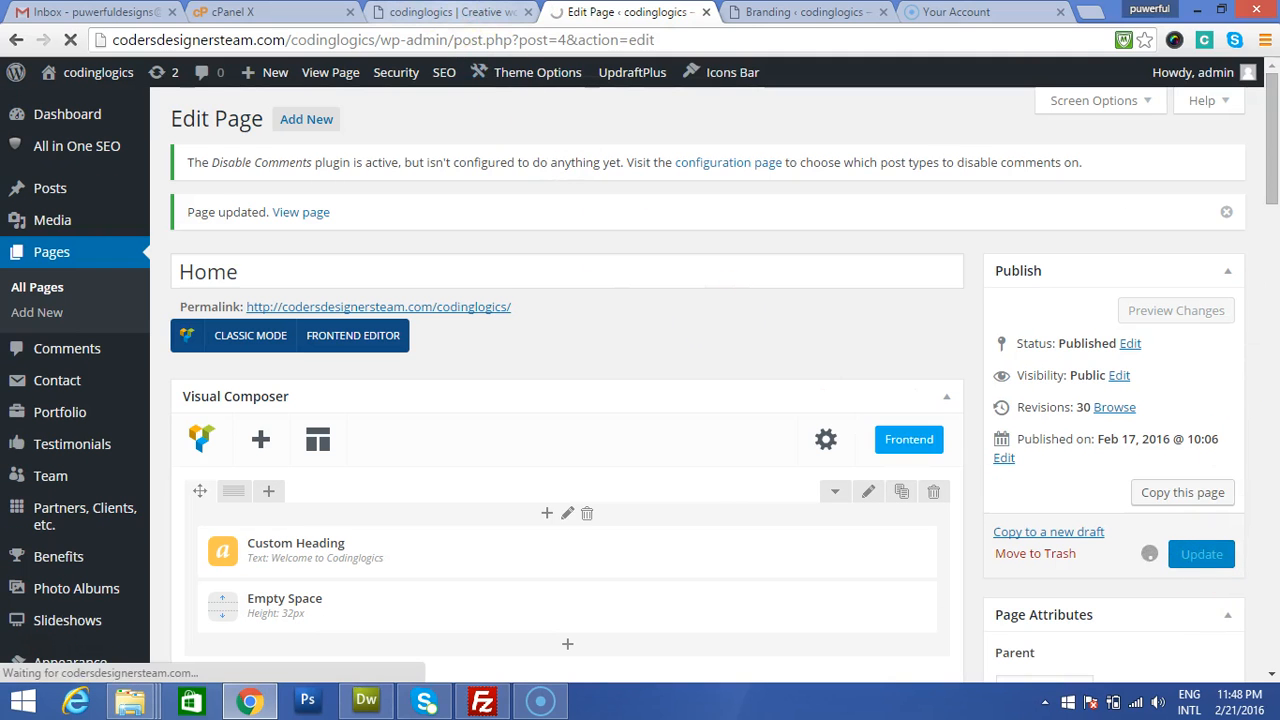
{"action": "left_click", "coordinate": [452, 12]}
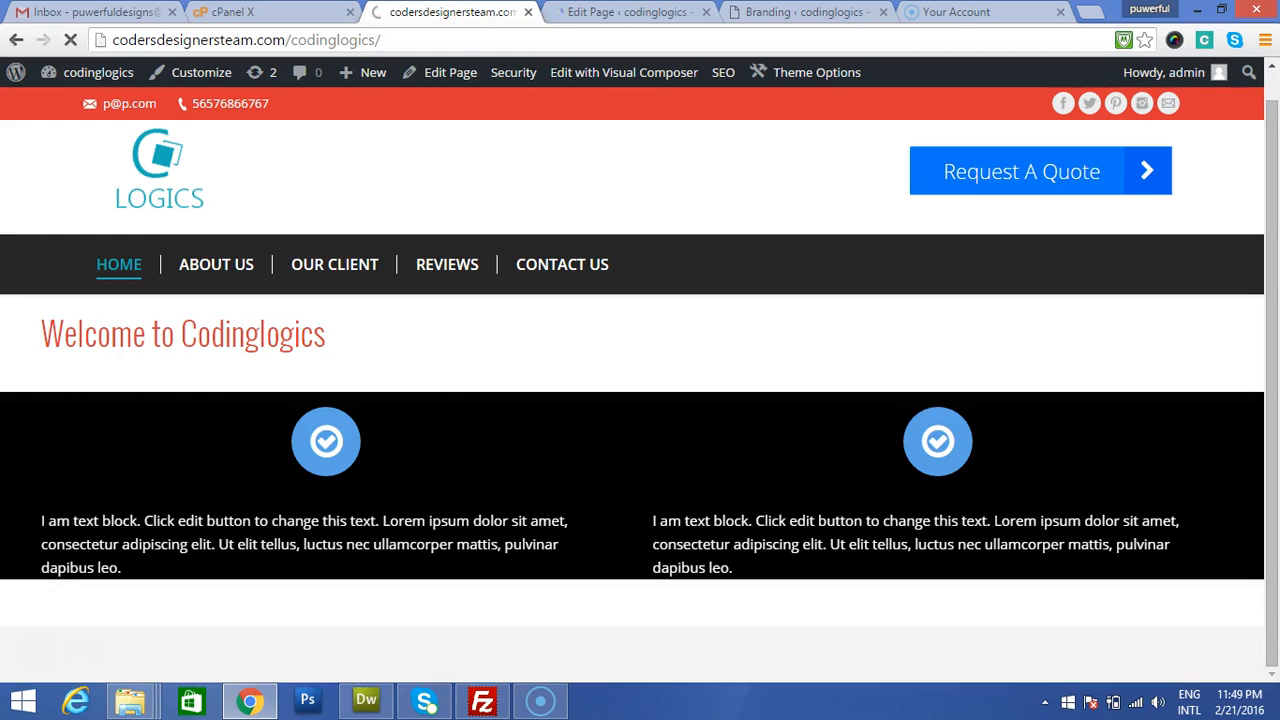
{"action": "key", "text": "F5"}
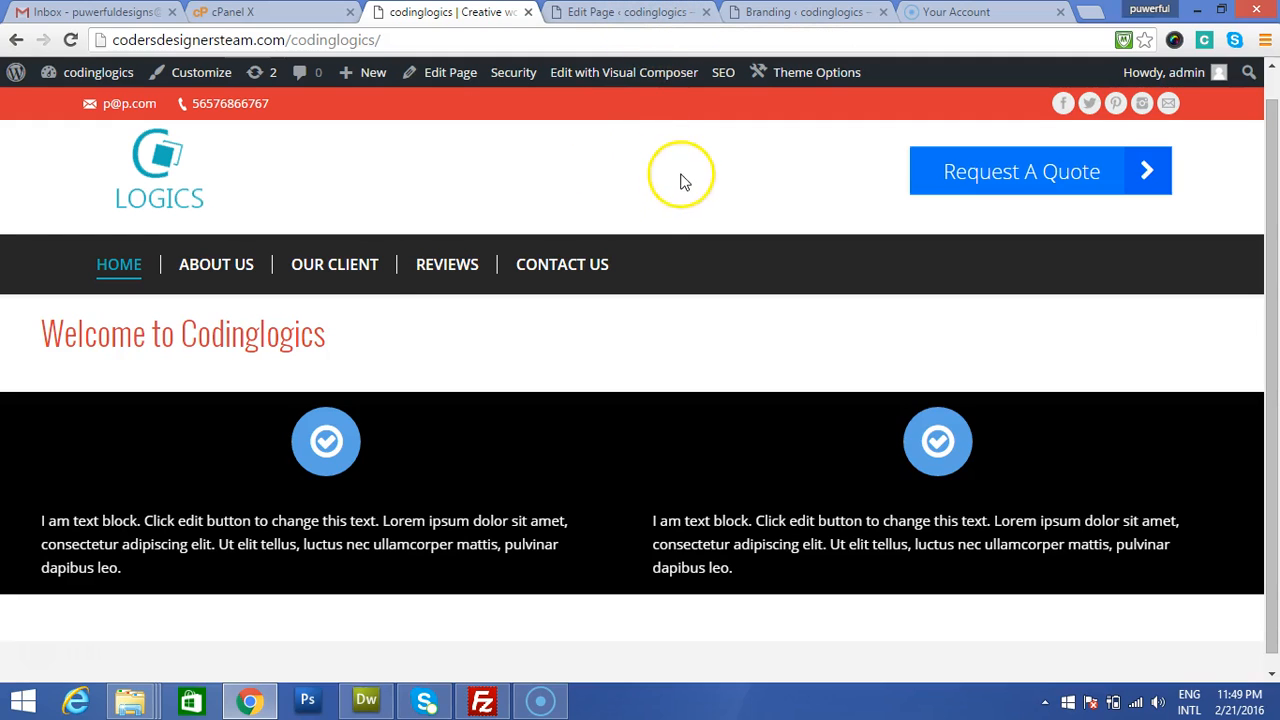
Step: Set the text alignment of the "Welcome to Codinglogics" custom heading to center and save its settings
{"action": "left_click_drag", "start_coordinate": [40, 333], "coordinate": [423, 346]}
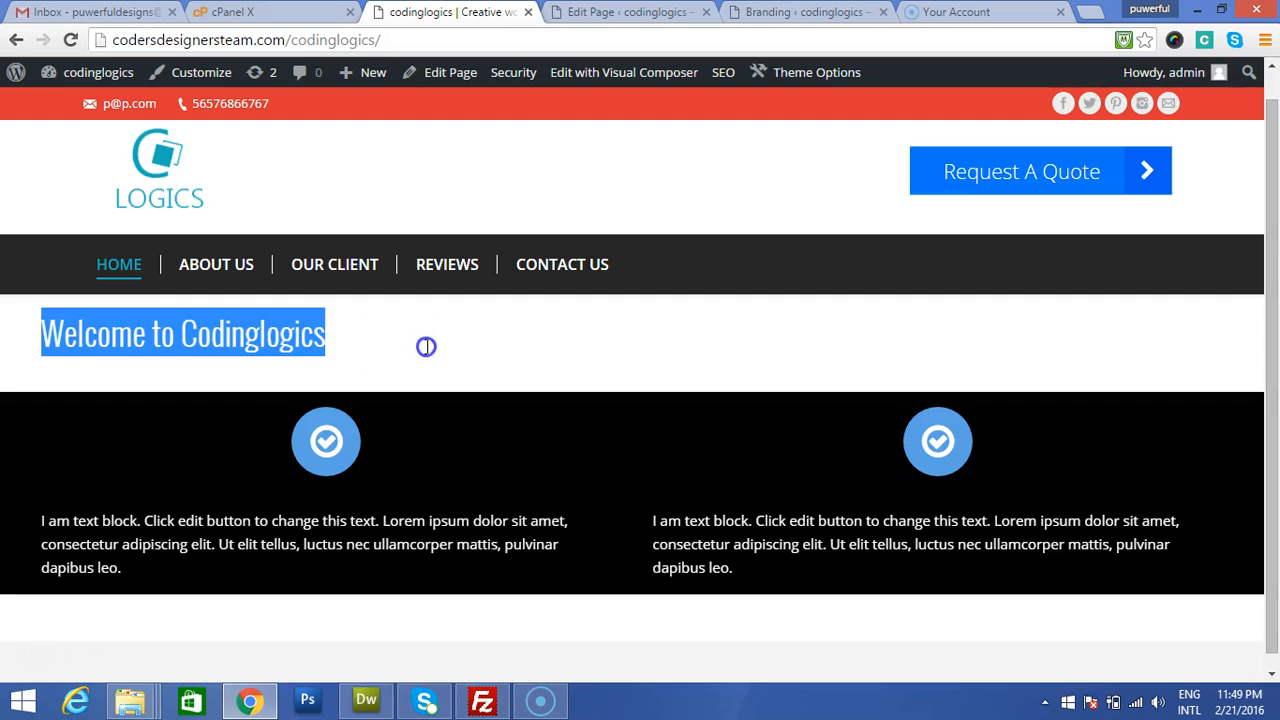
{"action": "left_click", "coordinate": [620, 12]}
{"action": "scroll", "coordinate": [371, 430], "scroll_direction": "down", "scroll_amount": 2}
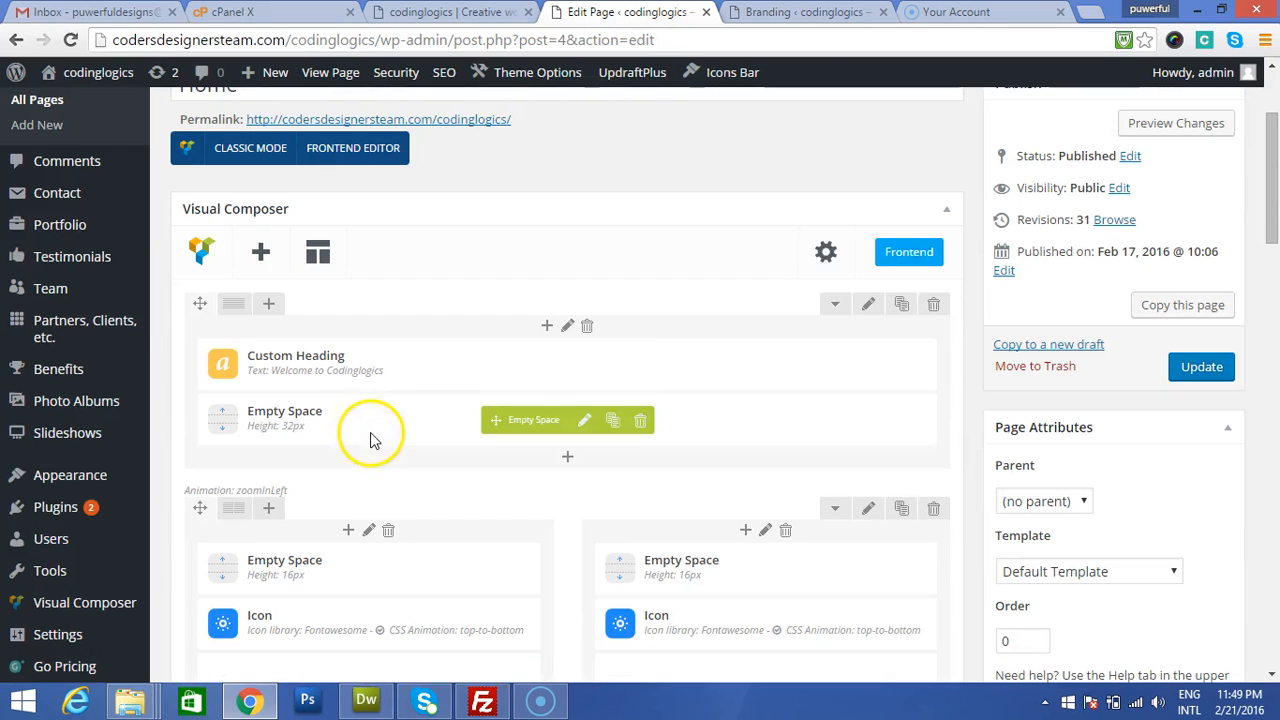
{"action": "left_click", "coordinate": [592, 365]}
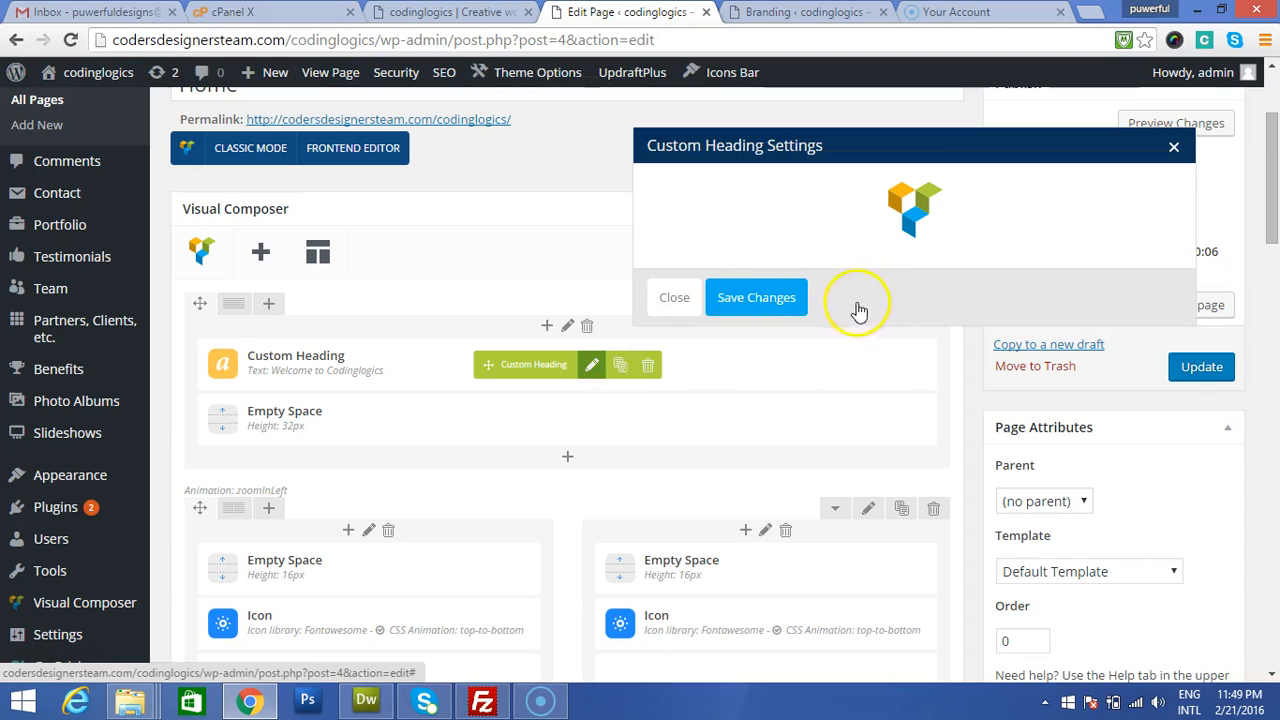
{"action": "scroll", "coordinate": [805, 403], "scroll_direction": "down", "scroll_amount": 2}
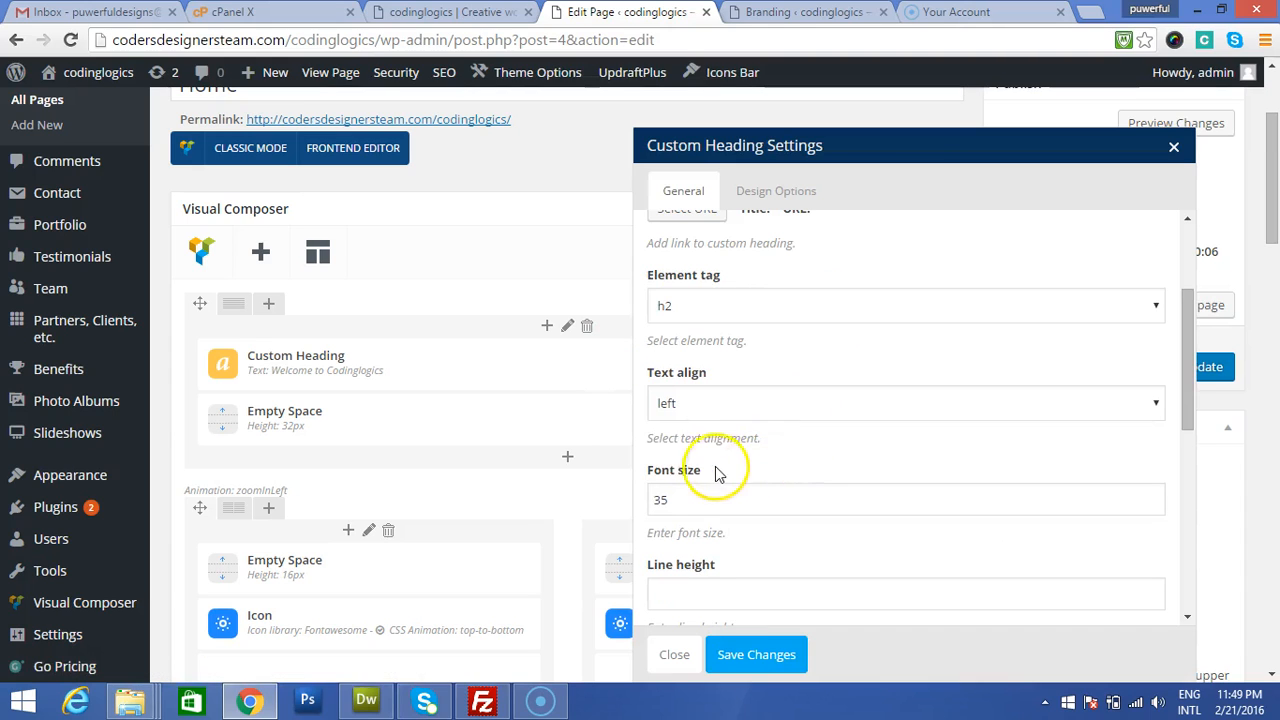
{"action": "left_click", "coordinate": [690, 402]}
{"action": "left_click", "coordinate": [697, 463]}
{"action": "left_click", "coordinate": [754, 654]}
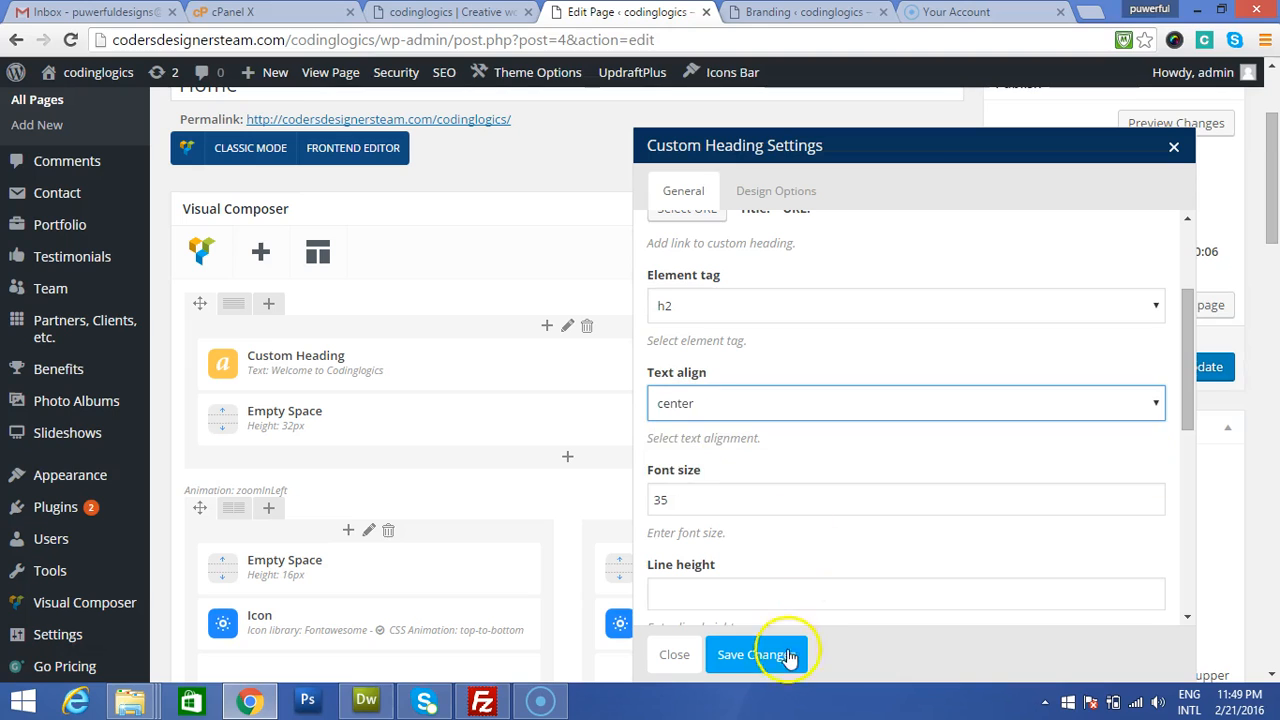
Step: Update the page and check the heading's alignment on the live site
{"action": "left_click", "coordinate": [1172, 383]}
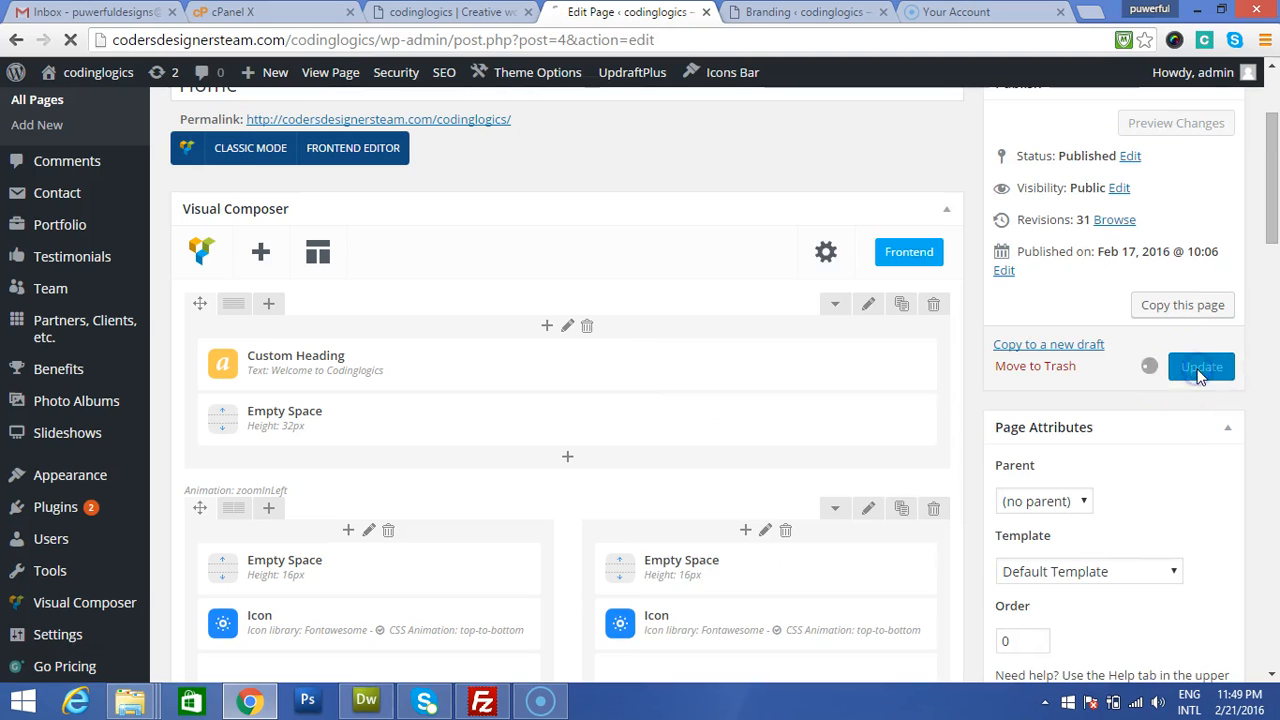
{"action": "left_click", "coordinate": [452, 12]}
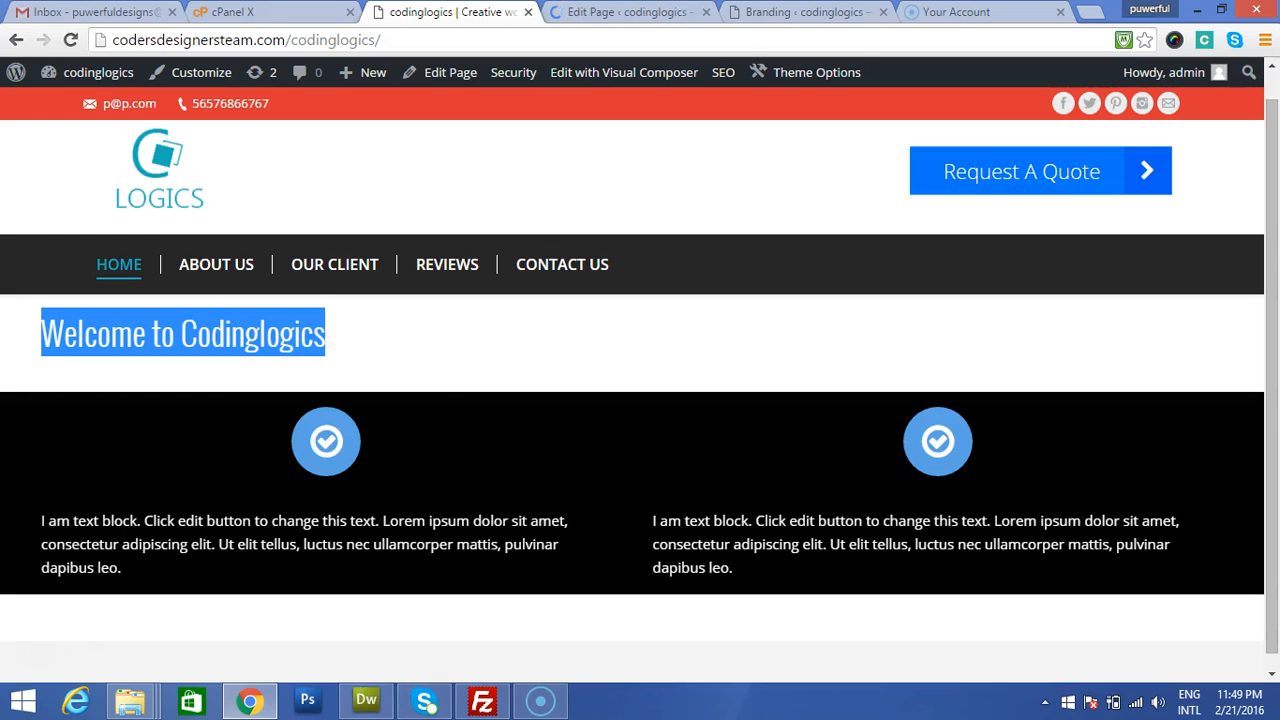
{"action": "key", "text": "F5"}
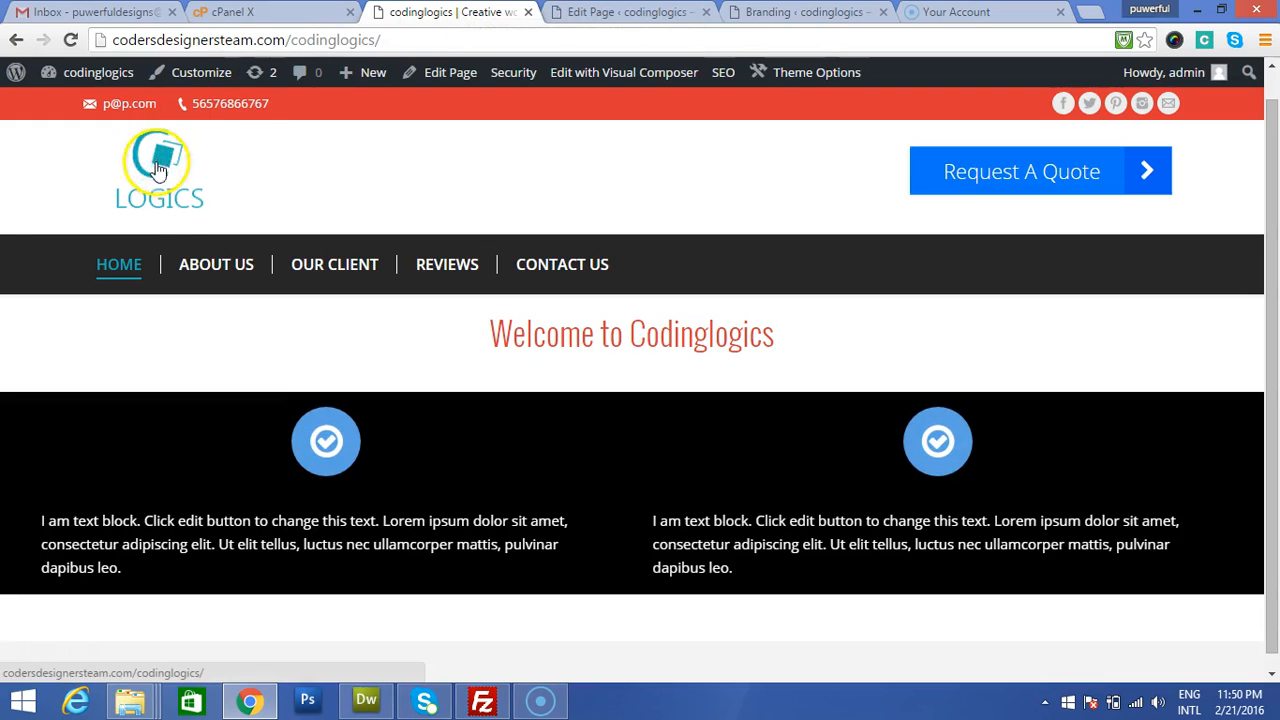
{"action": "left_click_drag", "start_coordinate": [437, 326], "coordinate": [780, 340]}
{"action": "left_click", "coordinate": [252, 330]}
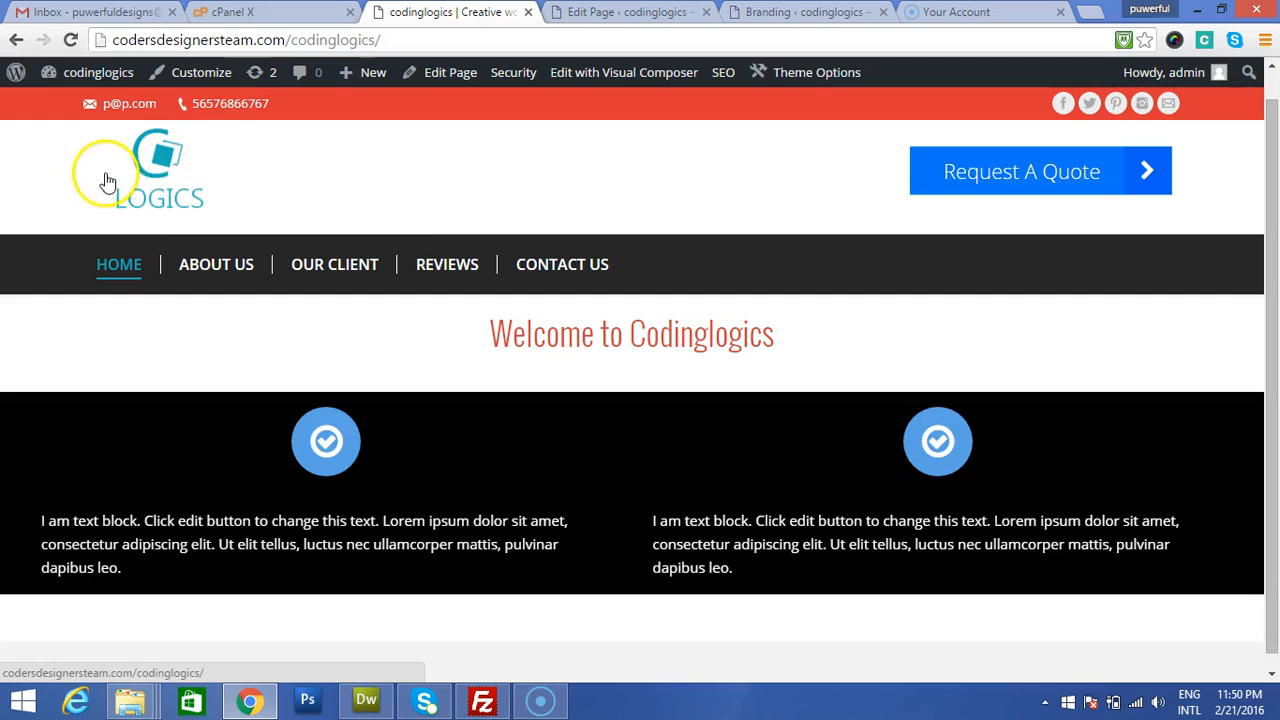
{"action": "left_click", "coordinate": [165, 155]}
{"action": "right_click", "coordinate": [165, 155]}
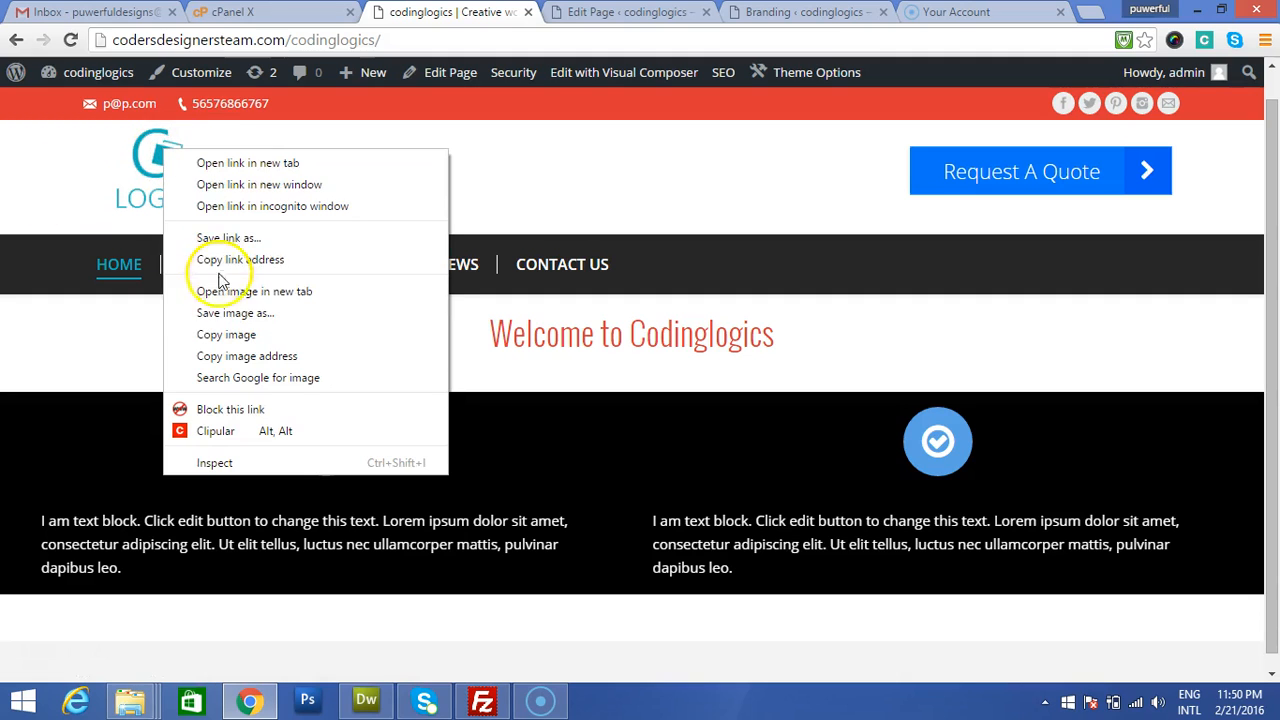
{"action": "left_click", "coordinate": [225, 309]}
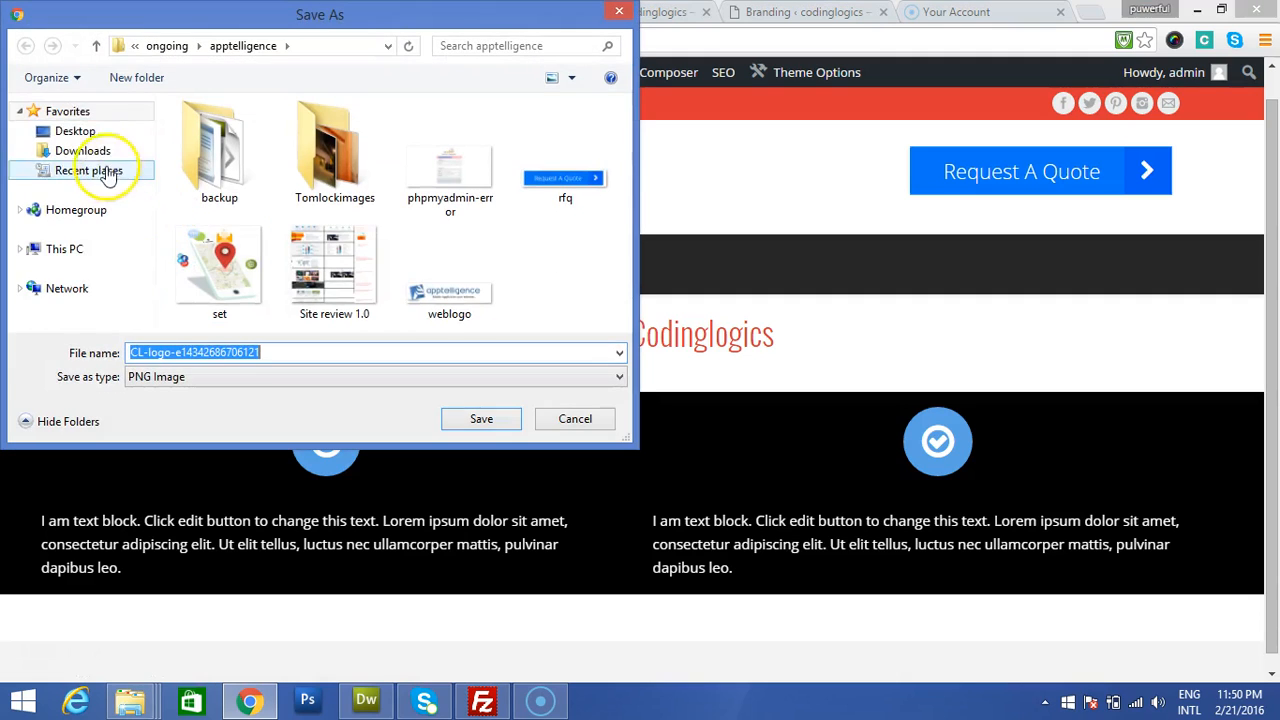
{"action": "left_click", "coordinate": [80, 131]}
{"action": "left_click", "coordinate": [479, 419]}
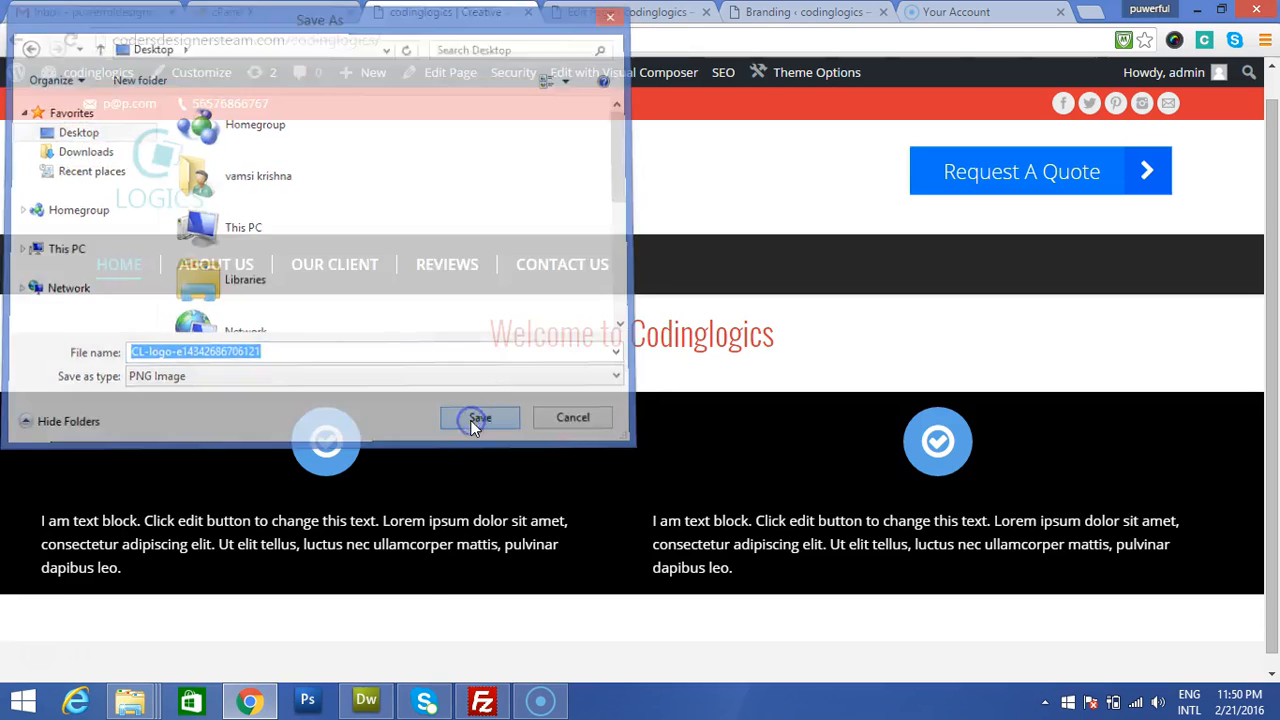
{"action": "left_click", "coordinate": [310, 702]}
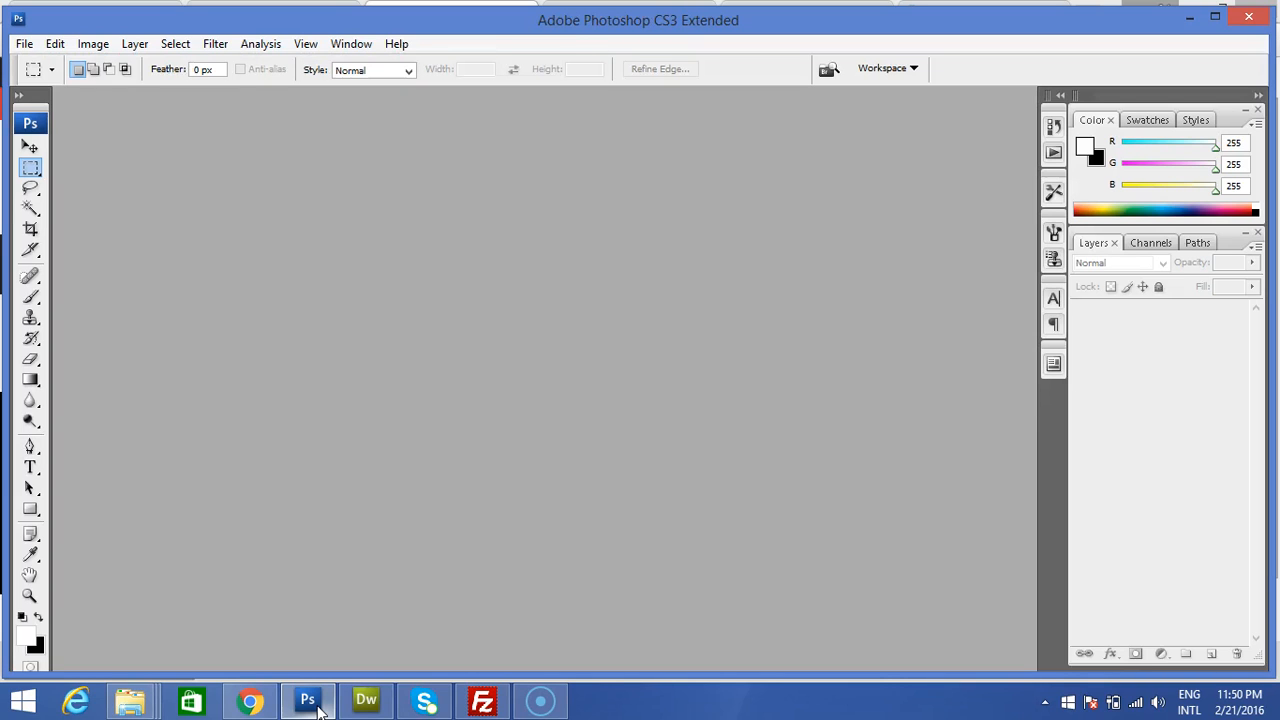
{"action": "key", "text": "ctrl+o"}
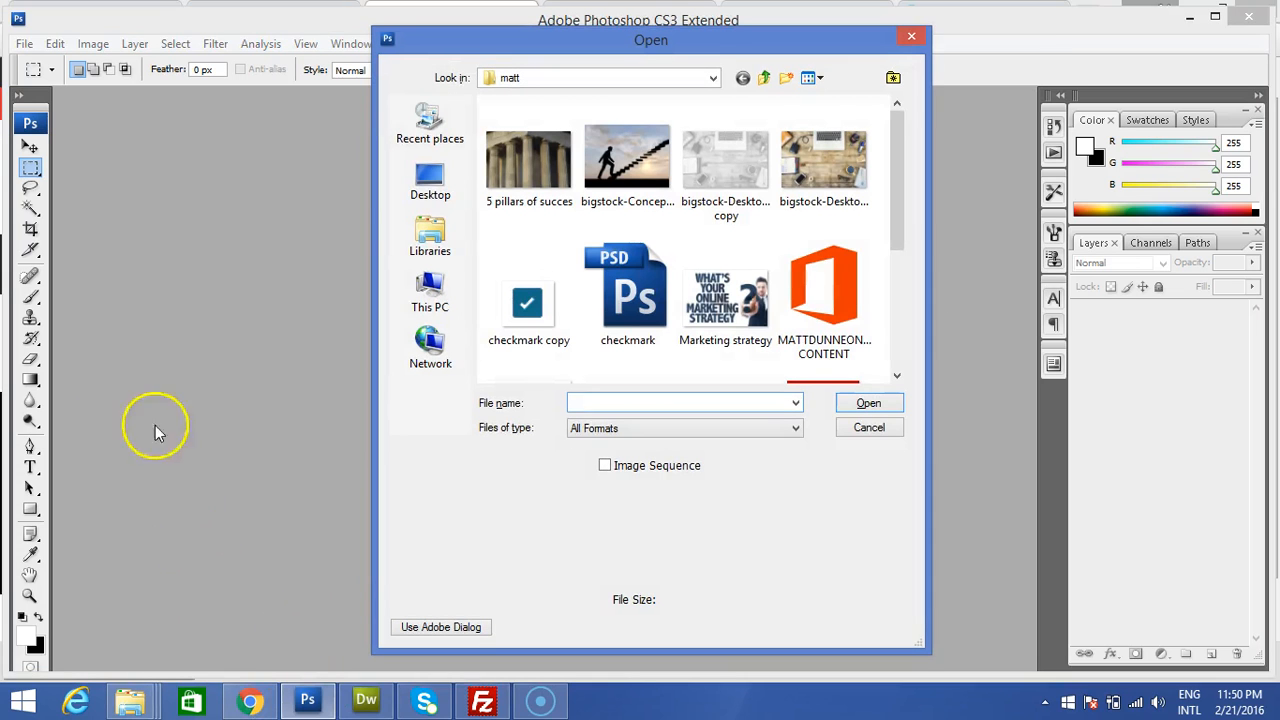
{"action": "left_click", "coordinate": [428, 190]}
{"action": "scroll", "coordinate": [897, 329], "scroll_direction": "down", "scroll_amount": 10}
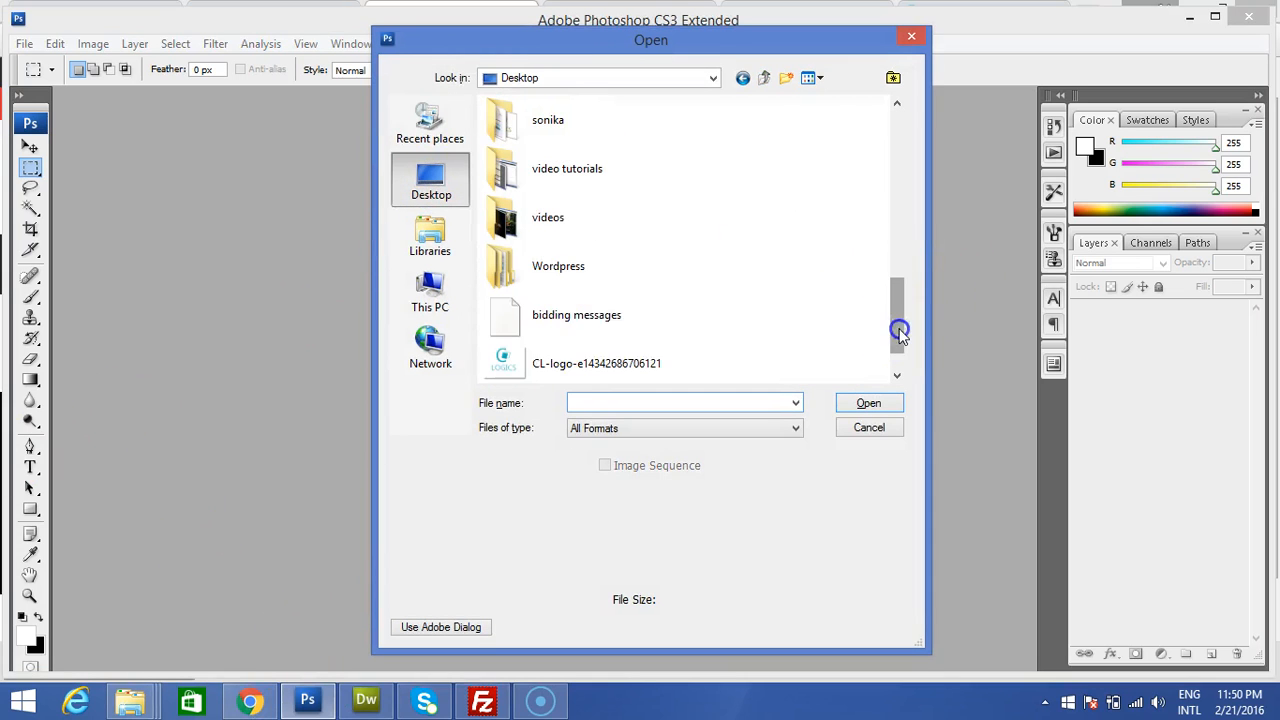
{"action": "scroll", "coordinate": [899, 335], "scroll_direction": "down", "scroll_amount": 2}
{"action": "double_click", "coordinate": [585, 308]}
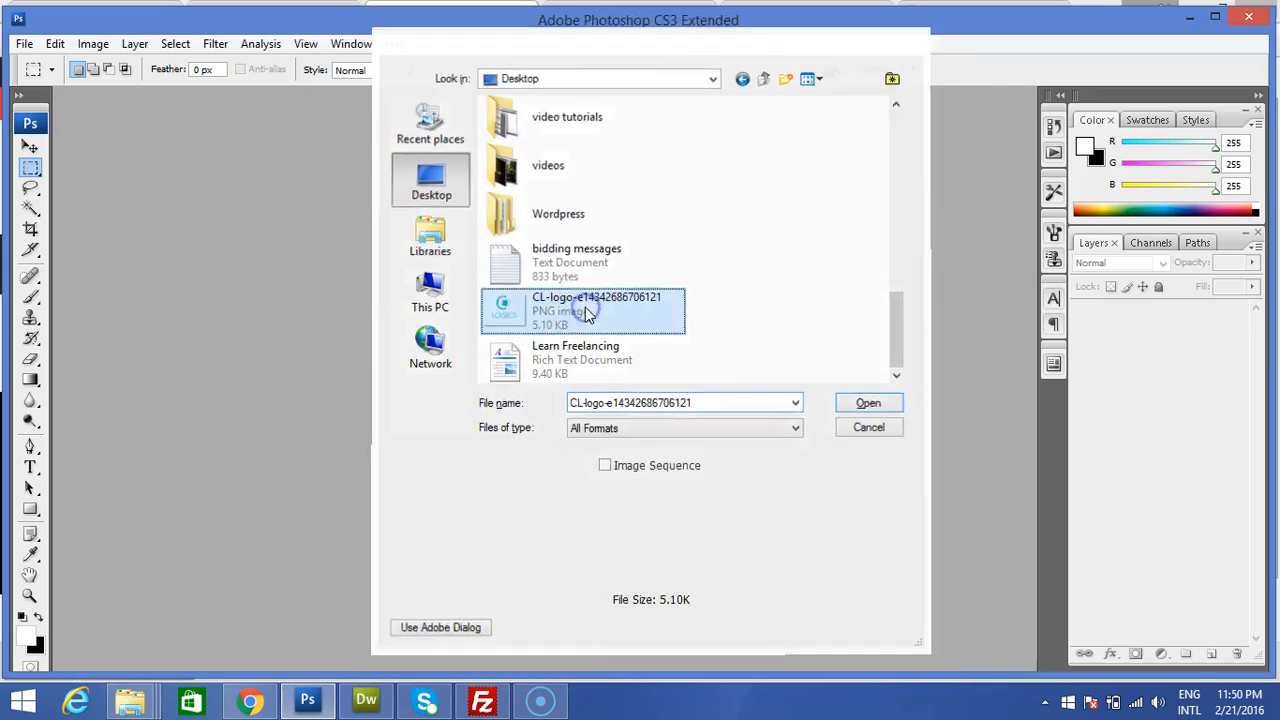